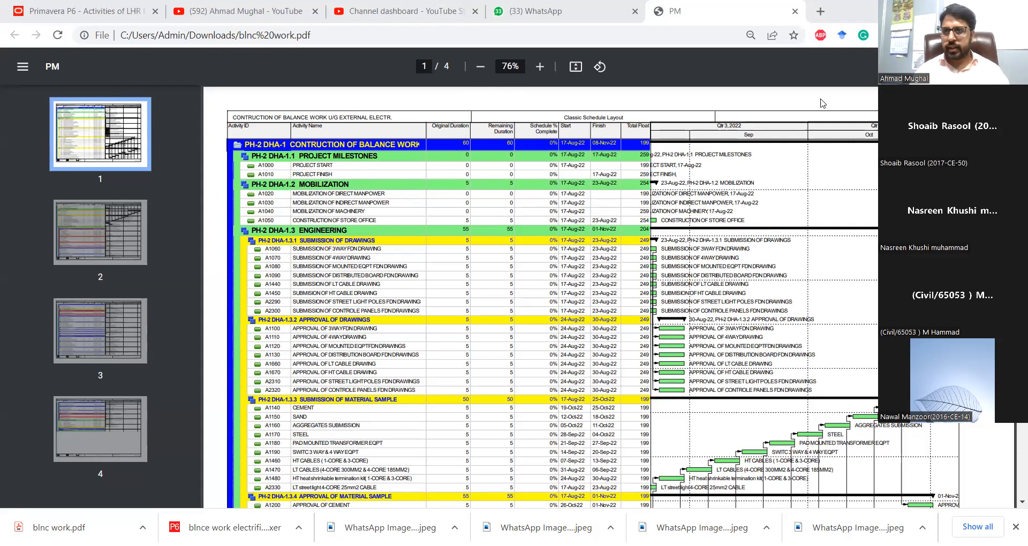
# - Examine the balance work schedule PDF from project milestones and engineering activities through to the second page's procurement and execution sections
pyautogui.scroll(-1, 540, 297)
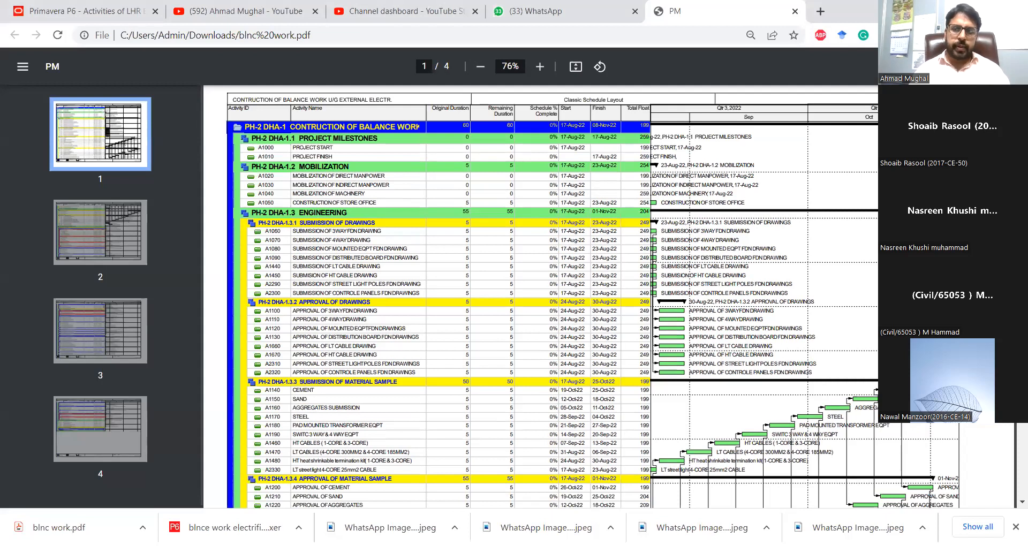
pyautogui.scroll(-2, 540, 297)
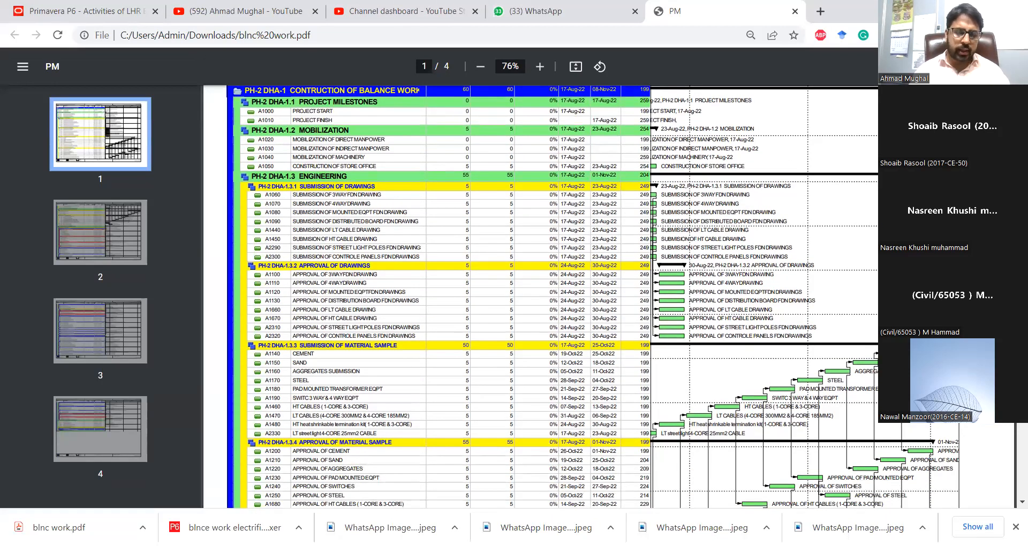
pyautogui.scroll(-1, 540, 297)
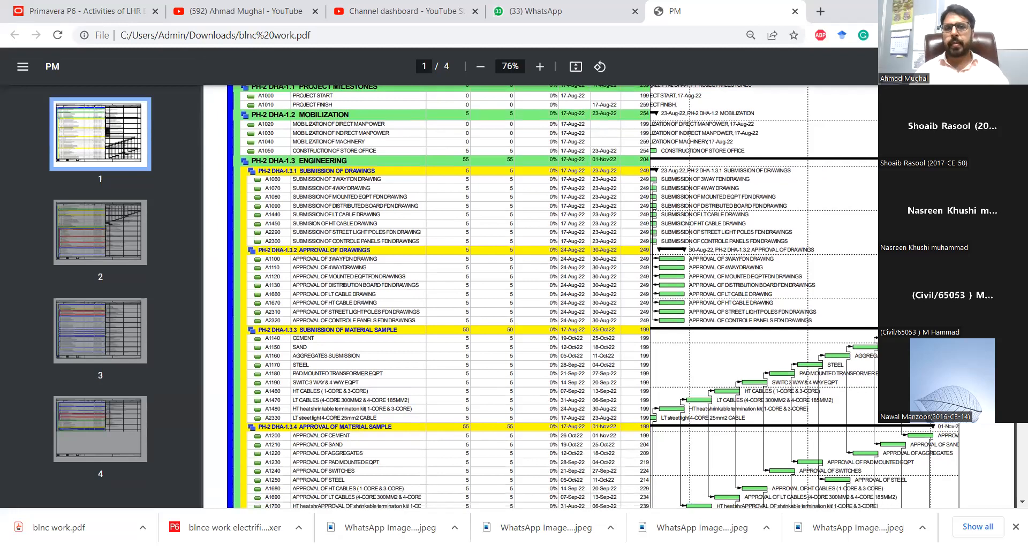
pyautogui.scroll(2, 541, 297)
pyautogui.scroll(-1, 541, 297)
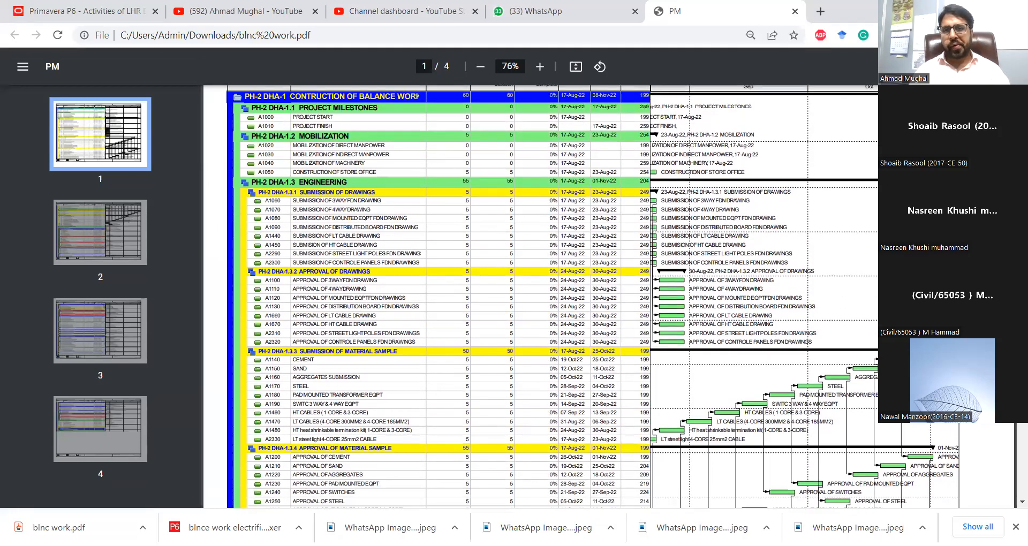
pyautogui.scroll(-1, 620, 94)
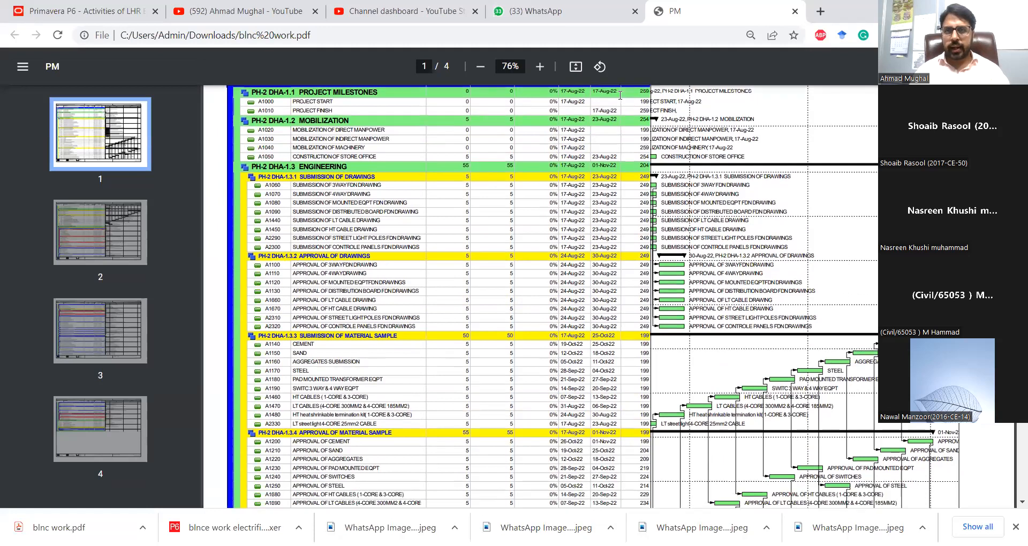
pyautogui.scroll(2, 619, 95)
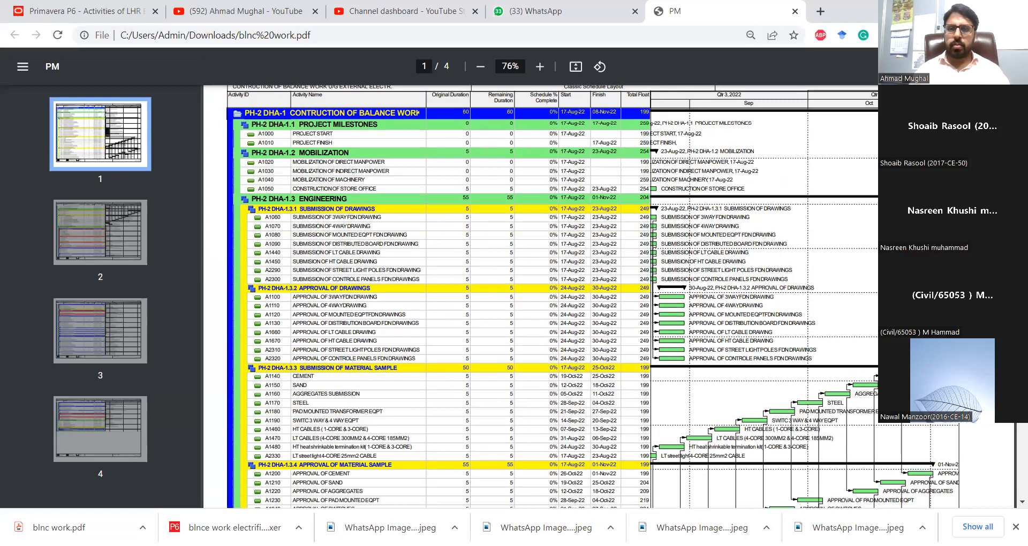
pyautogui.scroll(-2, 657, 279)
pyautogui.scroll(-5, 657, 279)
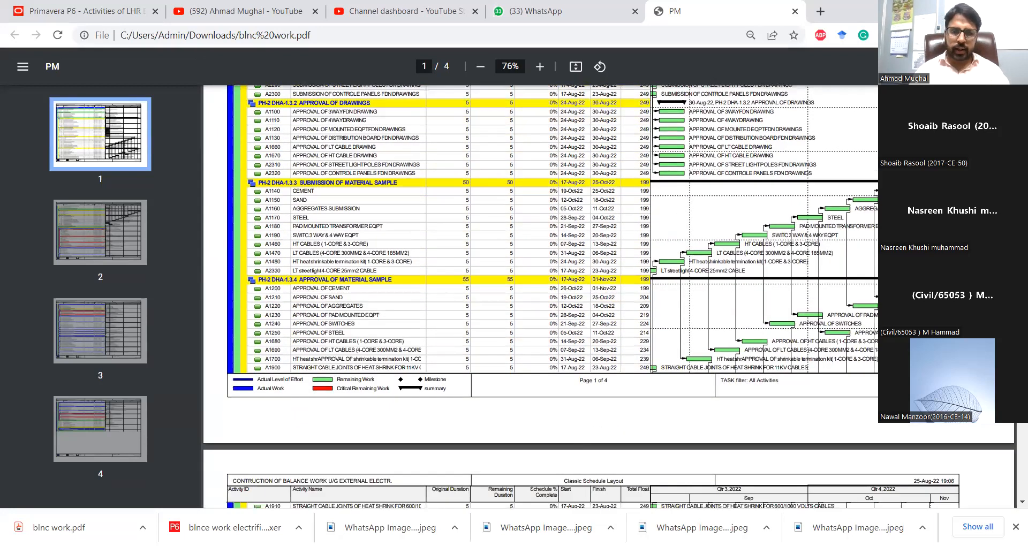
pyautogui.scroll(-1, 657, 279)
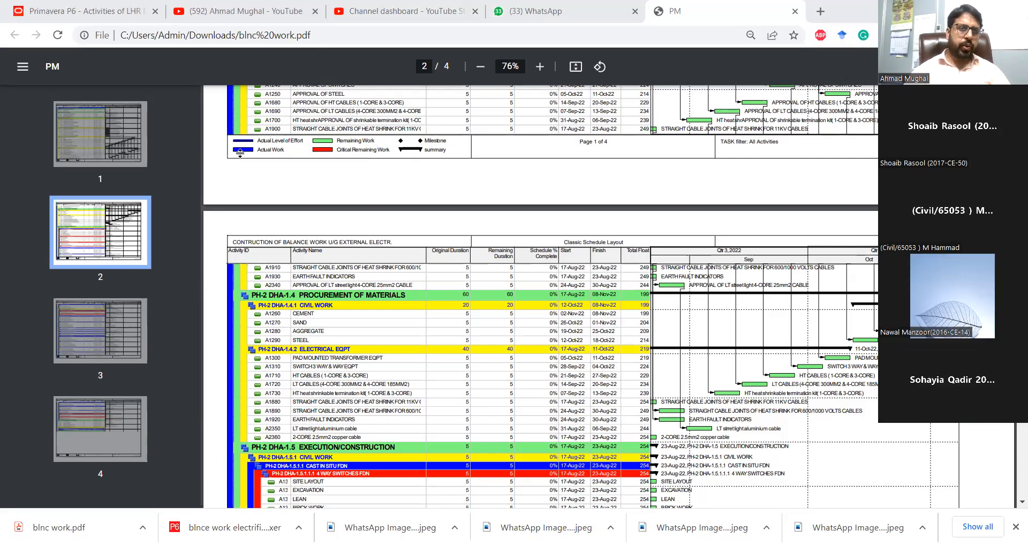
# - Switch to Primavera P6 and open the enterprise-wide list of projects
pyautogui.hotkey('alt', 'Tab')
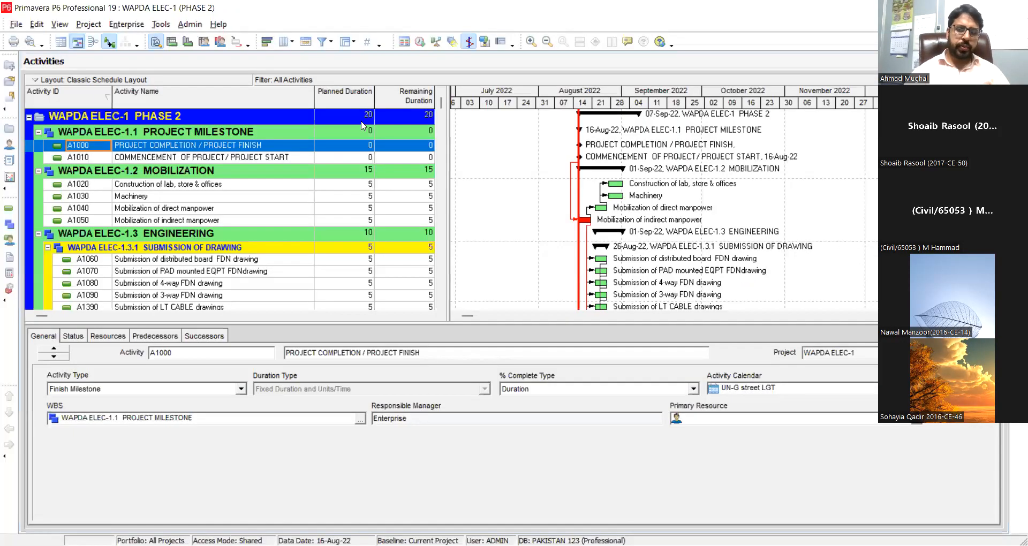
pyautogui.click(119, 27)
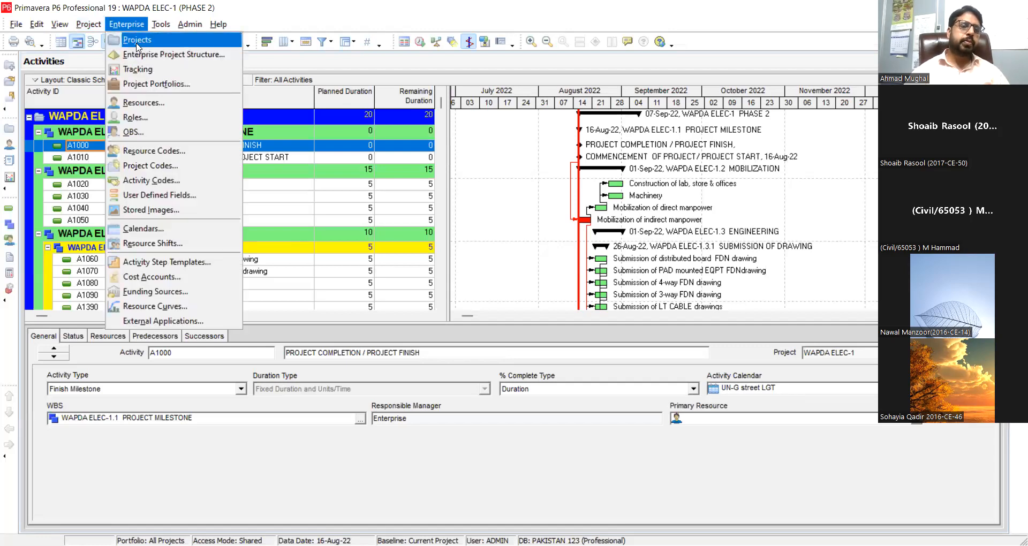
pyautogui.click(137, 43)
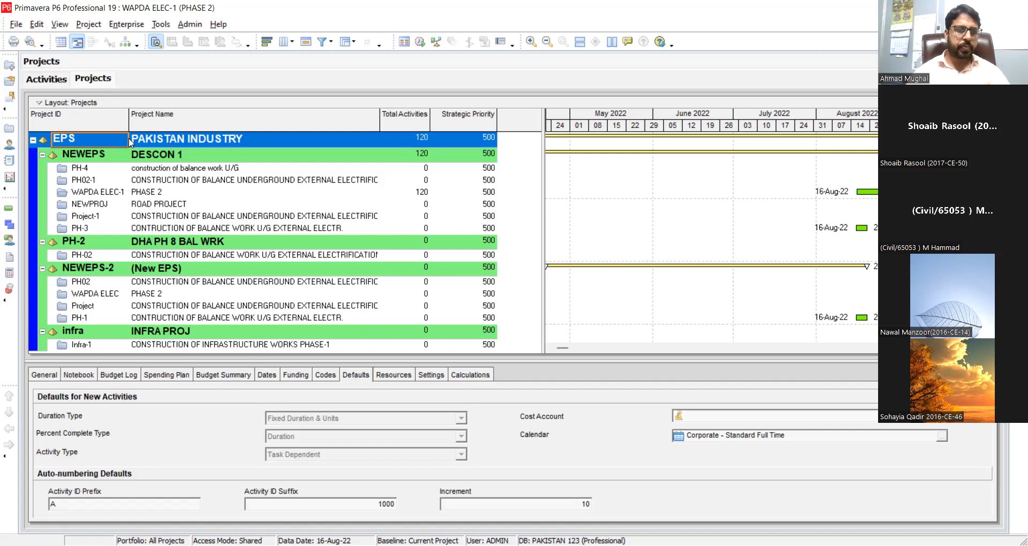
# - Add a new element under PAKISTAN INDUSTRY in the Enterprise Project Structure, with a person's name as EPS name and 123 as EPS ID
pyautogui.click(133, 27)
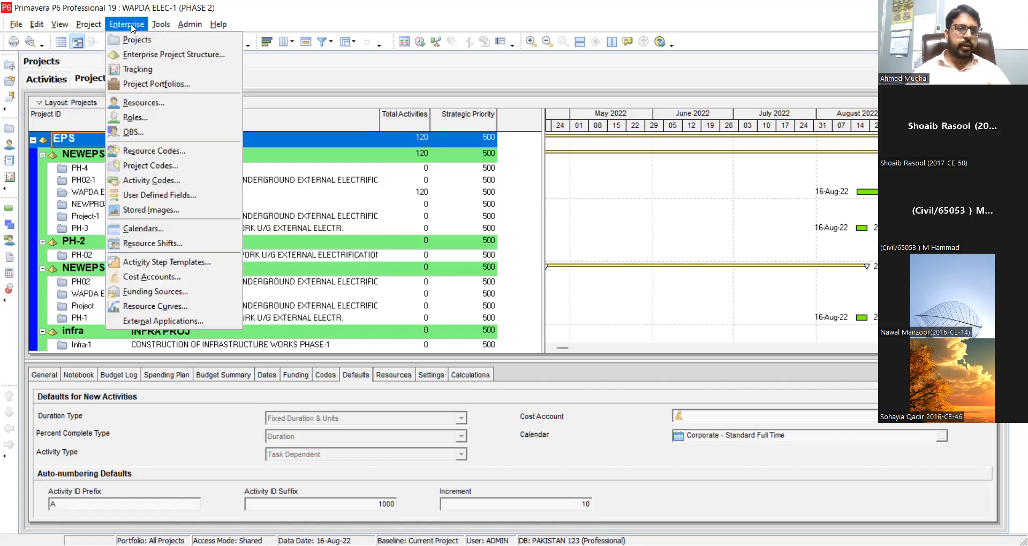
pyautogui.click(139, 56)
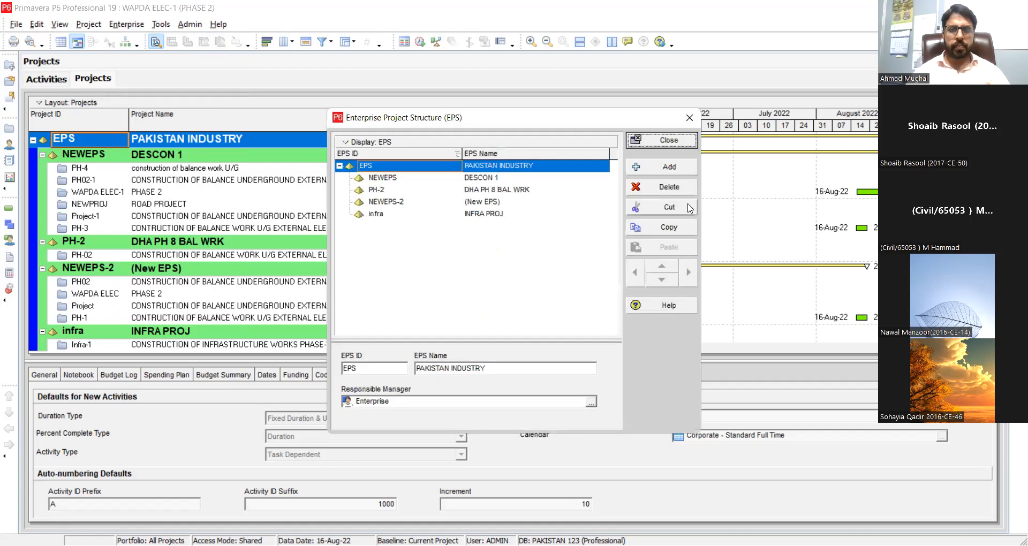
pyautogui.click(655, 169)
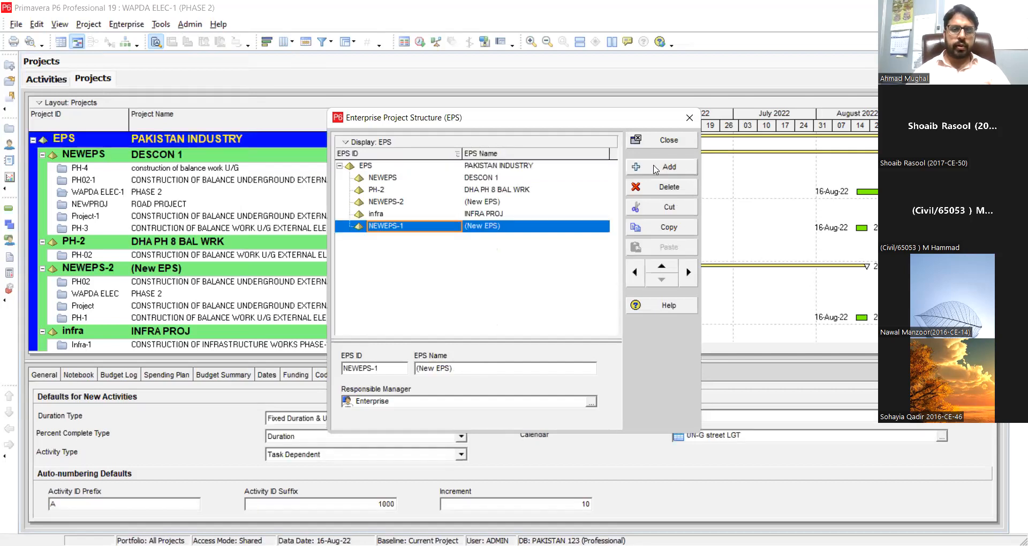
pyautogui.click(518, 229)
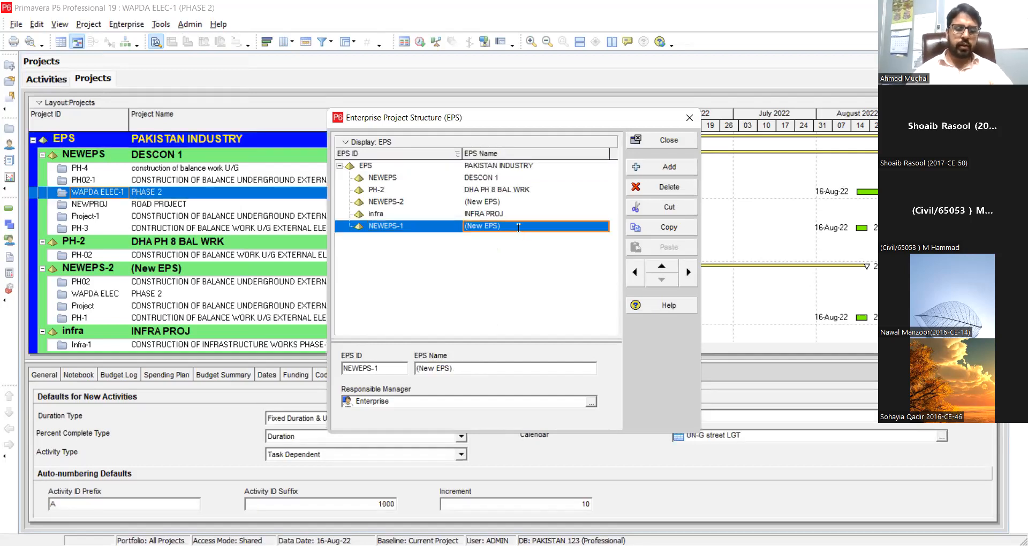
pyautogui.write('SHOAIB')
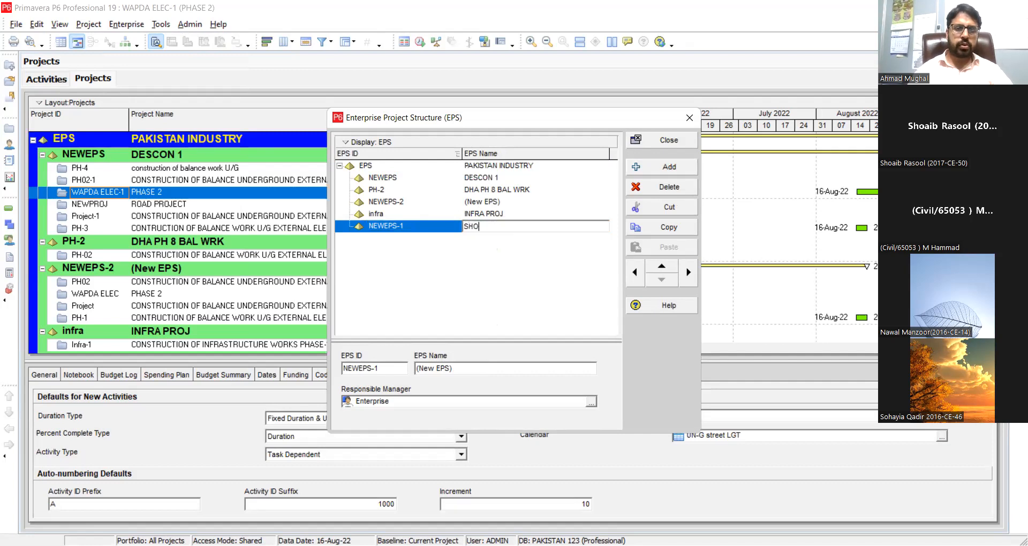
pyautogui.click(406, 227)
pyautogui.write('123')
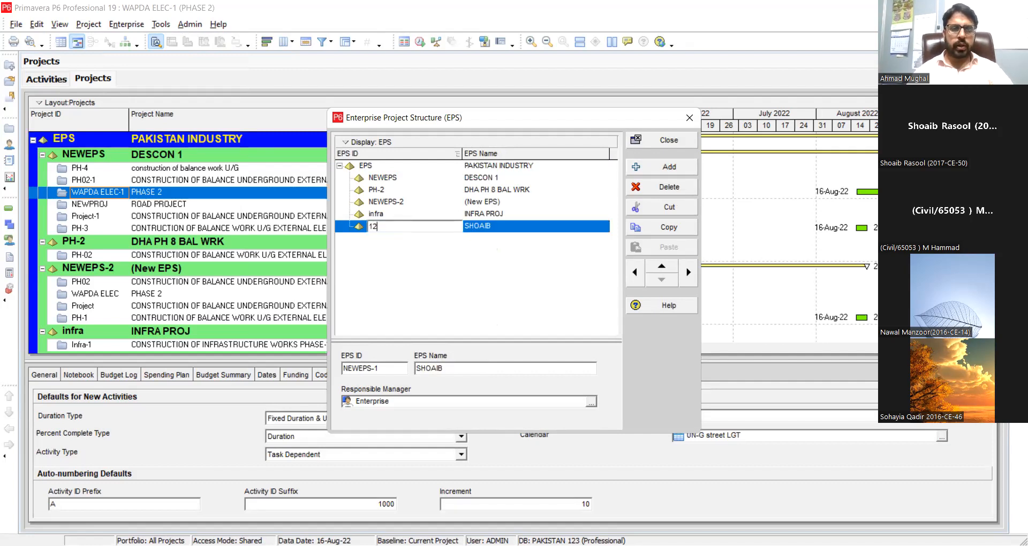
pyautogui.press('Return')
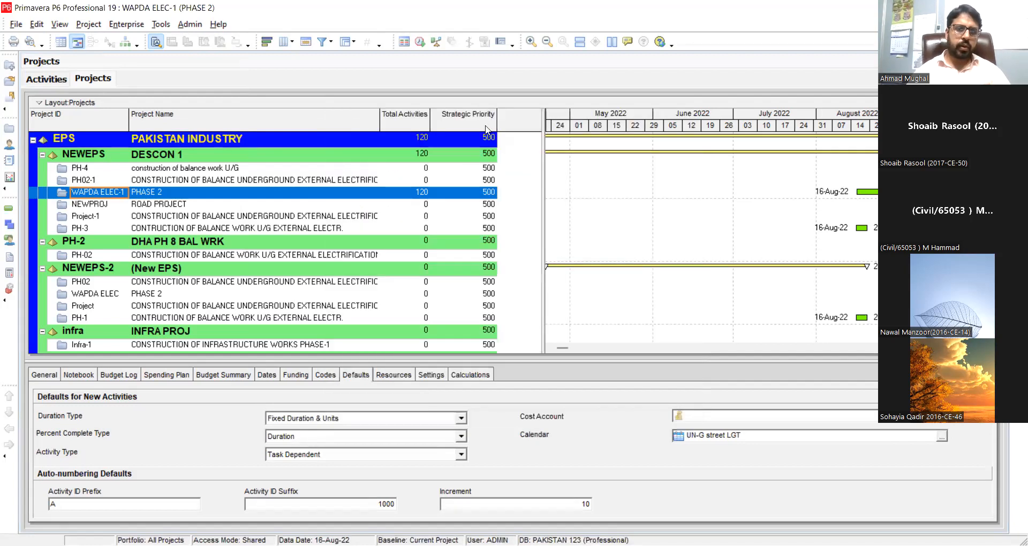
# - Start a Primavera PM (XER) import using the file "blnce work electrification installation (2)" from the Downloads folder
pyautogui.click(16, 27)
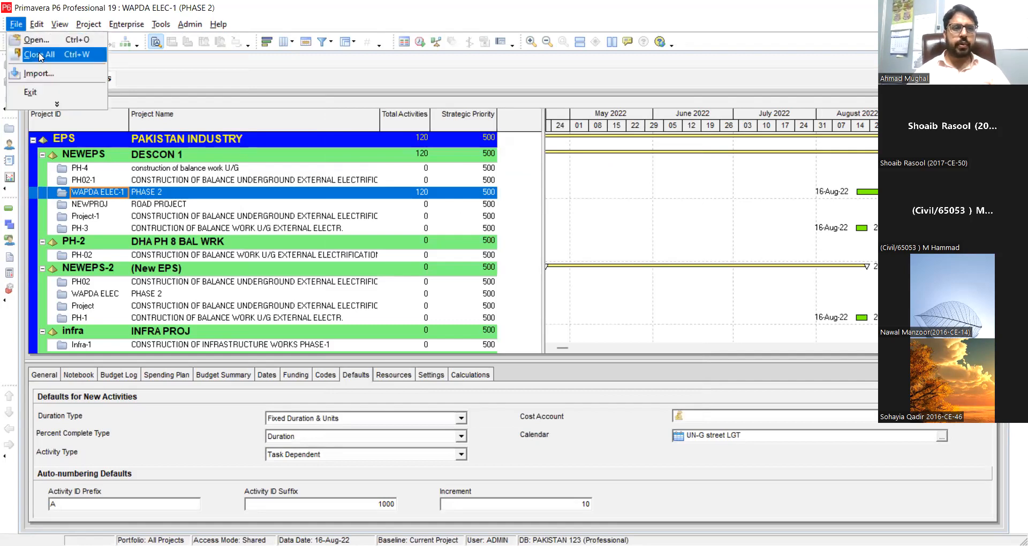
pyautogui.click(42, 73)
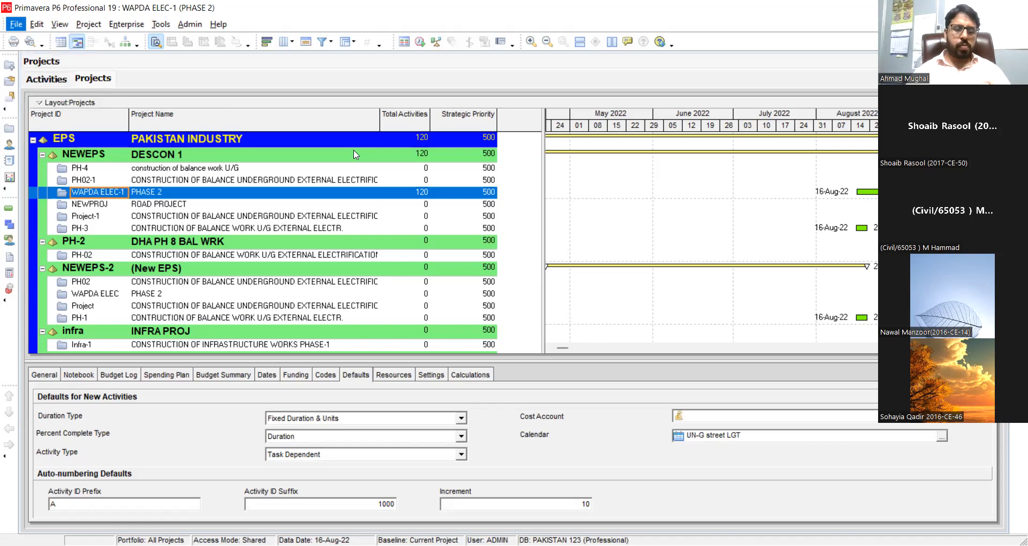
pyautogui.click(578, 395)
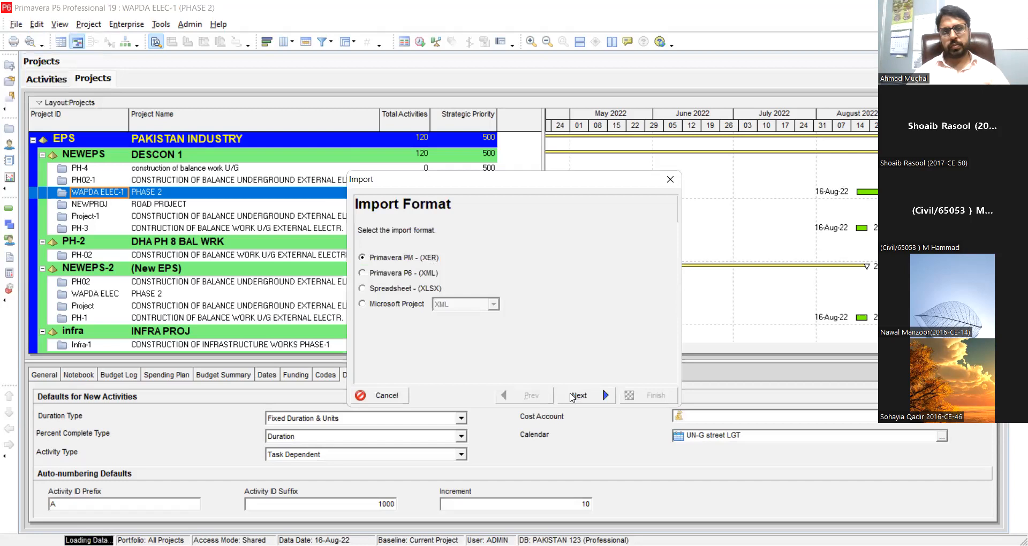
pyautogui.click(577, 395)
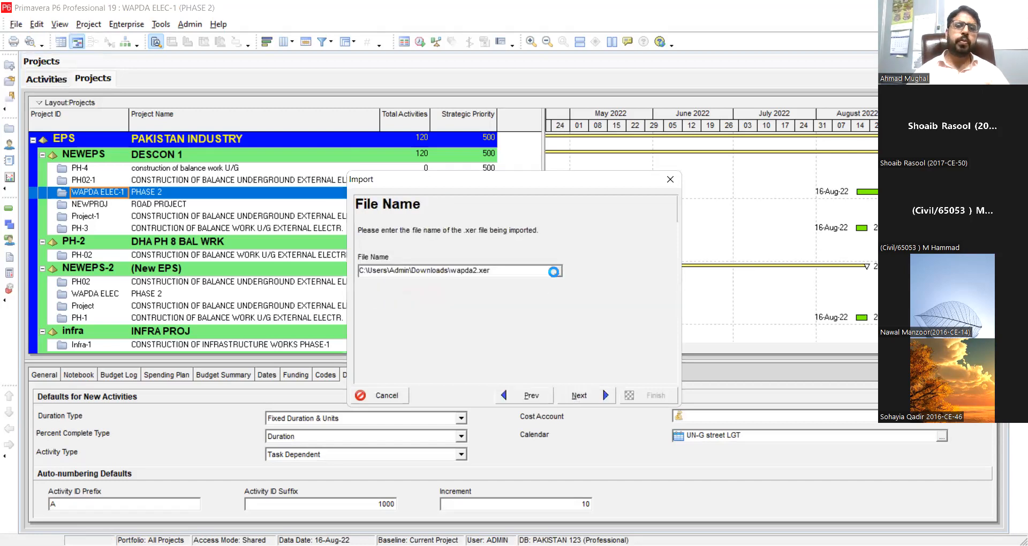
pyautogui.click(555, 276)
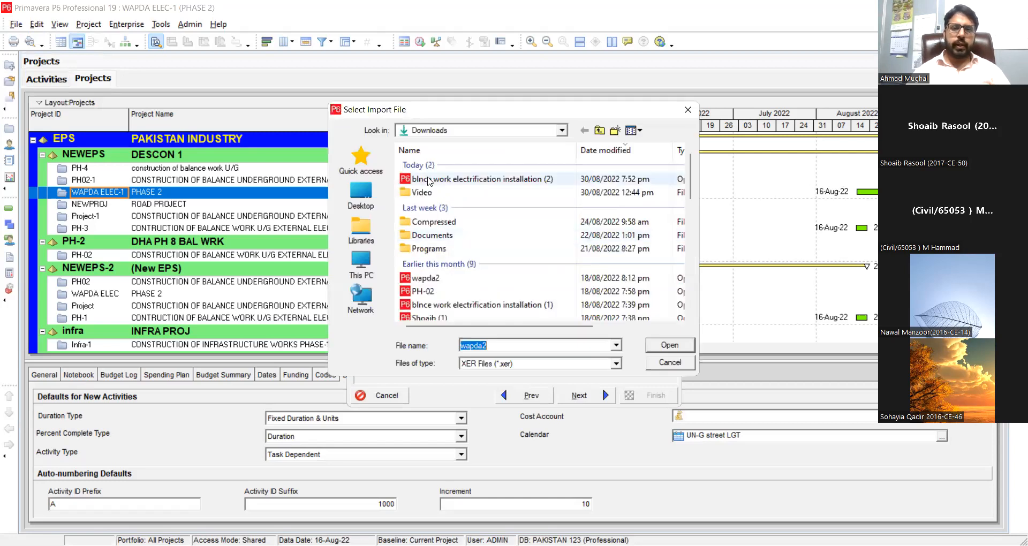
pyautogui.click(428, 182)
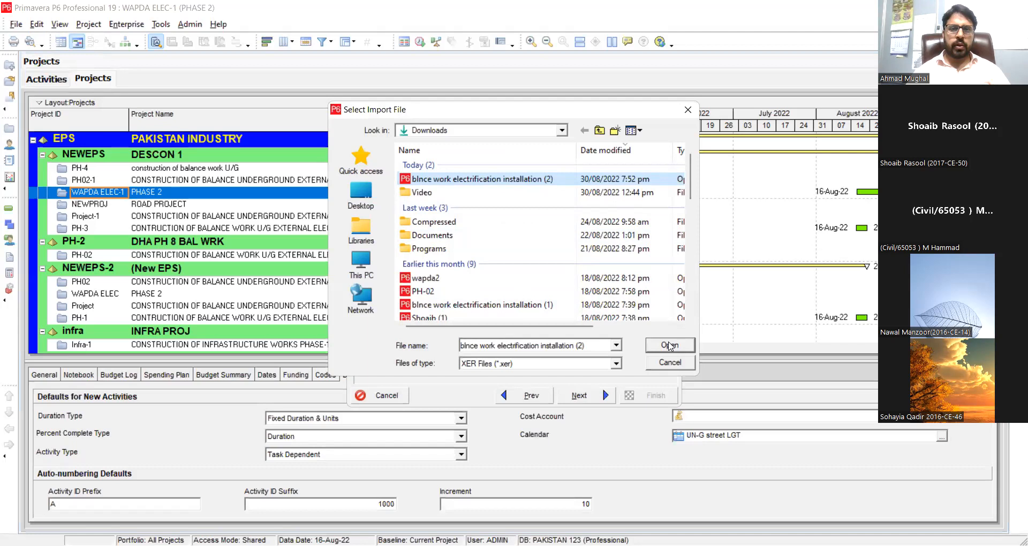
pyautogui.click(669, 346)
pyautogui.click(582, 395)
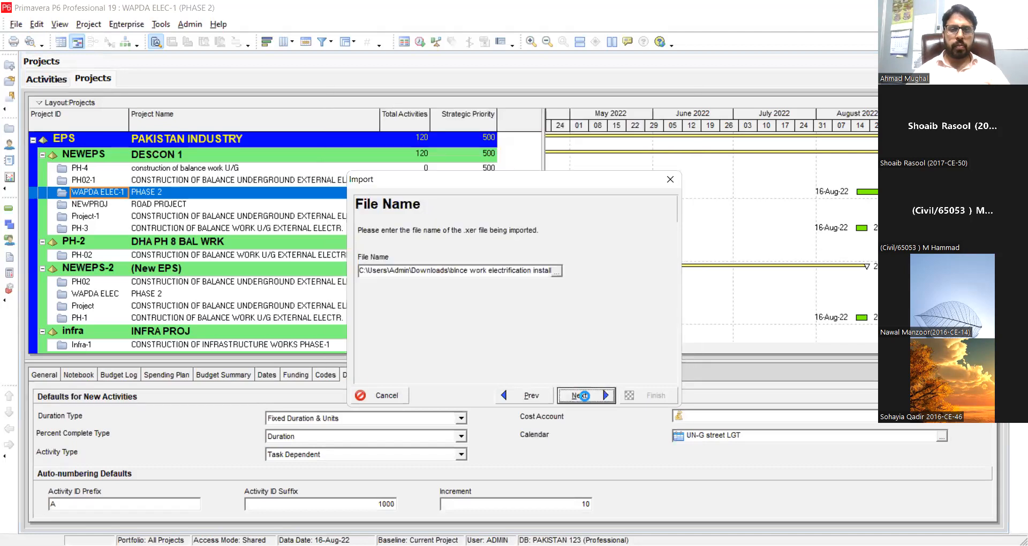
# - Import PH-2 DHA-1 as a new project into EPS 123 using the Default Configuration, and finish the import
pyautogui.click(670, 311)
pyautogui.click(666, 311)
pyautogui.click(264, 275)
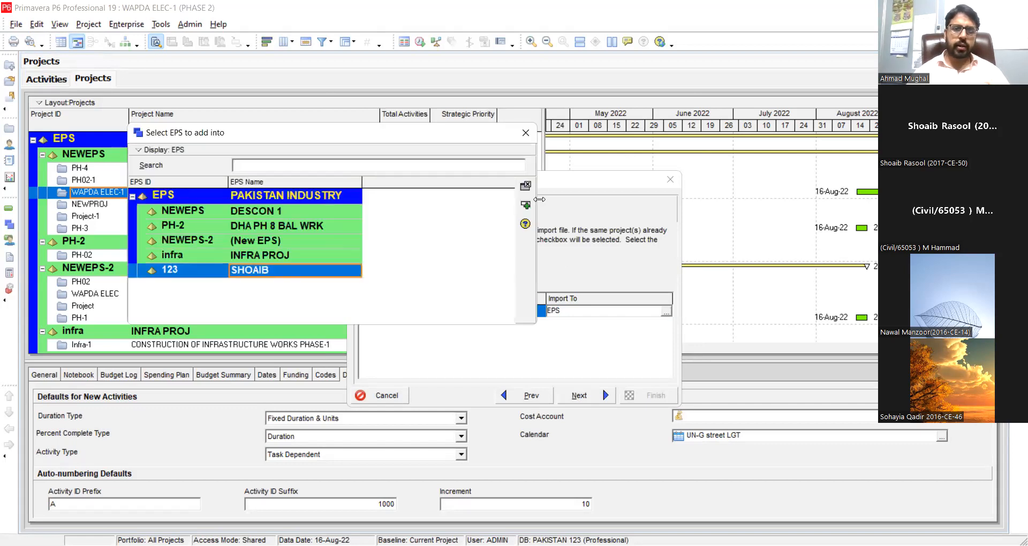
pyautogui.click(525, 205)
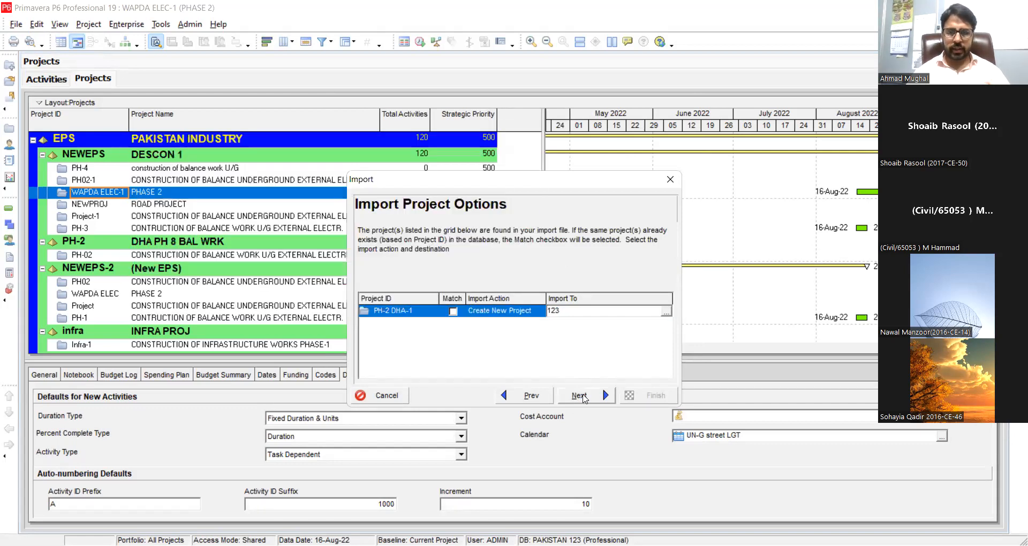
pyautogui.click(584, 396)
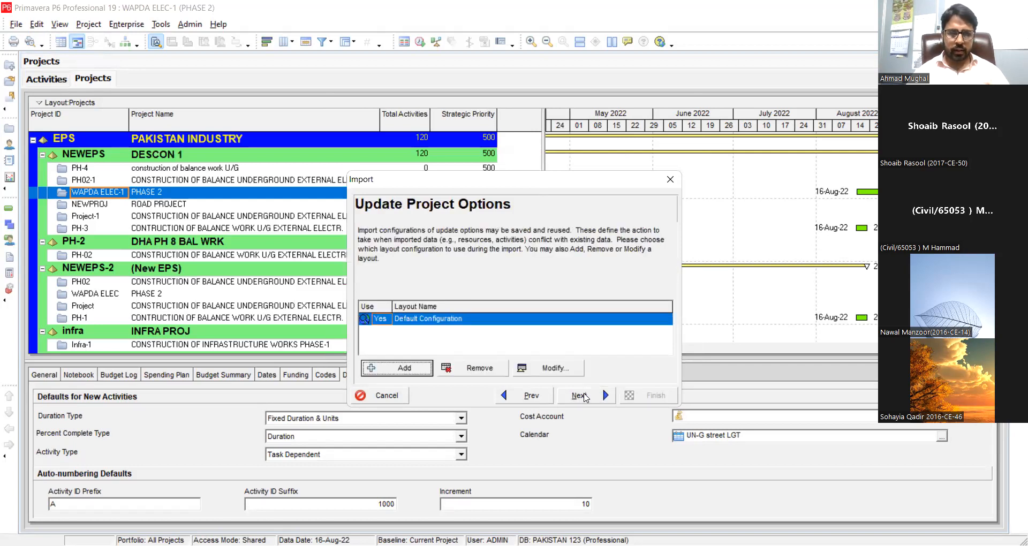
pyautogui.click(584, 396)
pyautogui.click(630, 395)
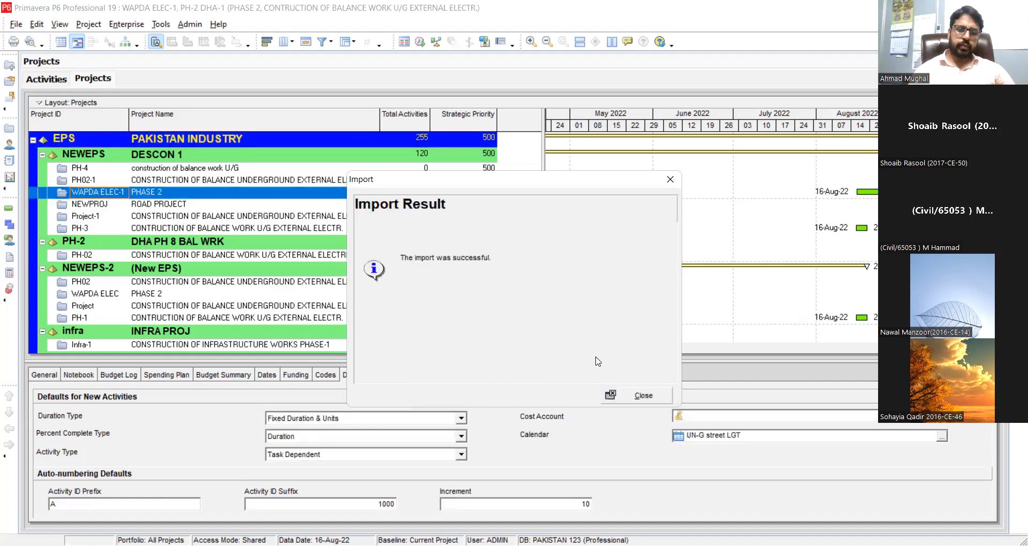
pyautogui.click(618, 395)
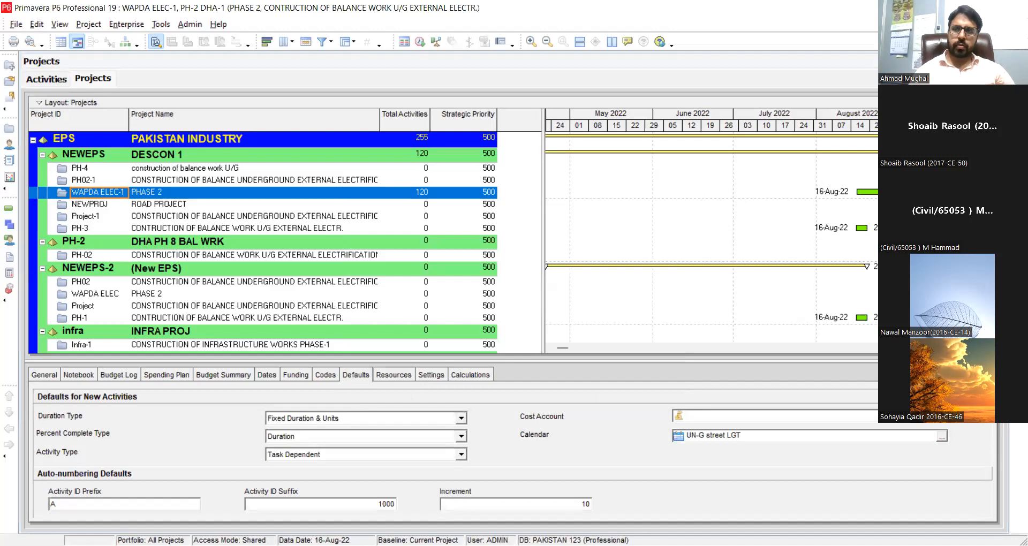
# - Close all open projects and select the PH-2 DHA-1 project under EPS 123
pyautogui.scroll(-2, 285, 242)
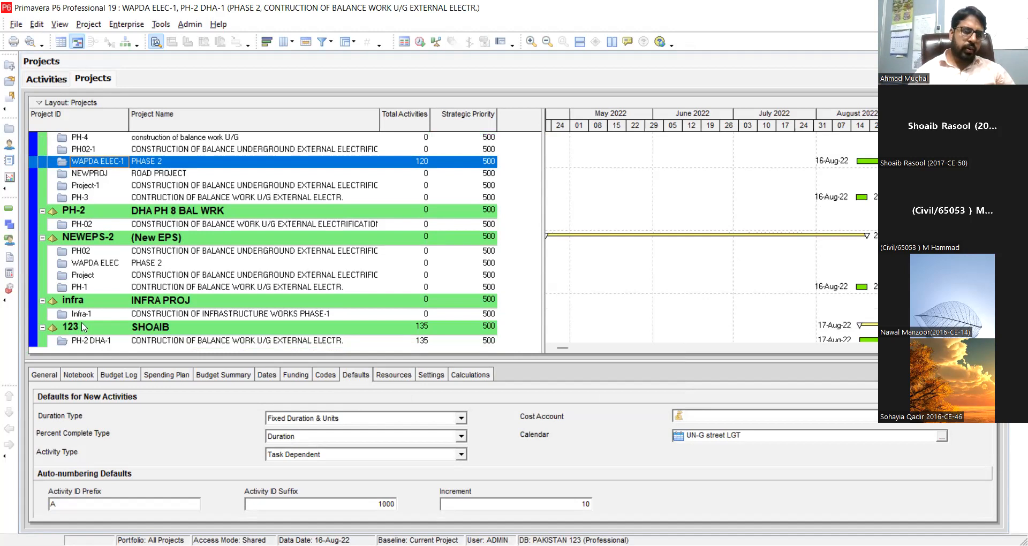
pyautogui.click(16, 25)
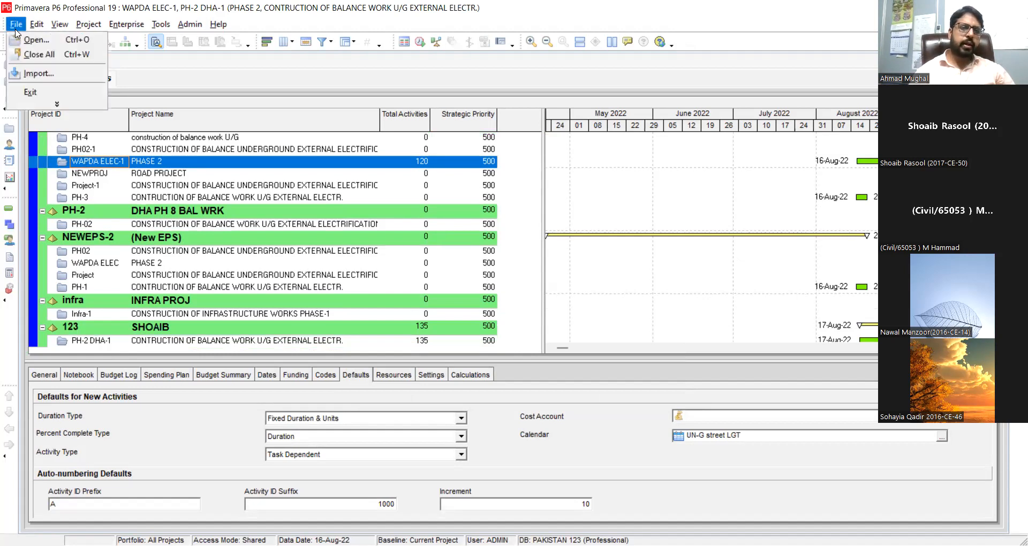
pyautogui.click(38, 55)
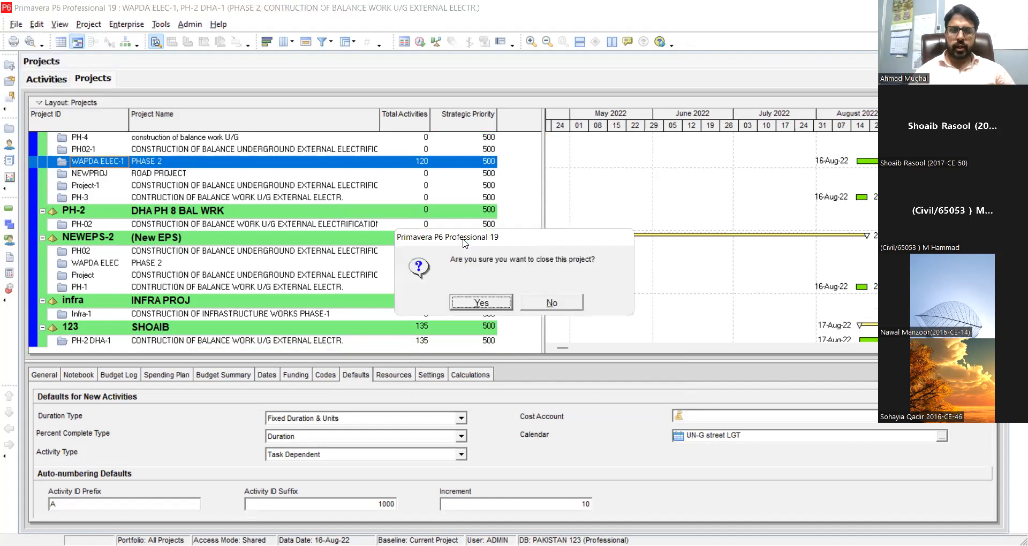
pyautogui.click(467, 305)
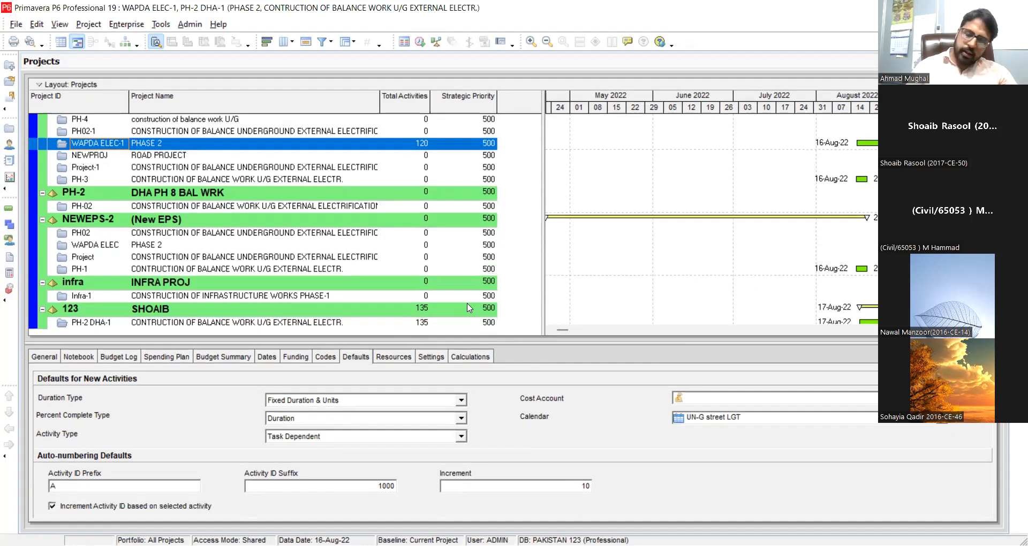
pyautogui.click(185, 325)
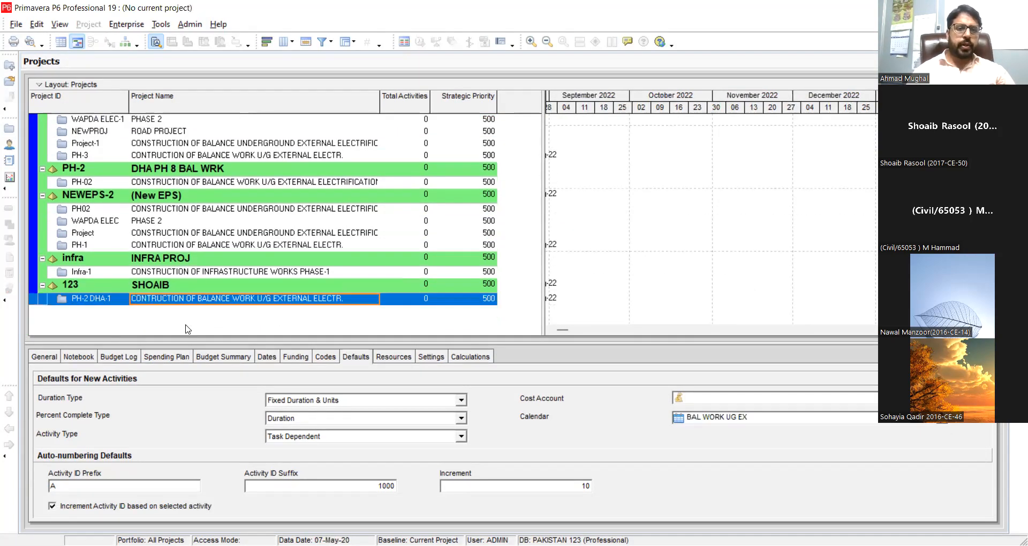
# - Open project PH-2 DHA-1, expand its Project Milestones and Mobilization WBS, and widen the Gantt chart's timescale
pyautogui.rightClick(174, 300)
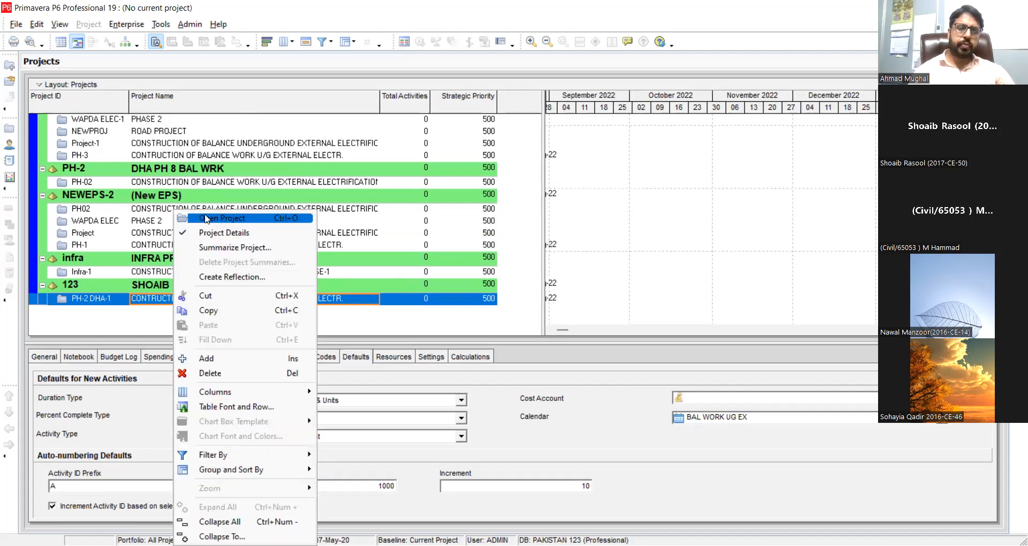
pyautogui.click(206, 219)
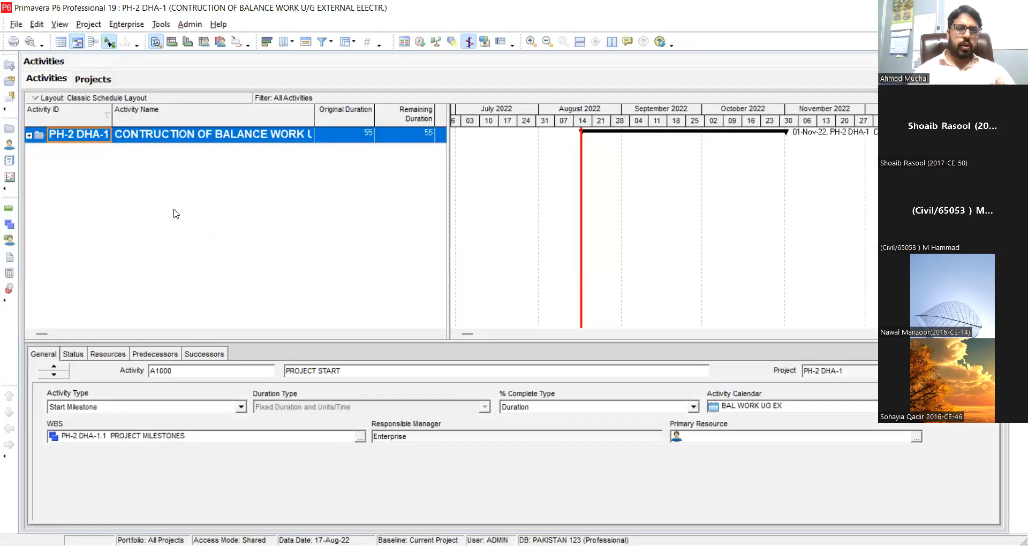
pyautogui.click(29, 135)
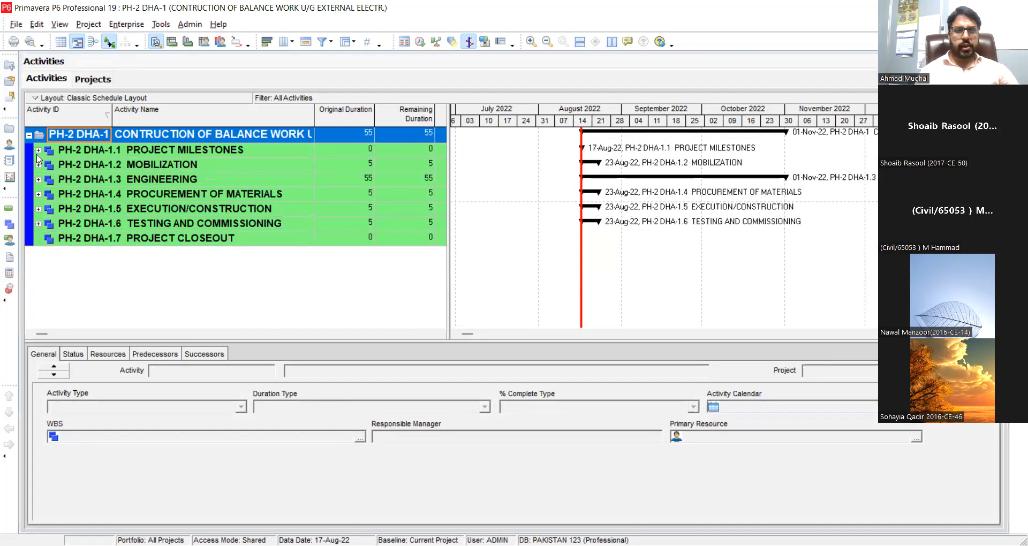
pyautogui.click(37, 155)
pyautogui.click(38, 151)
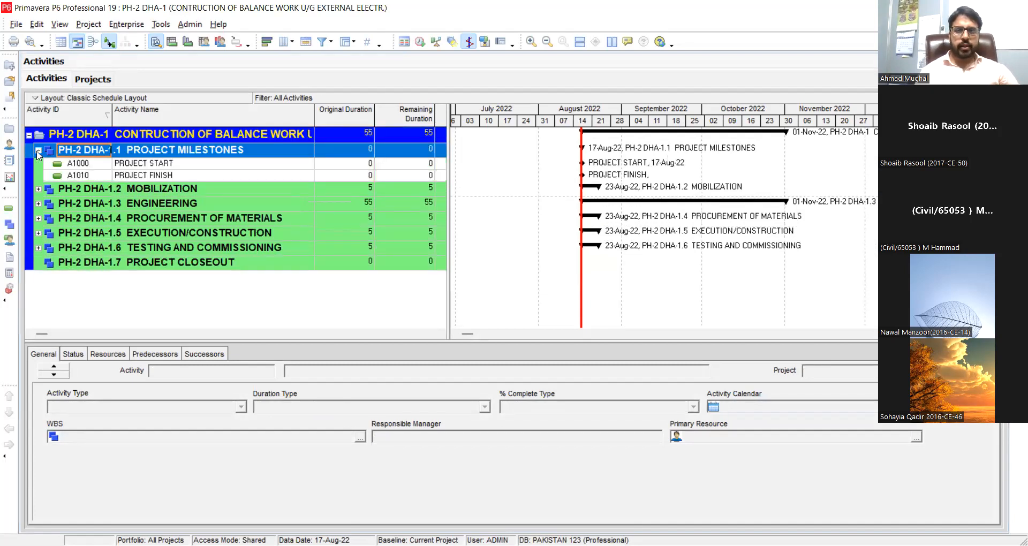
pyautogui.click(38, 189)
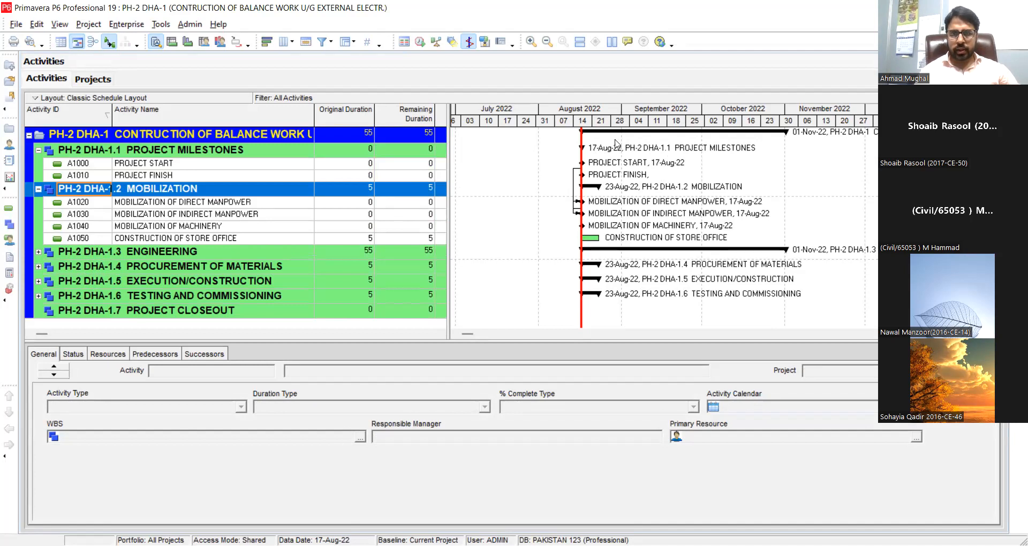
pyautogui.moveTo(619, 121); pyautogui.dragTo(773, 128)
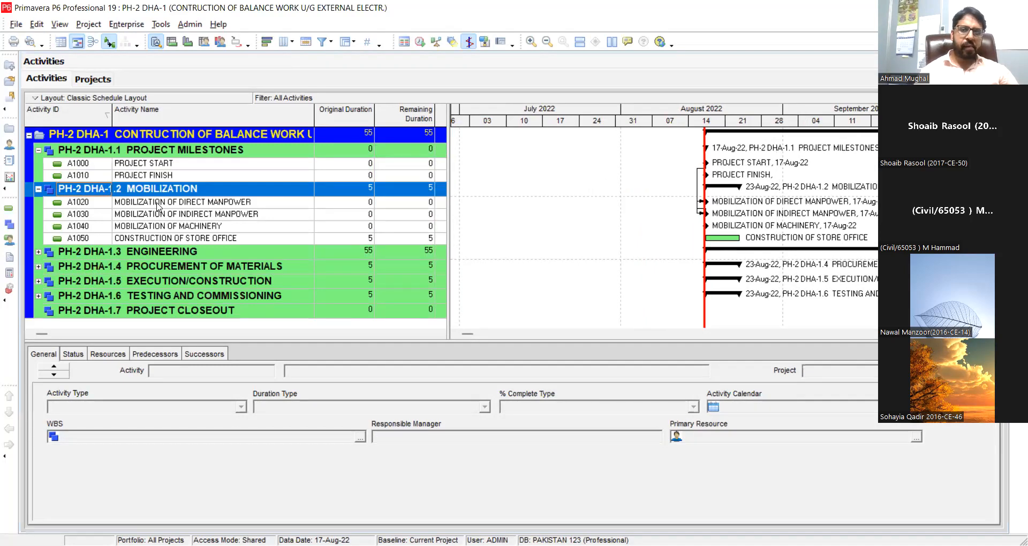
# - Check the successors of activity A1020 and add Relationships to the displayed activity details tabs
pyautogui.click(158, 205)
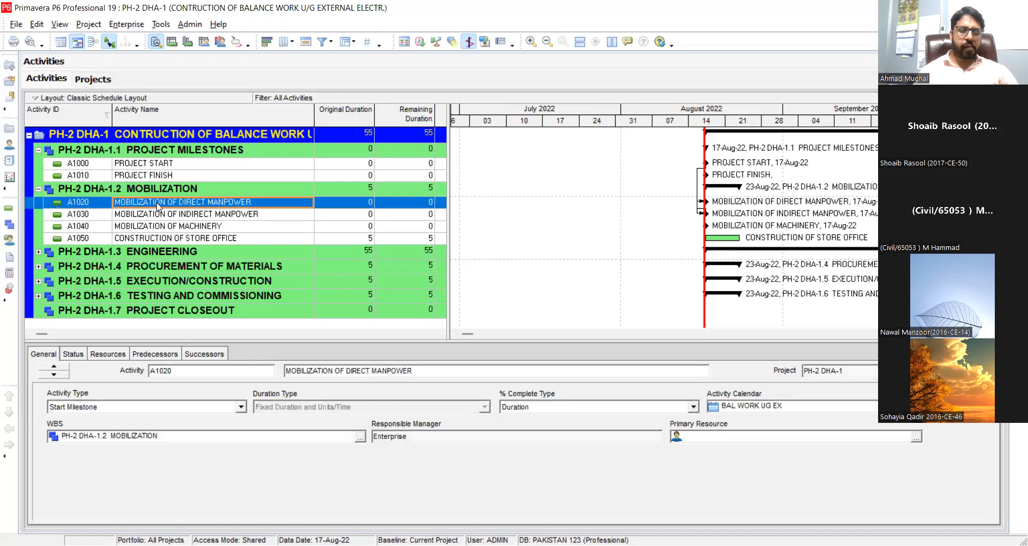
pyautogui.click(204, 354)
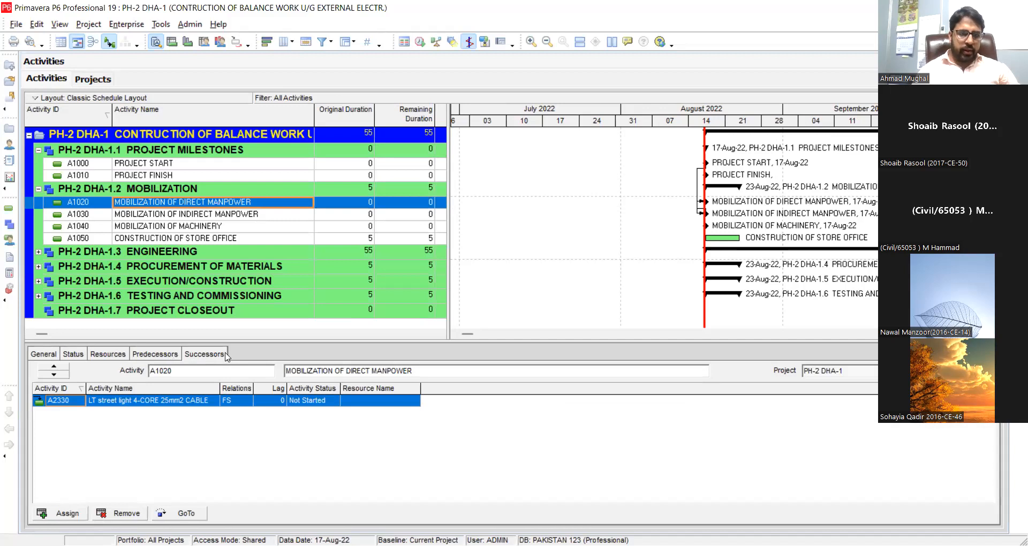
pyautogui.rightClick(250, 350)
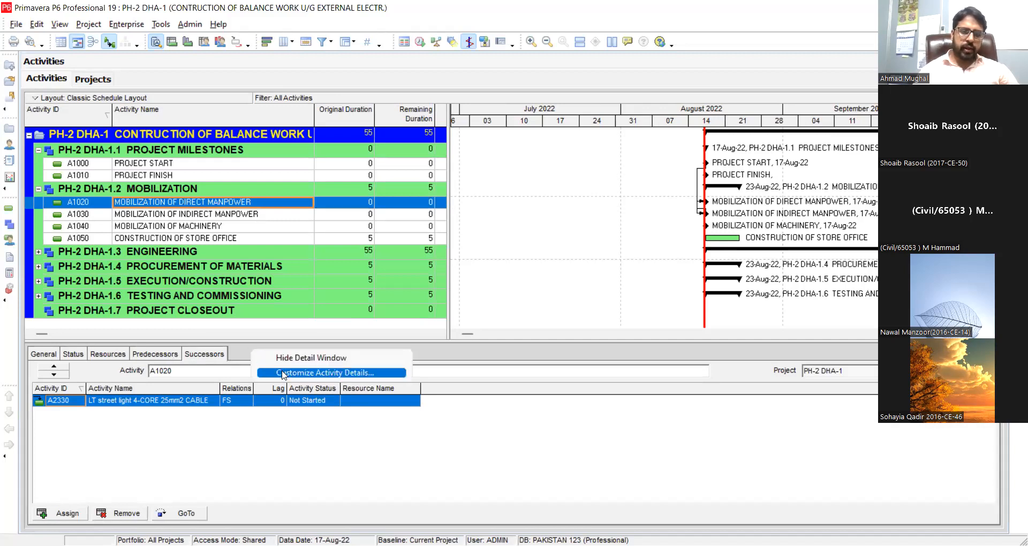
pyautogui.click(282, 373)
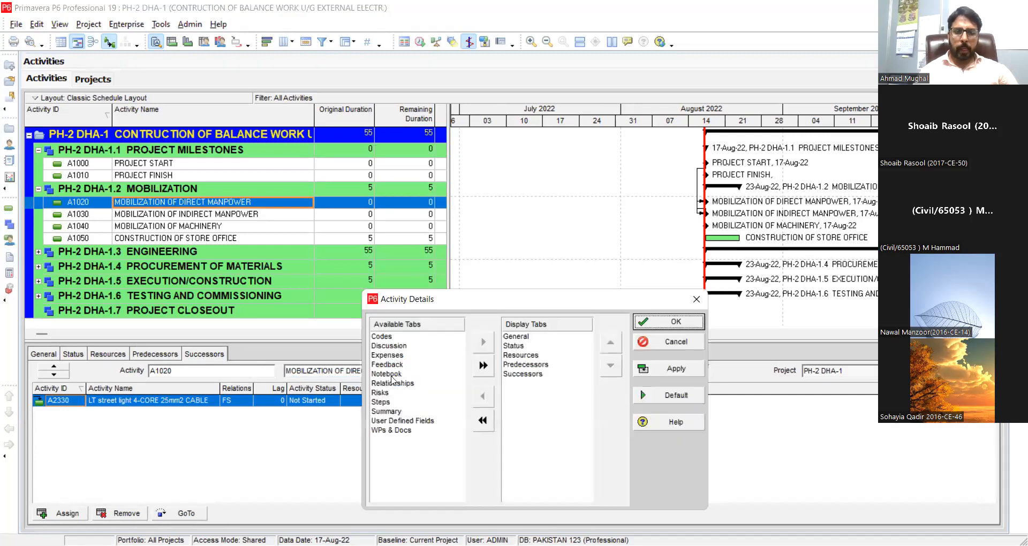
pyautogui.doubleClick(393, 384)
pyautogui.click(664, 369)
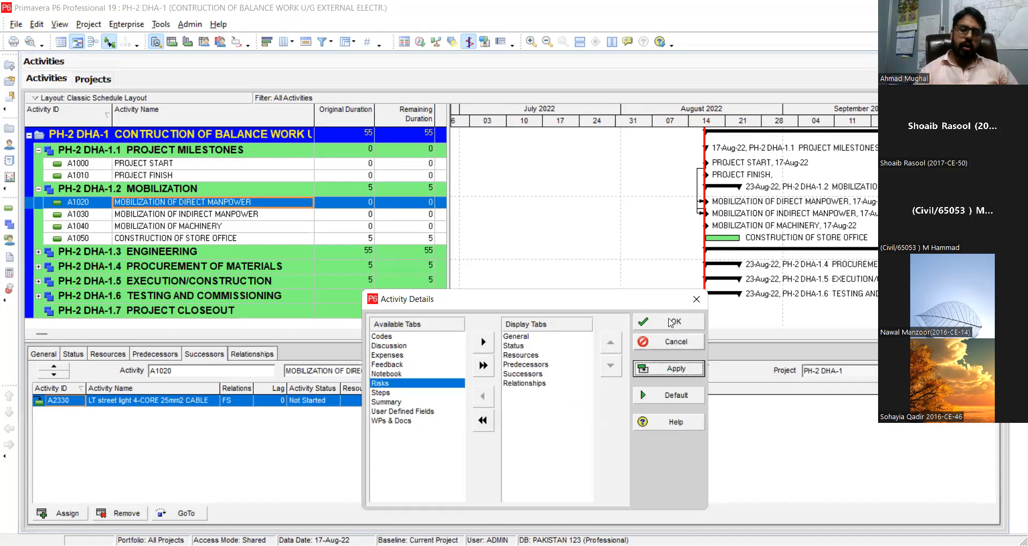
pyautogui.click(670, 321)
# - Enlarge the activity table's height and expand the Engineering WBS down to the activities under Submission of Drawings
pyautogui.moveTo(498, 341); pyautogui.dragTo(488, 376)
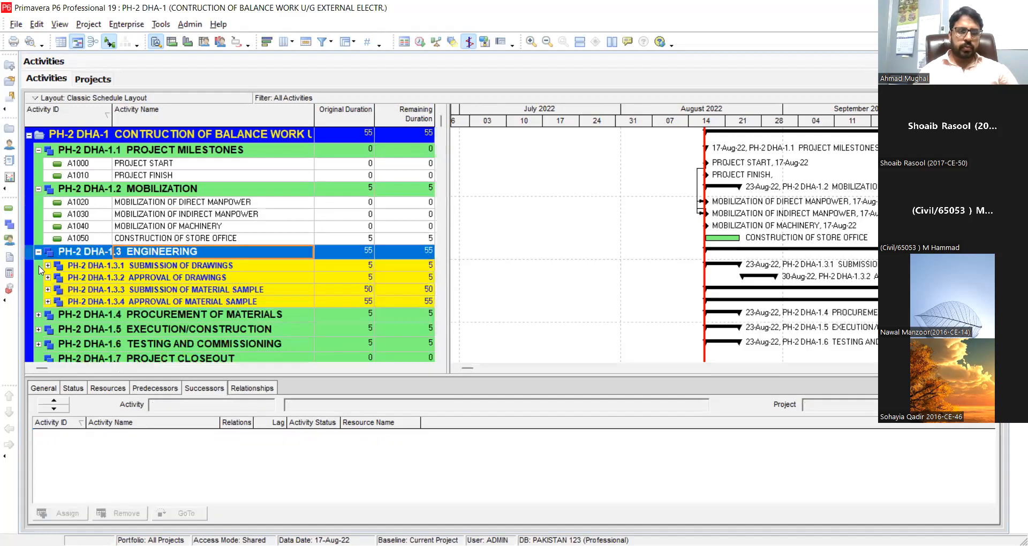
pyautogui.click(47, 266)
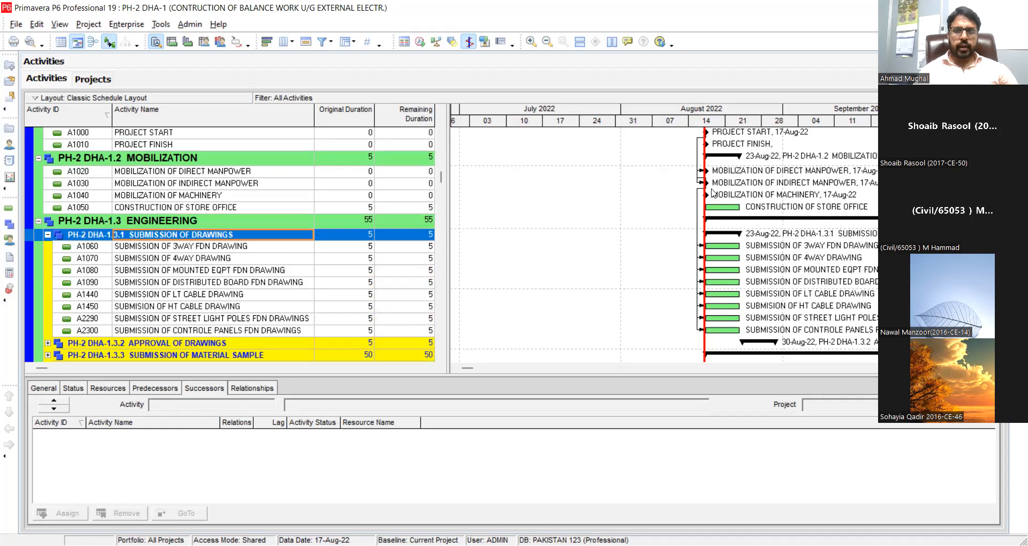
# - Review the general details of the Mobilization activities, from direct manpower to construction of the store office
pyautogui.click(726, 172)
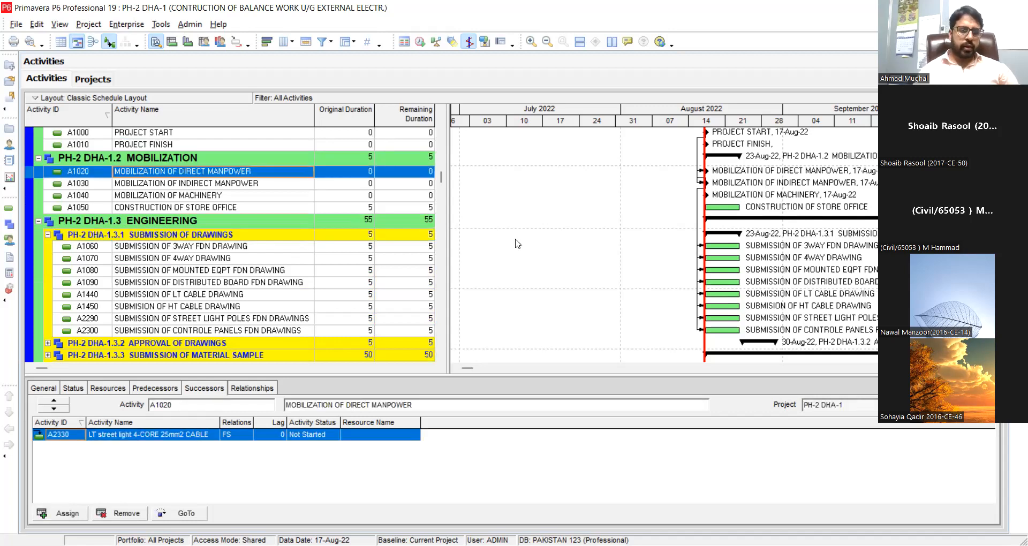
pyautogui.click(73, 389)
pyautogui.click(49, 389)
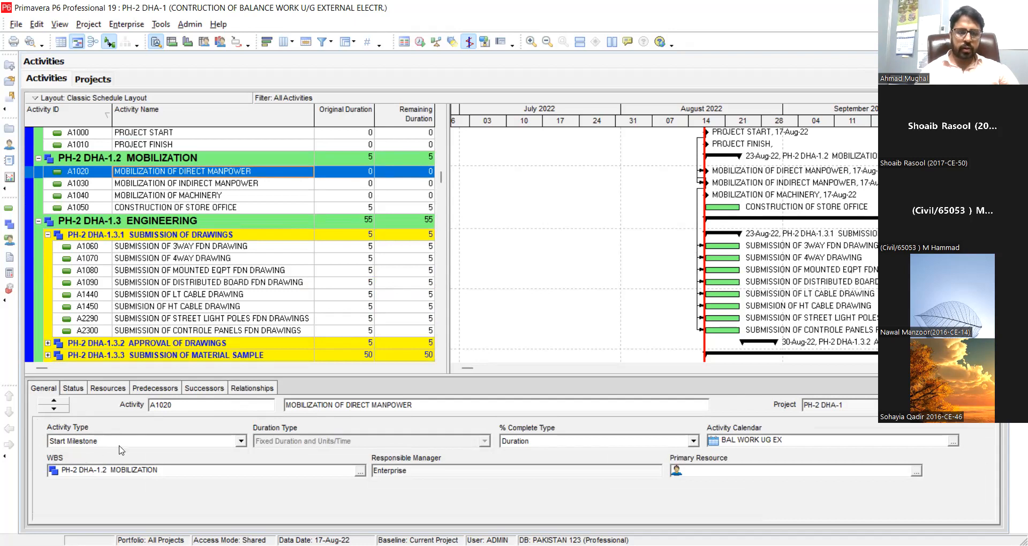
pyautogui.click(234, 183)
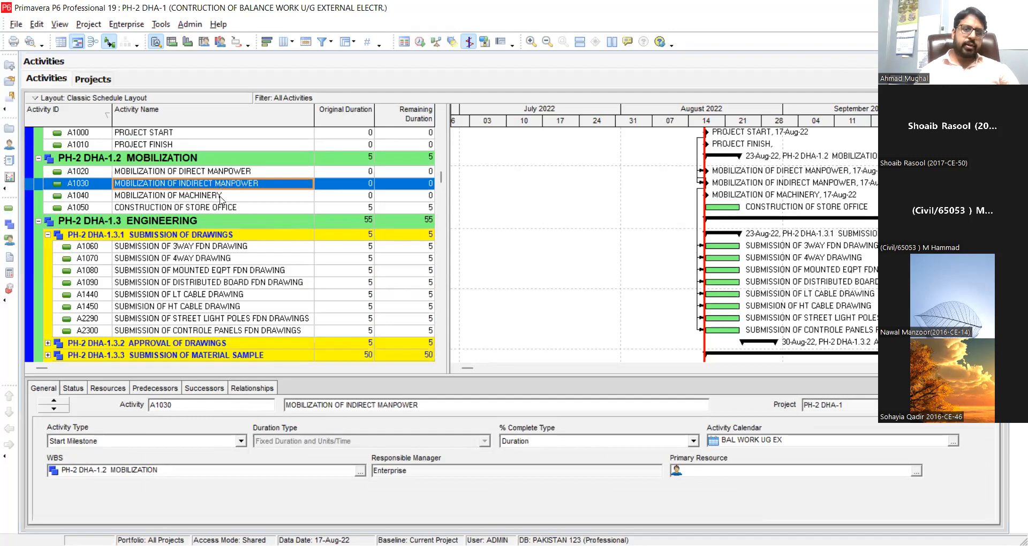
pyautogui.click(217, 198)
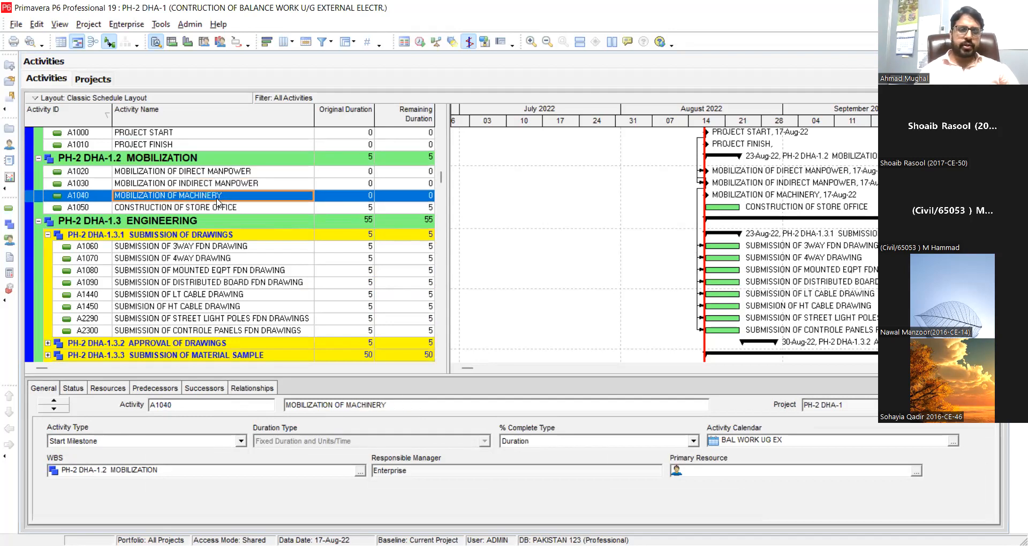
pyautogui.click(212, 208)
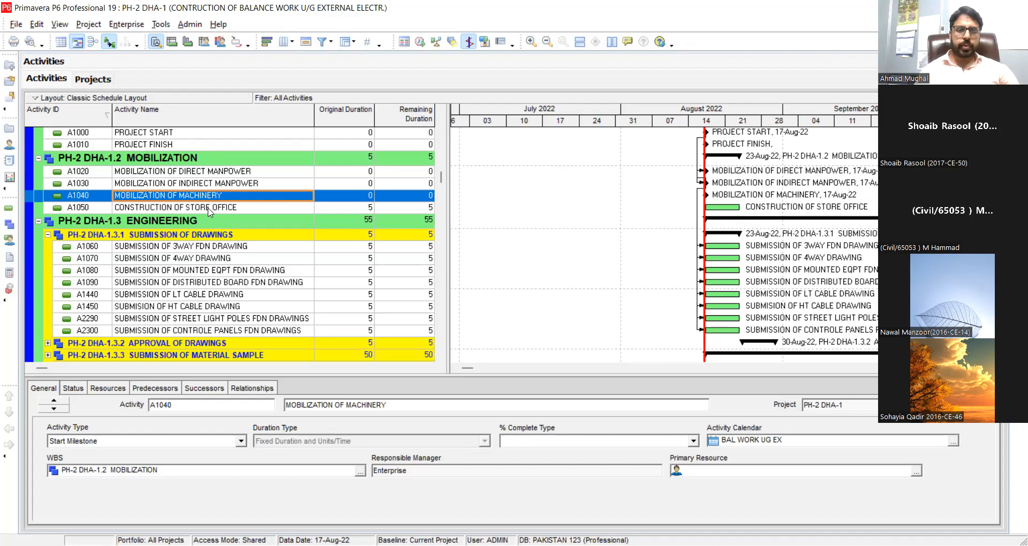
# - Examine the predecessors and successors of the Mobilization activities A1030, A1040 and A1050
pyautogui.click(248, 386)
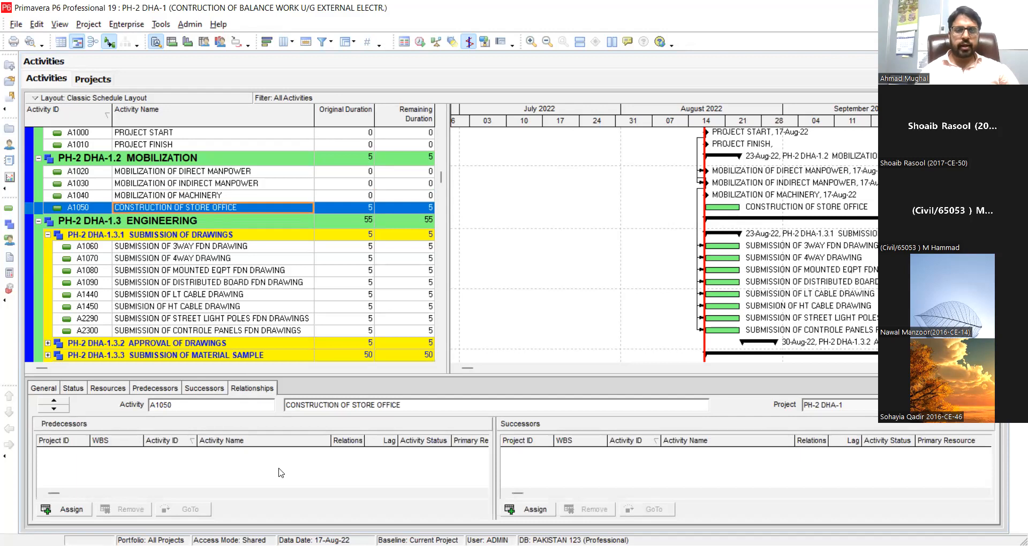
pyautogui.click(172, 196)
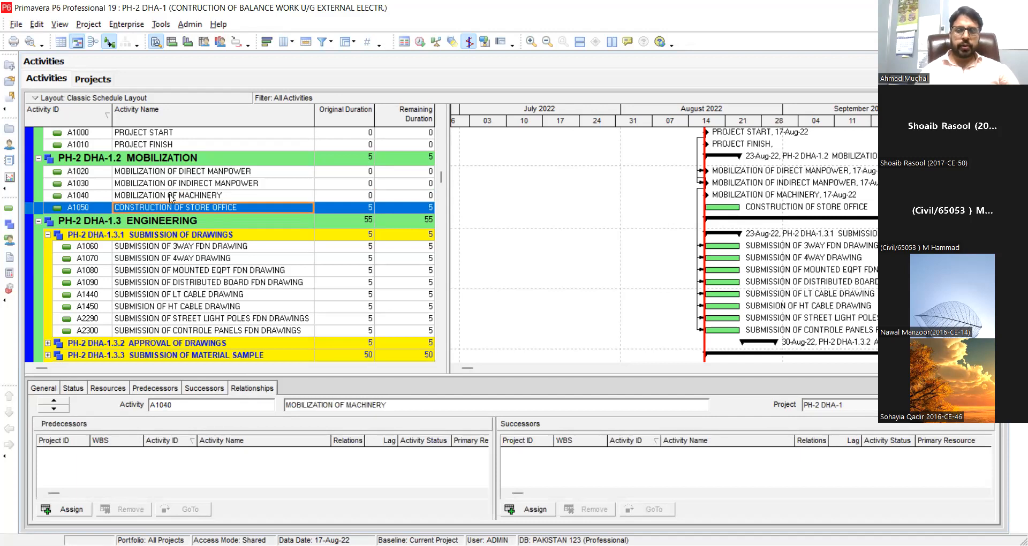
pyautogui.press('Up')
pyautogui.press('Up')
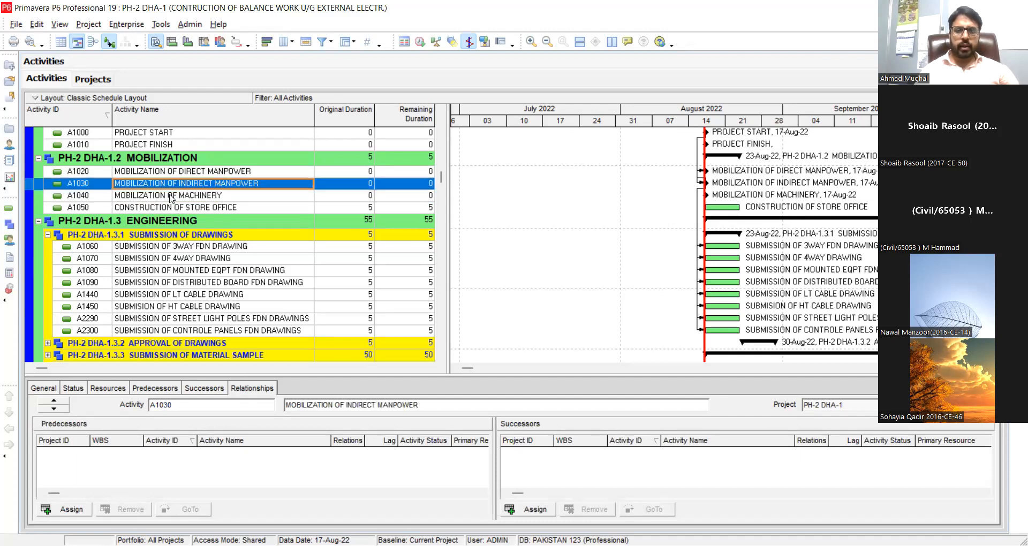
pyautogui.press('Down')
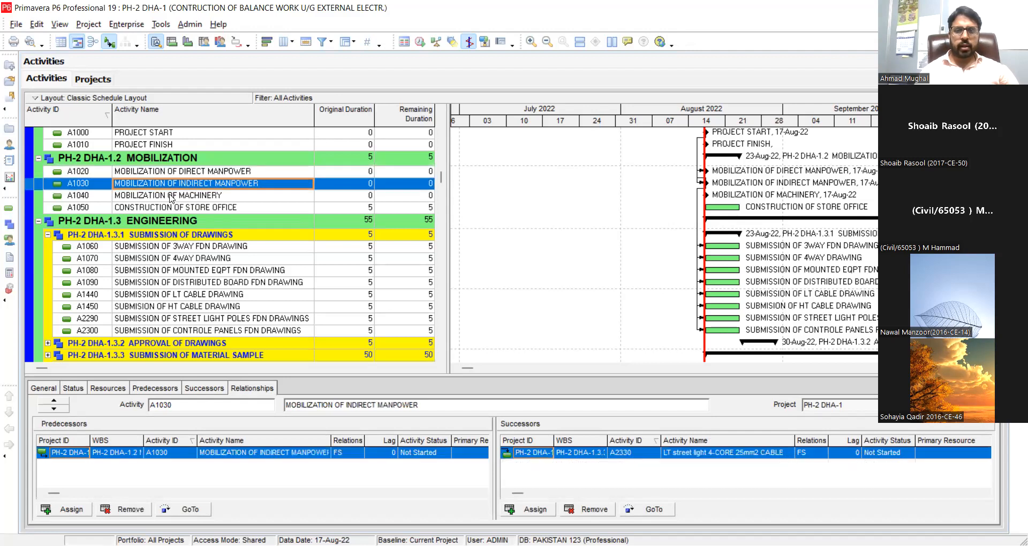
pyautogui.press('Down')
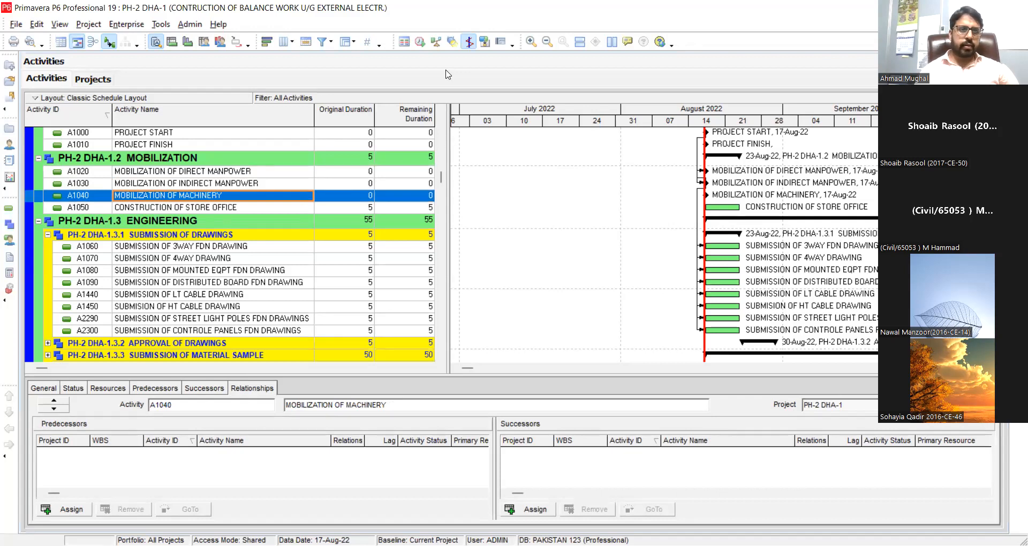
# - Review the PH-2 DHA-1 project under EPS 123 in the projects list
pyautogui.click(97, 81)
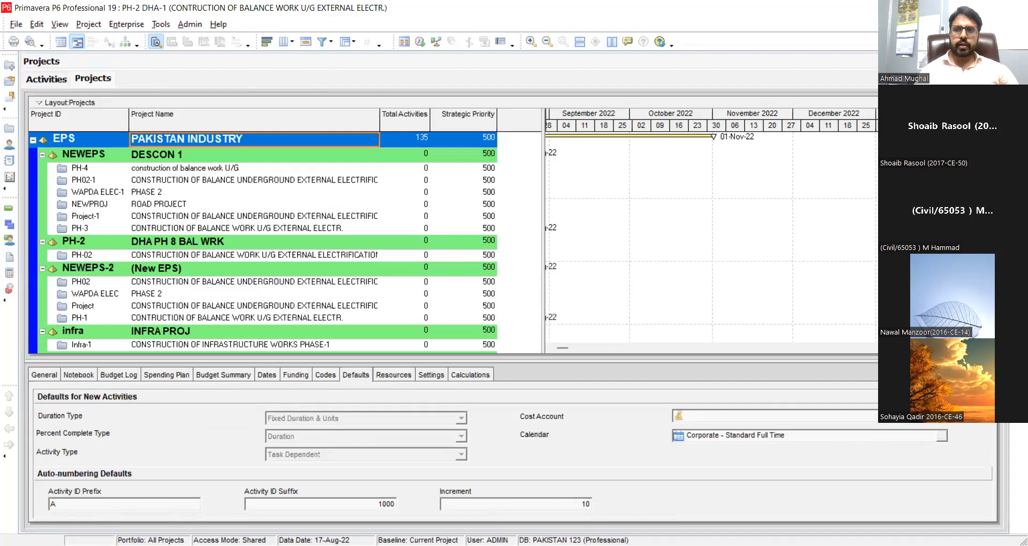
pyautogui.scroll(-2, 262, 240)
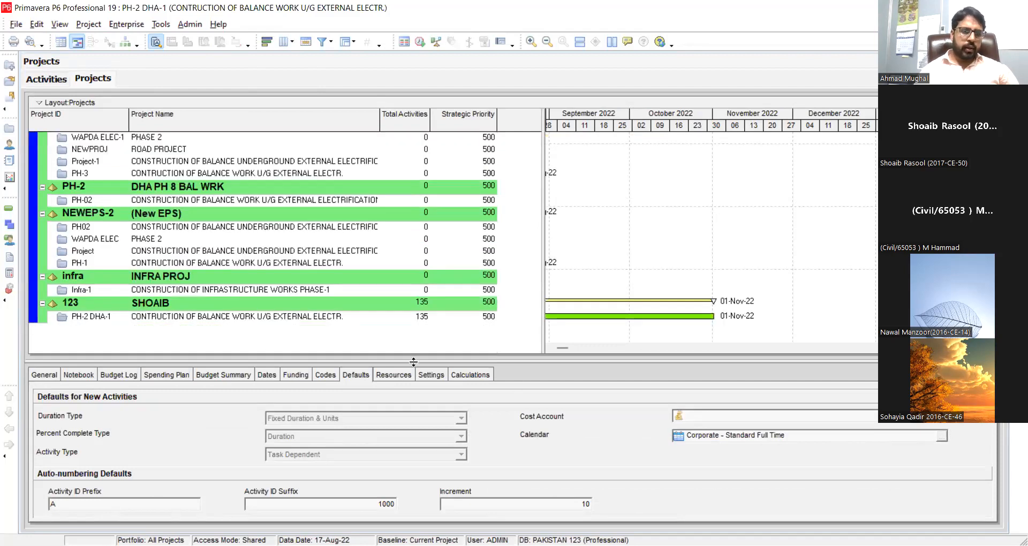
pyautogui.click(197, 319)
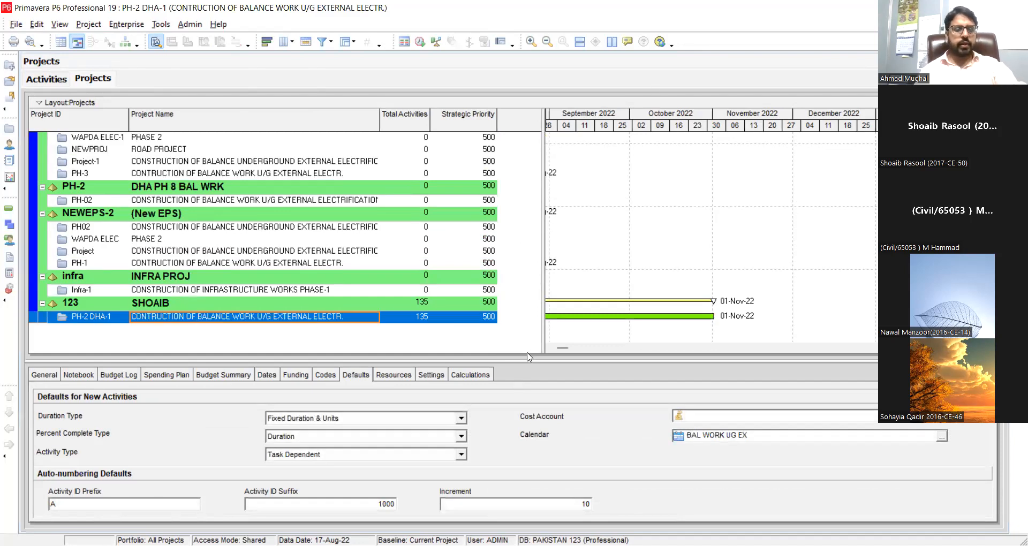
pyautogui.scroll(1, 528, 354)
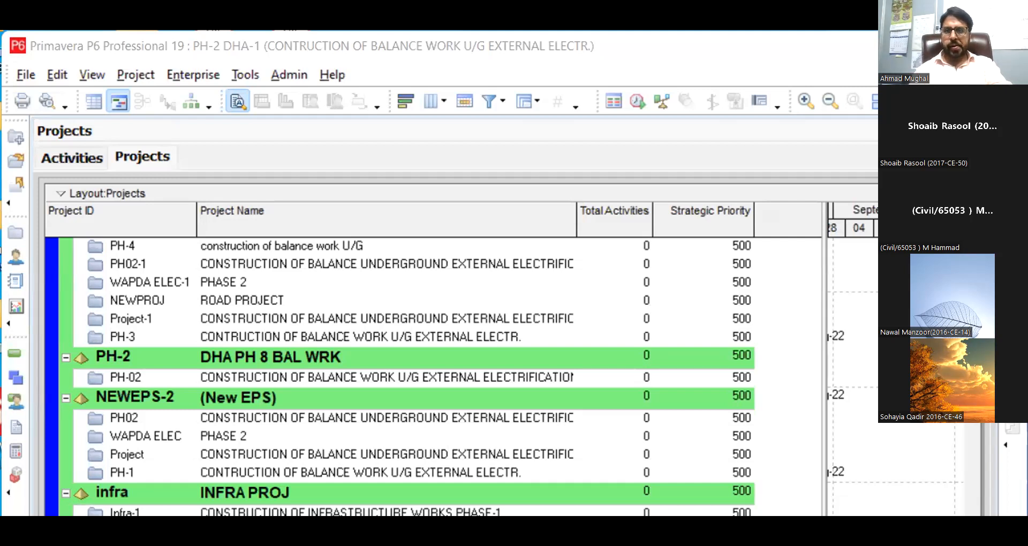
pyautogui.hotkey('alt', 'Tab')
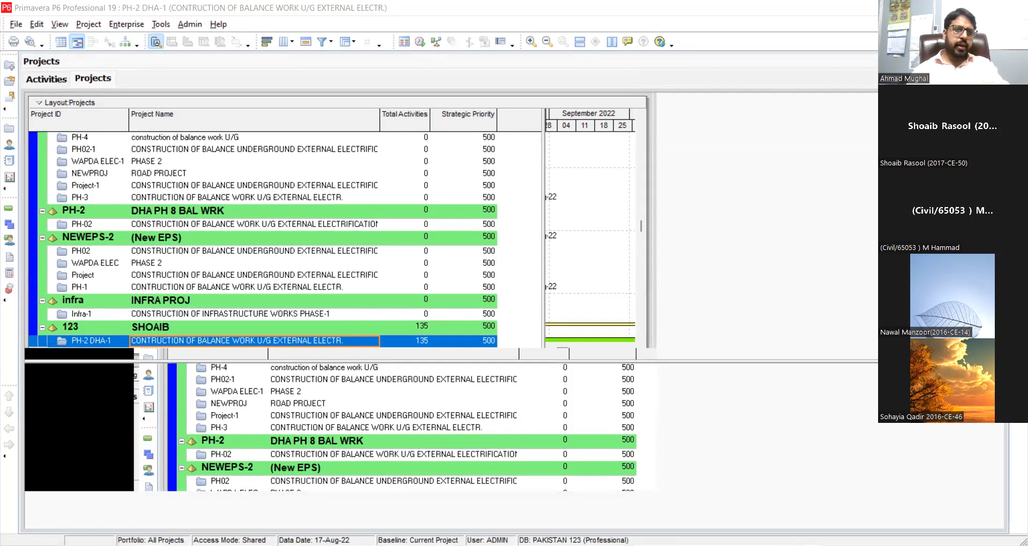
pyautogui.click(90, 78)
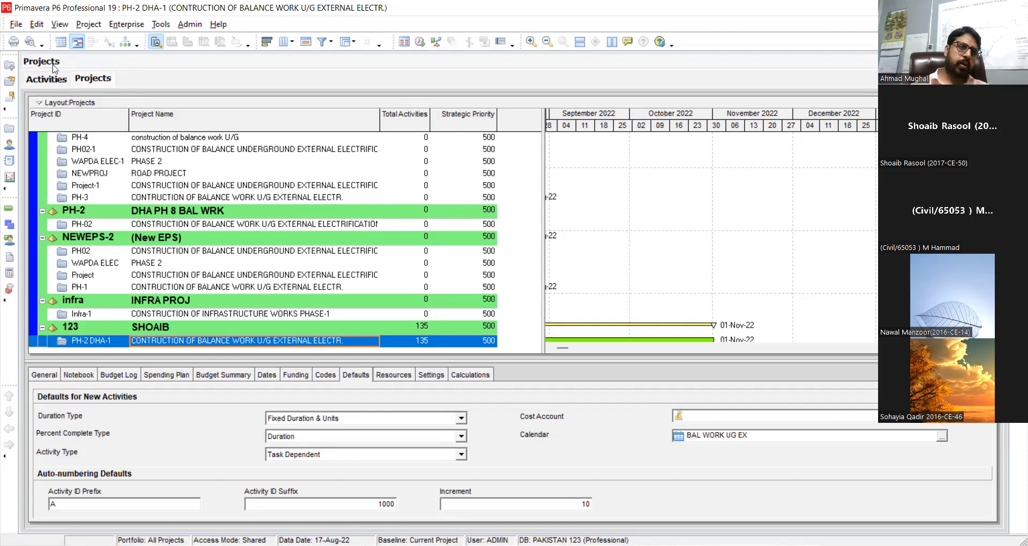
# - Return to the activities, widen the table to include the columns through Total Float, and bring August 2022 into the Gantt chart
pyautogui.click(57, 79)
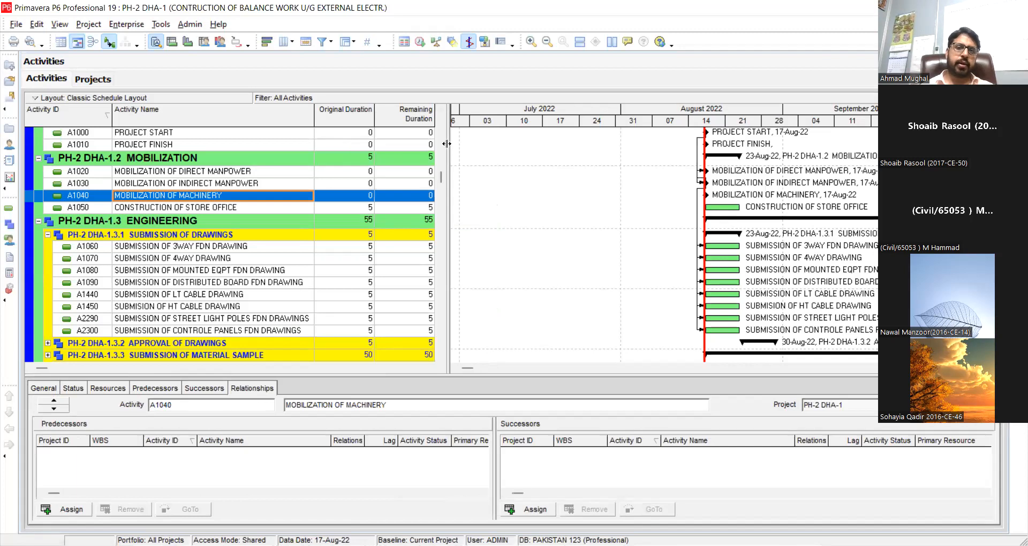
pyautogui.moveTo(447, 144); pyautogui.dragTo(643, 156)
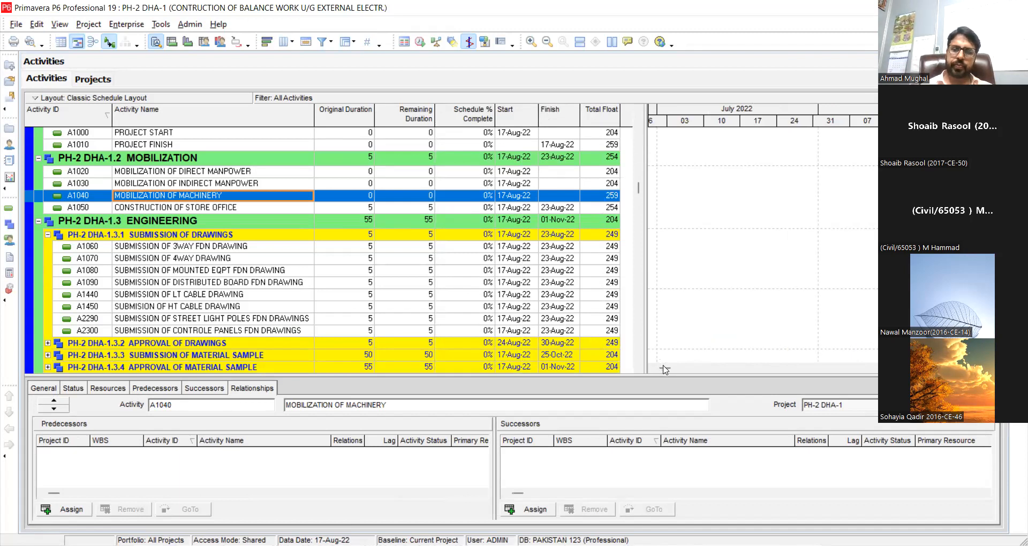
pyautogui.moveTo(666, 369); pyautogui.dragTo(673, 369)
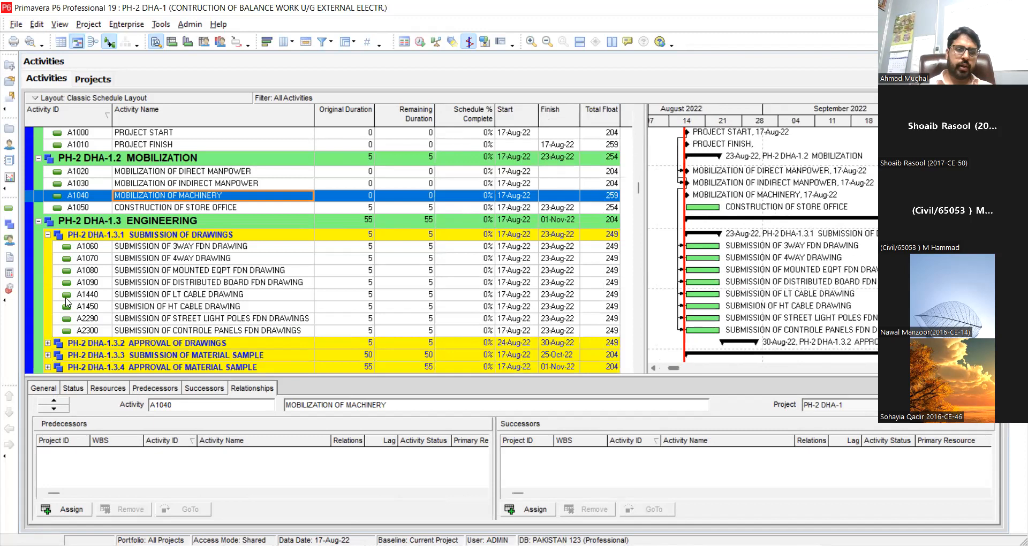
# - Check the relationships of drawing submission activity A1090 and expand the Execution/Construction WBS
pyautogui.click(149, 283)
pyautogui.click(150, 290)
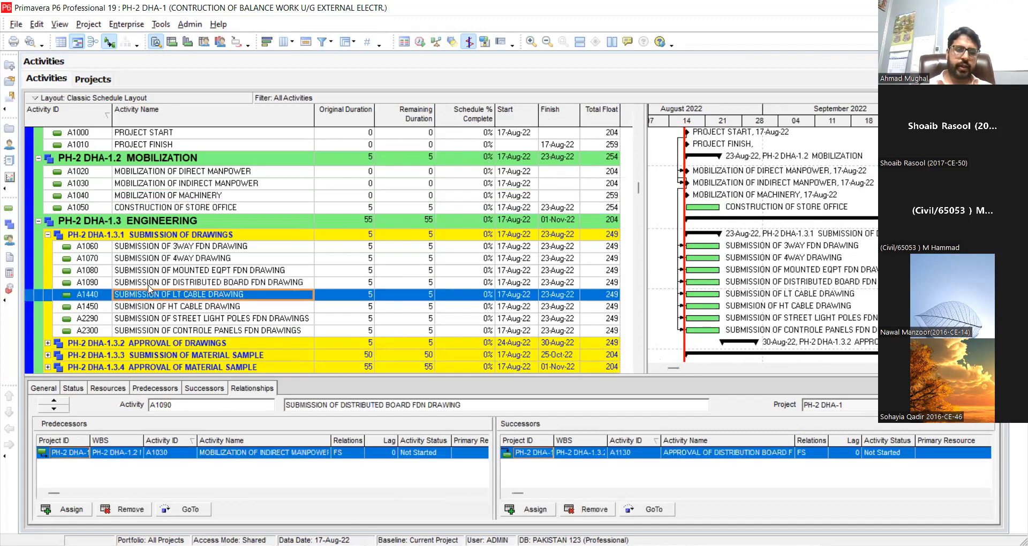
pyautogui.press('Down')
pyautogui.press('Down')
pyautogui.press('Down')
pyautogui.press('Down')
pyautogui.press('Down')
pyautogui.press('Down')
pyautogui.press('Down')
pyautogui.press('Down')
pyautogui.press('Down')
pyautogui.press('Down')
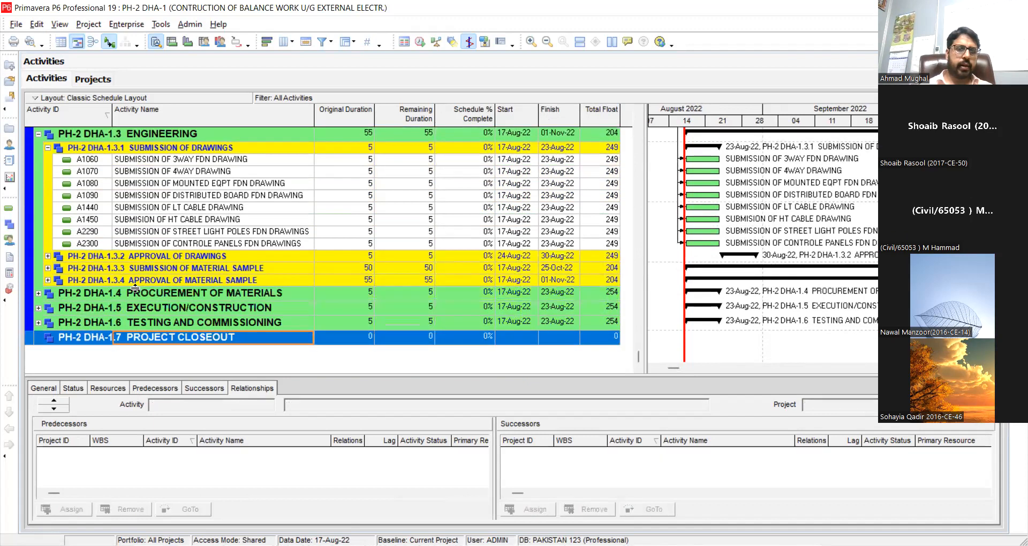
pyautogui.click(38, 308)
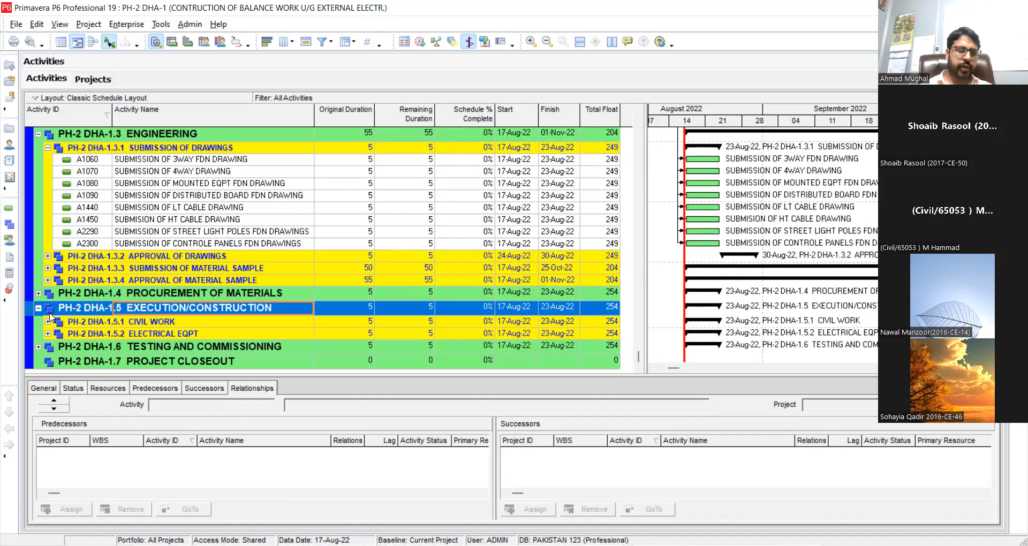
# - Expand the Civil Work and Electrical Eqpt WBS under Execution/Construction and look over their sub-levels
pyautogui.click(47, 321)
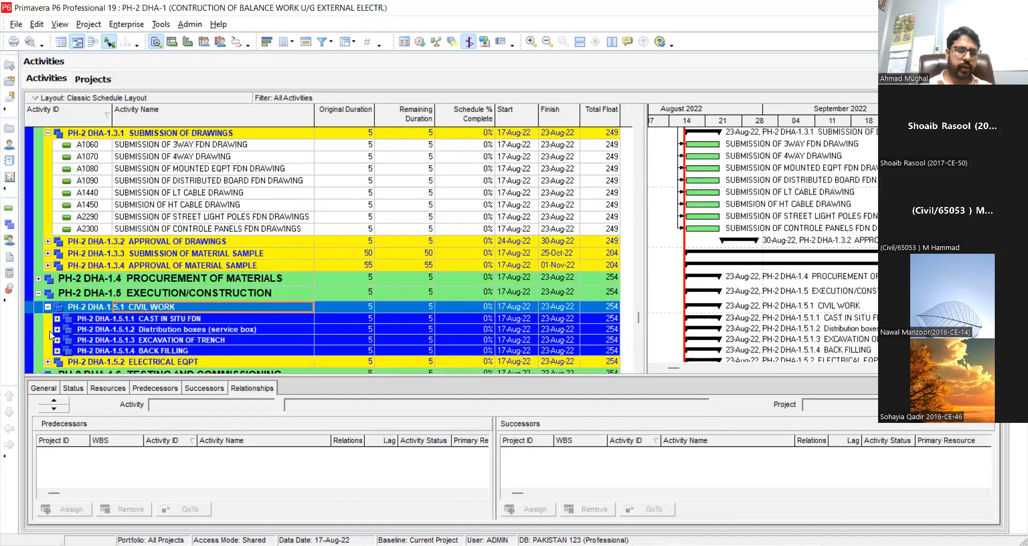
pyautogui.click(48, 362)
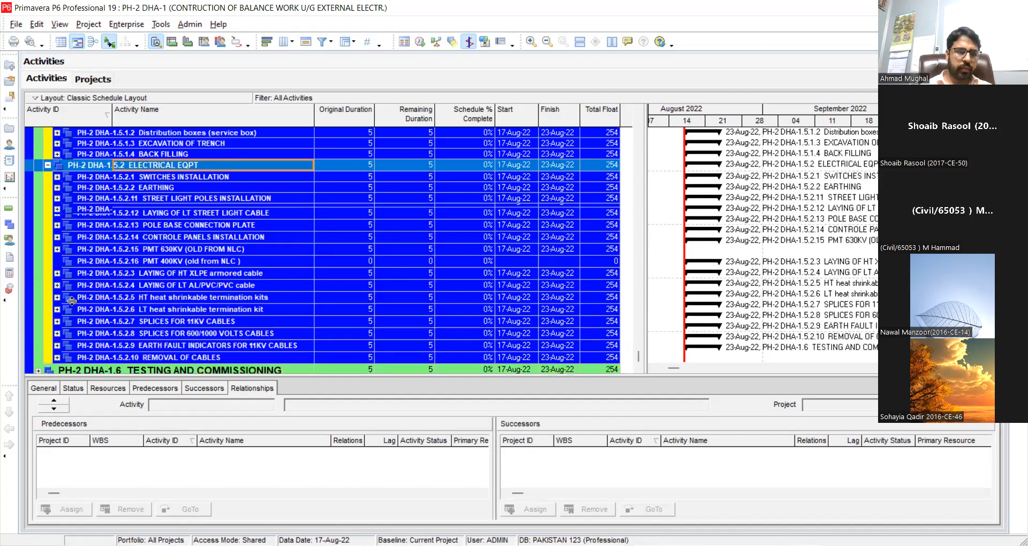
pyautogui.click(167, 220)
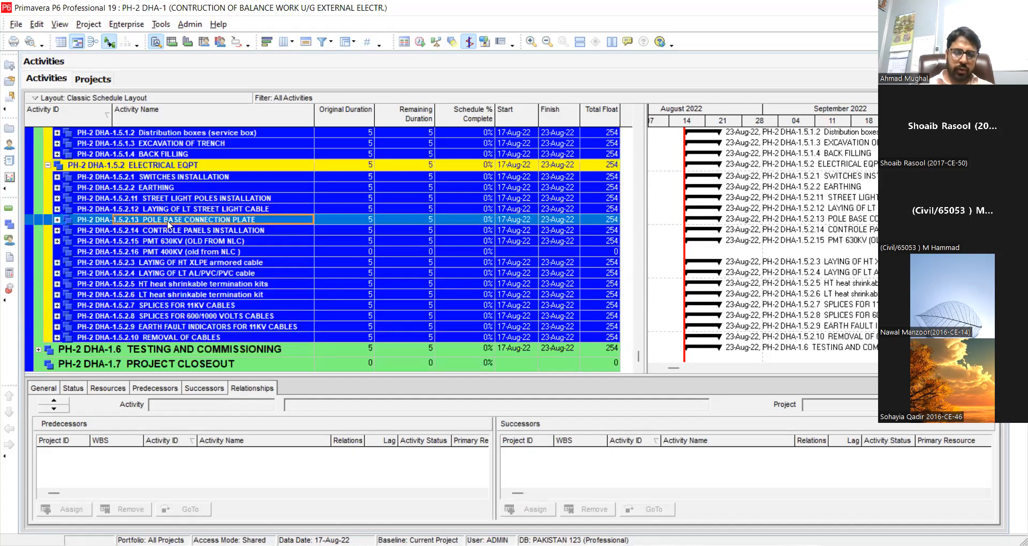
pyautogui.scroll(2, 167, 220)
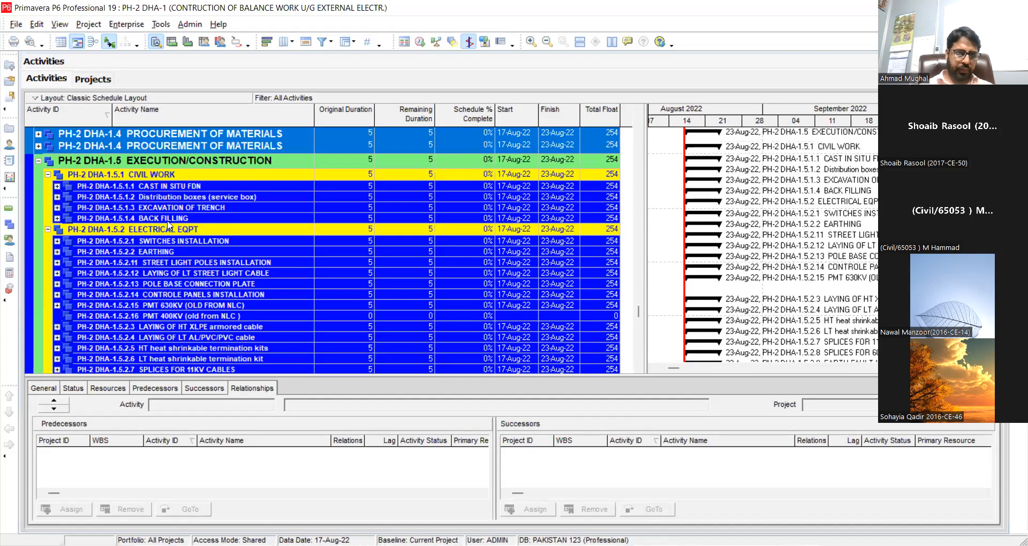
pyautogui.scroll(1, 167, 224)
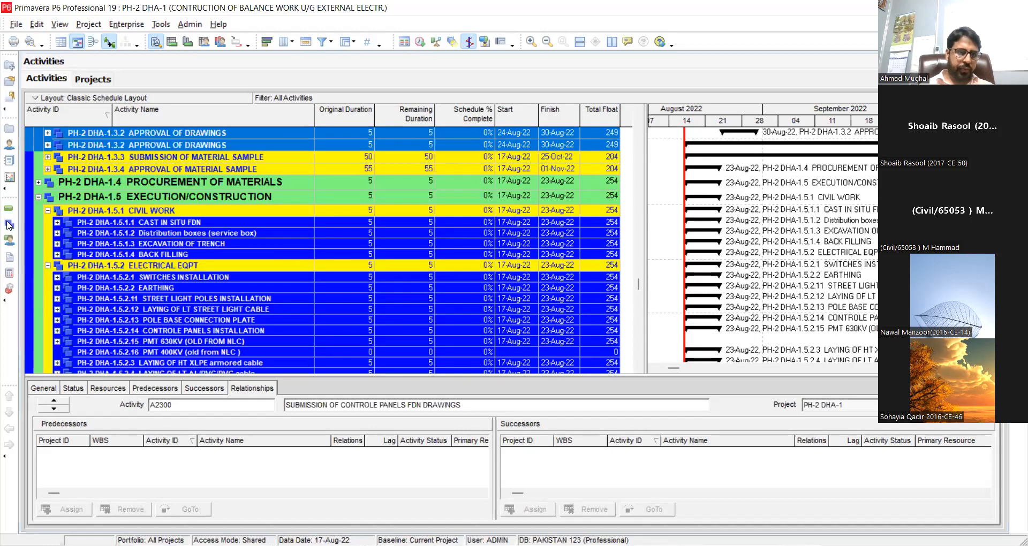
# - Expand the Procurement of Materials WBS together with its Civil Work and Electrical Eqpt branches
pyautogui.click(39, 182)
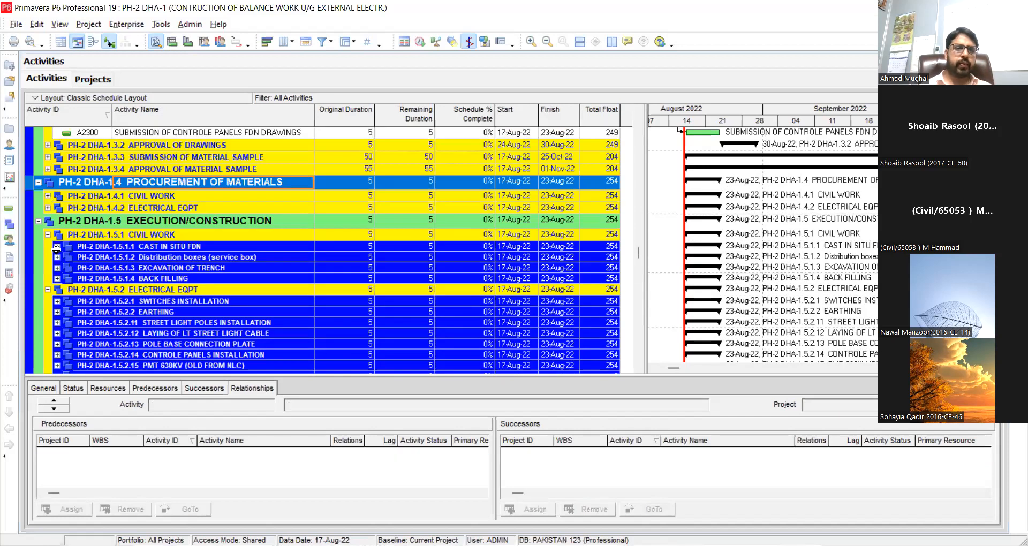
pyautogui.click(48, 196)
pyautogui.click(48, 256)
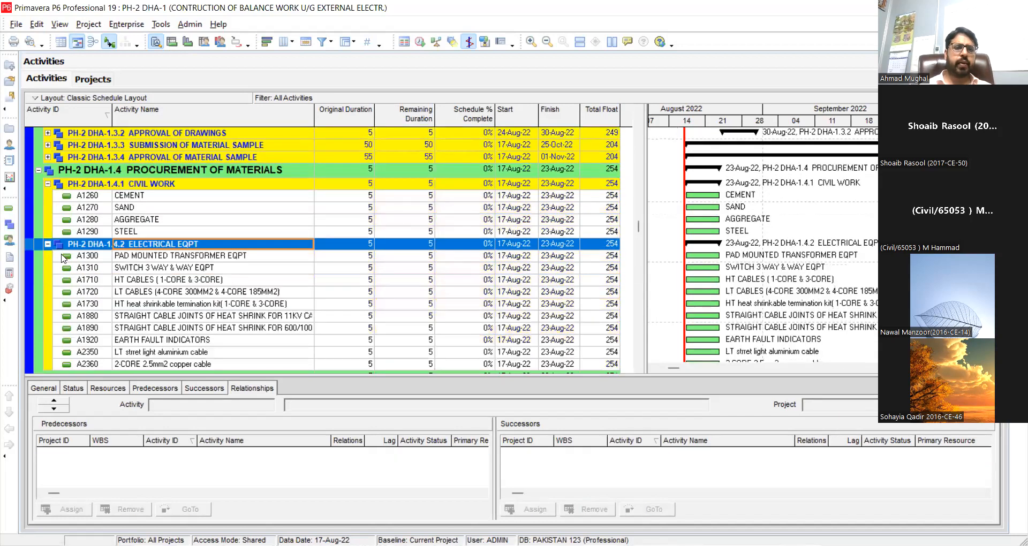
# - Review the procurement activities from Sand A1270 through the electrical equipment items down to the Execution/Construction WBS
pyautogui.click(194, 212)
pyautogui.press('Down')
pyautogui.press('Down')
pyautogui.press('Down')
pyautogui.press('Down')
pyautogui.press('Down')
pyautogui.press('Down')
pyautogui.press('Down')
pyautogui.press('Down')
pyautogui.press('Down')
pyautogui.press('Down')
pyautogui.press('Down')
pyautogui.press('Down')
pyautogui.press('Down')
pyautogui.press('Down')
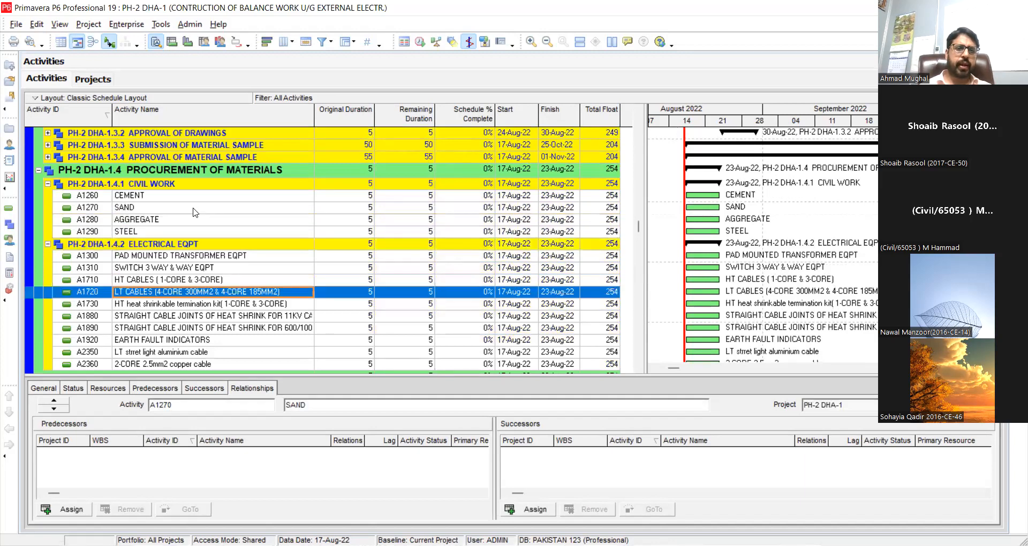
pyautogui.press('Down')
pyautogui.press('Down')
pyautogui.press('Down')
pyautogui.press('Down')
pyautogui.press('Down')
pyautogui.press('Down')
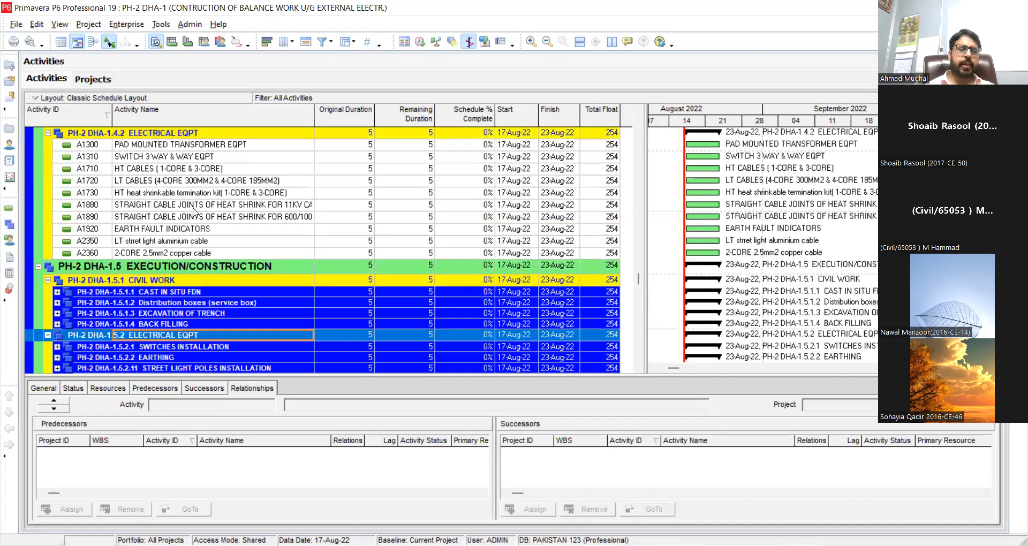
# - Expand the Cast In Situ FDN and Distribution boxes WBS and go through the distribution box activities from Site Layout to Top Pad Concrete
pyautogui.click(57, 292)
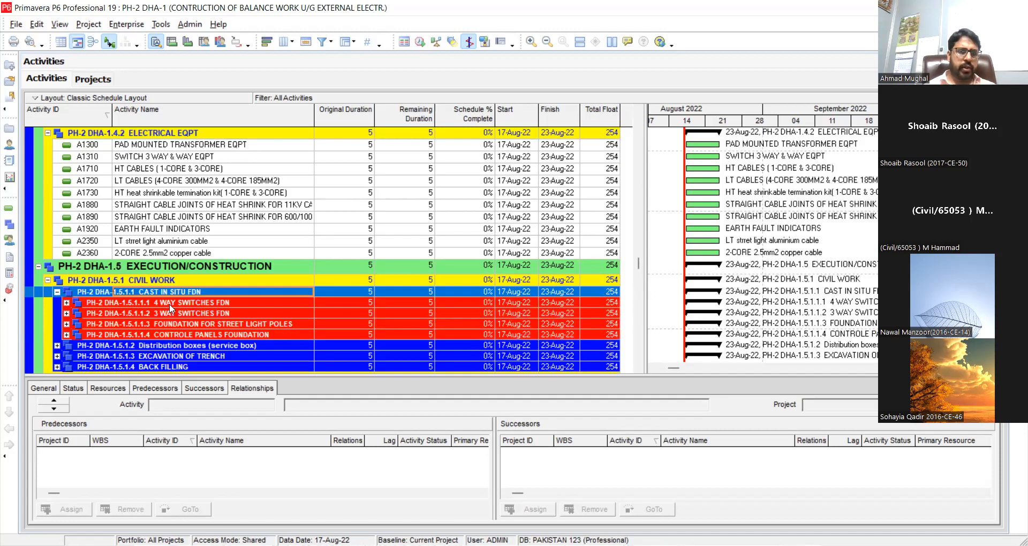
pyautogui.click(57, 345)
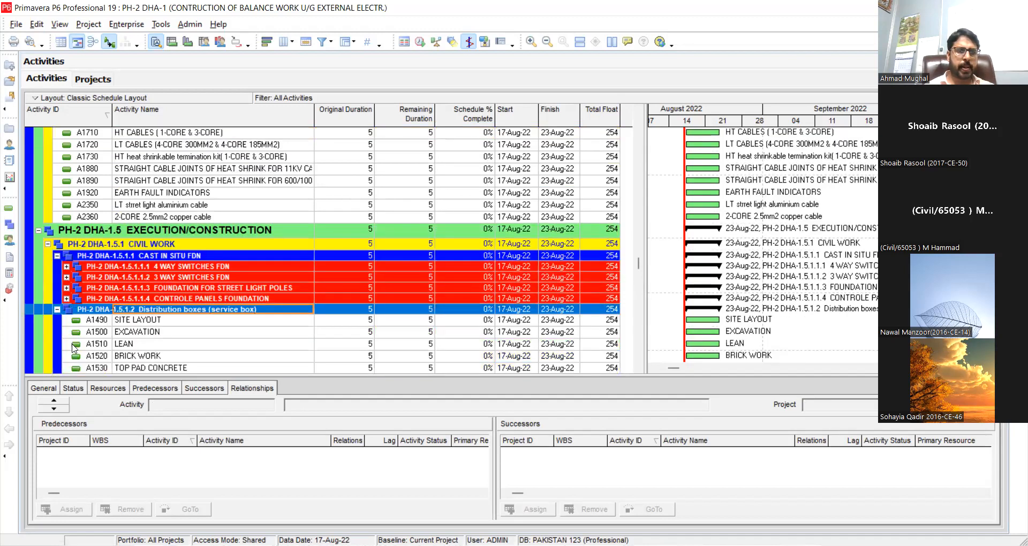
pyautogui.click(146, 321)
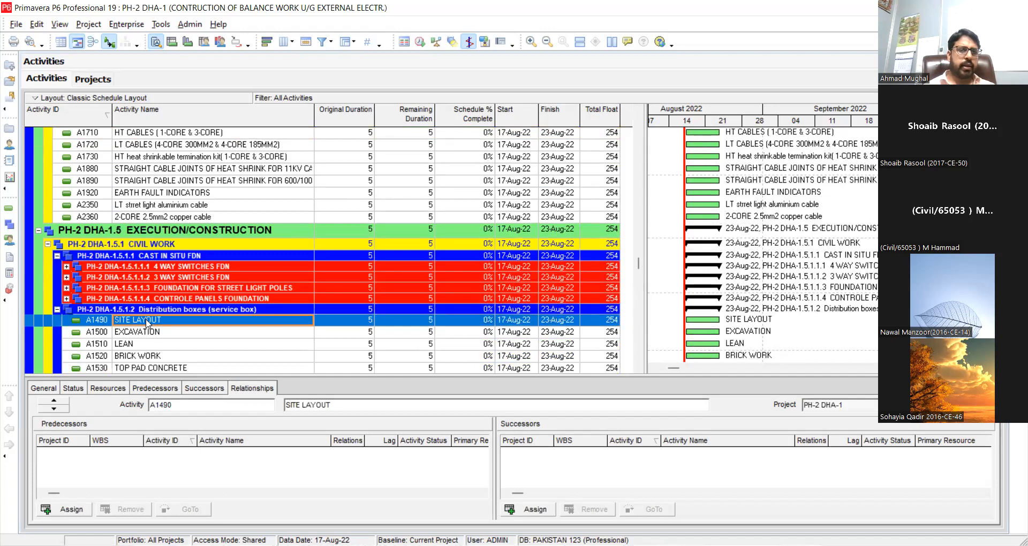
pyautogui.press('Down')
pyautogui.press('Down')
pyautogui.press('Down')
pyautogui.press('Down')
pyautogui.press('Down')
pyautogui.press('Down')
pyautogui.press('Down')
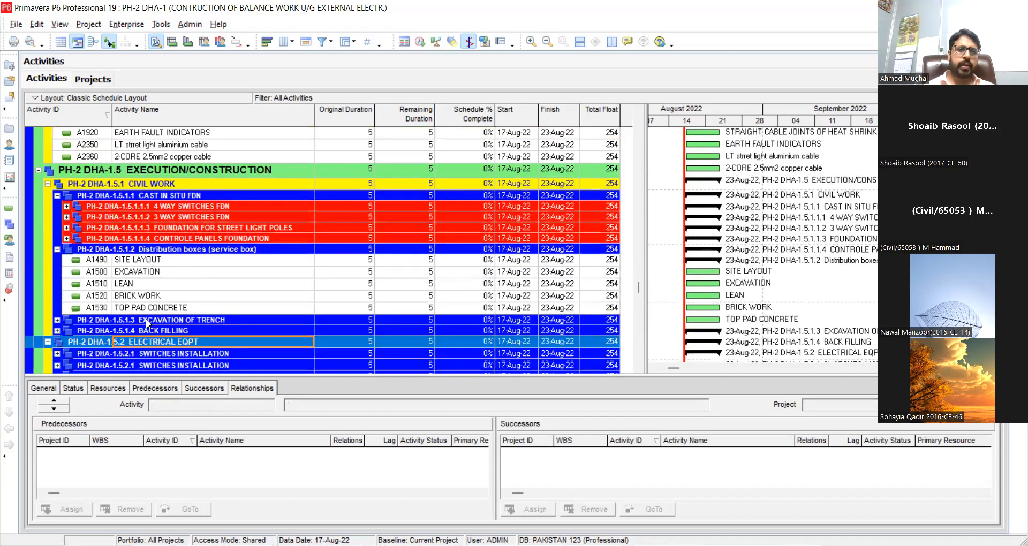
# - Expand the Excavation of Trench and Back Filling WBS under Civil Work and look over their activities
pyautogui.click(57, 321)
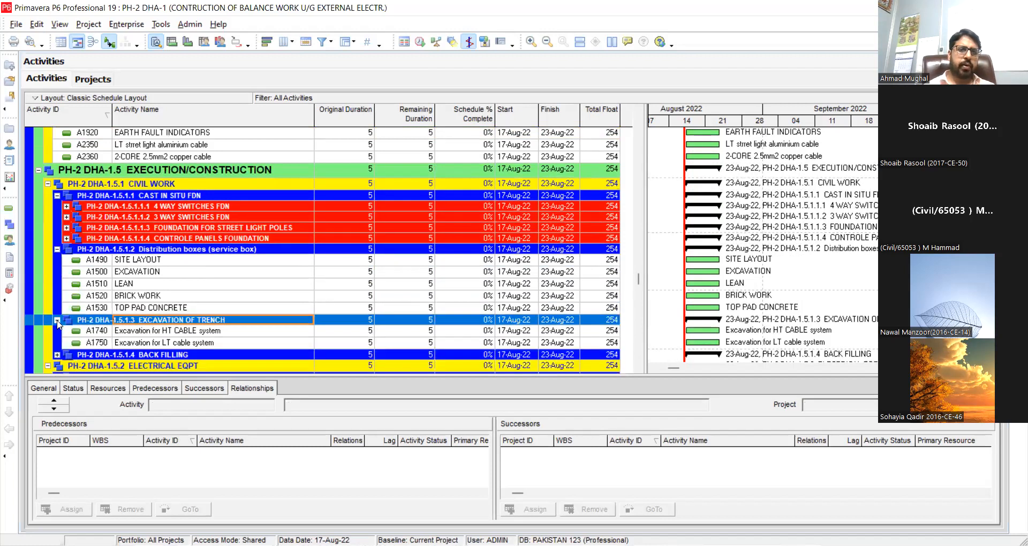
pyautogui.click(56, 355)
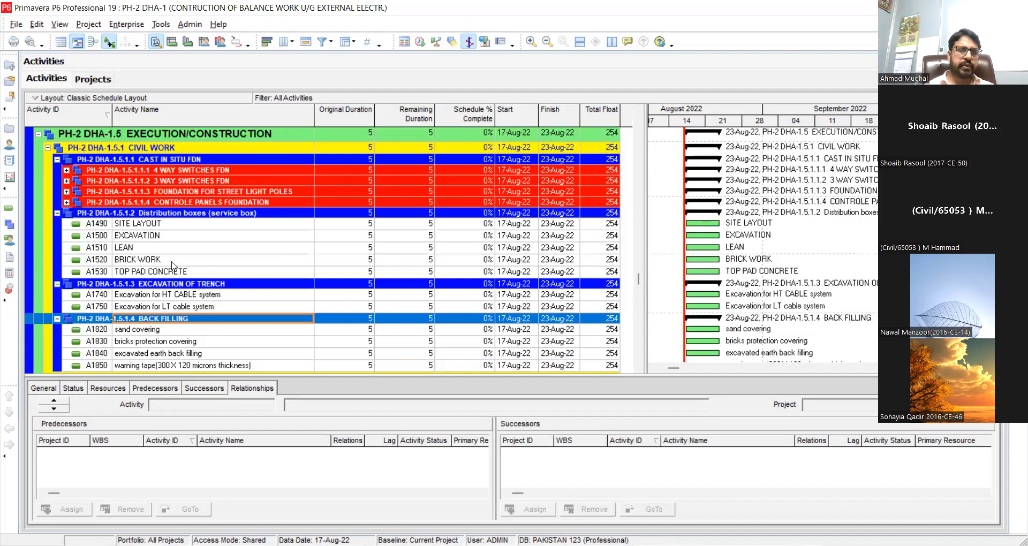
pyautogui.click(170, 224)
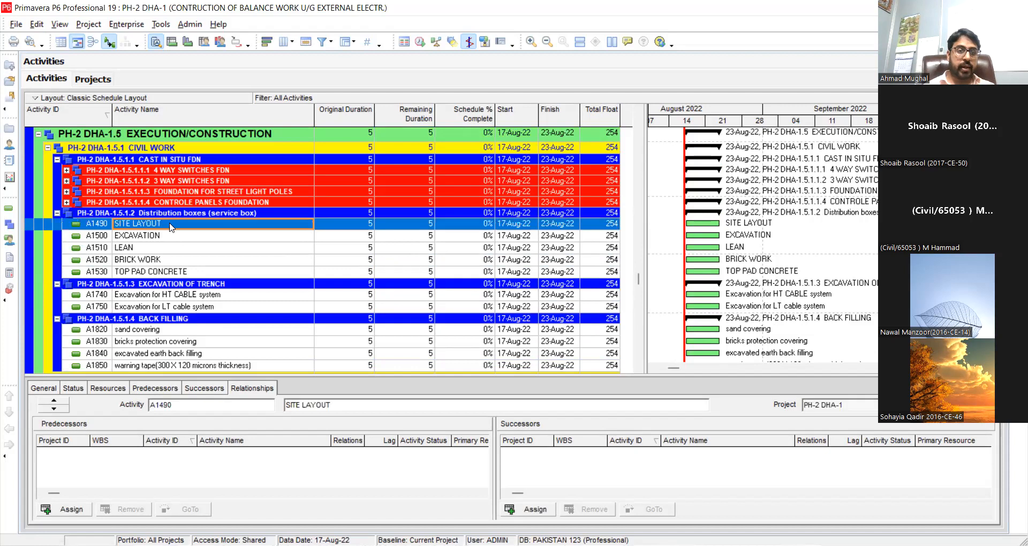
pyautogui.press('Down')
pyautogui.scroll(-1, 169, 225)
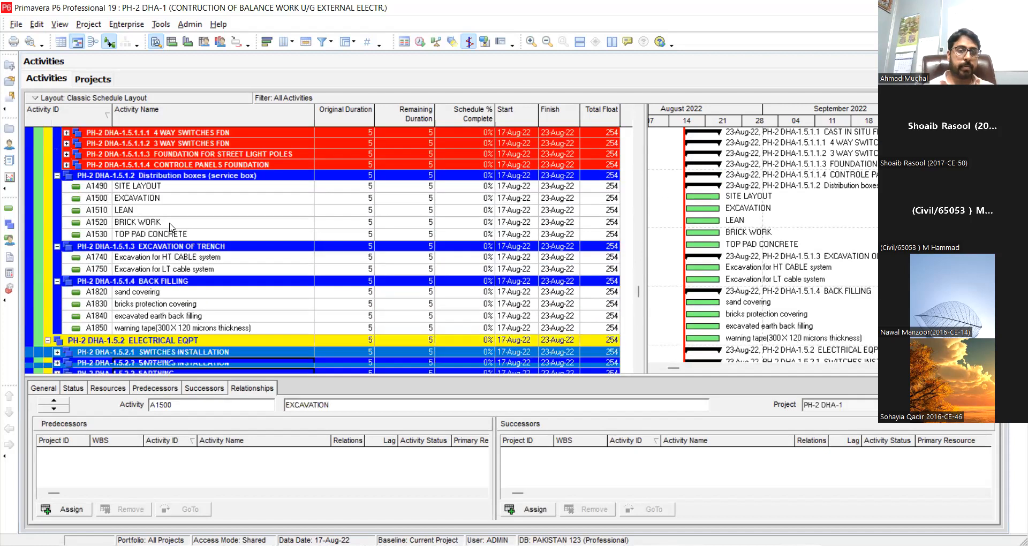
pyautogui.scroll(-2, 170, 223)
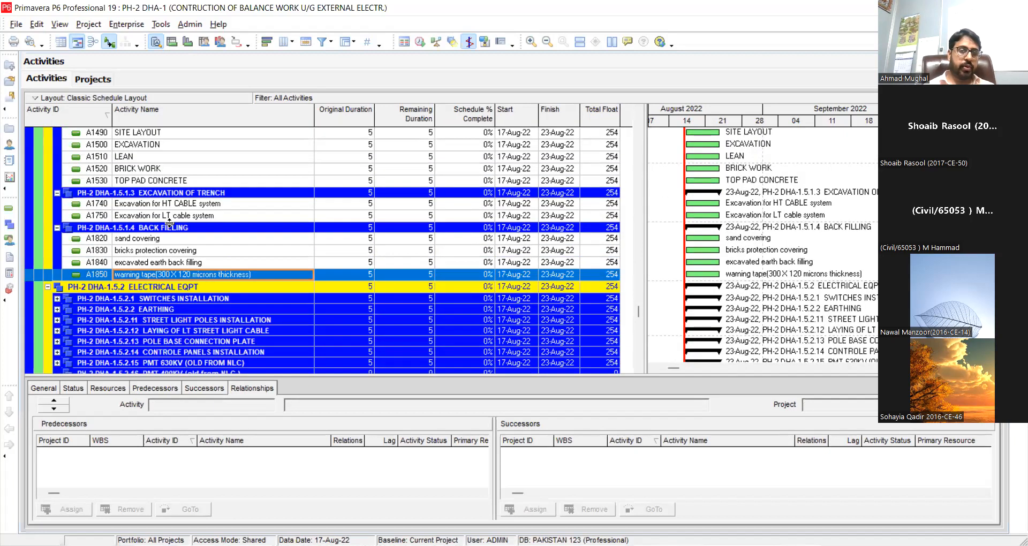
# - Review the Civil Work activities from Excavation for LT cable system A1750 back up to the Execution/Construction WBS
pyautogui.click(169, 226)
pyautogui.press('Up')
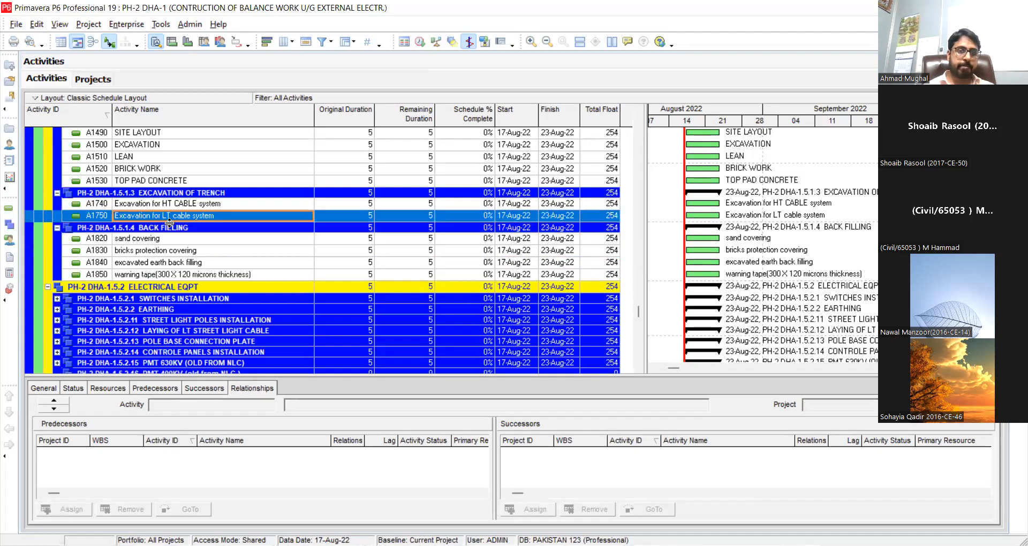
pyautogui.press('Up')
pyautogui.press('Up')
pyautogui.press('Up')
pyautogui.press('Up')
pyautogui.press('Up')
pyautogui.press('Up')
pyautogui.press('Up')
pyautogui.press('Up')
pyautogui.press('Up')
pyautogui.press('Up')
pyautogui.press('Up')
pyautogui.press('Up')
pyautogui.press('Up')
pyautogui.press('Up')
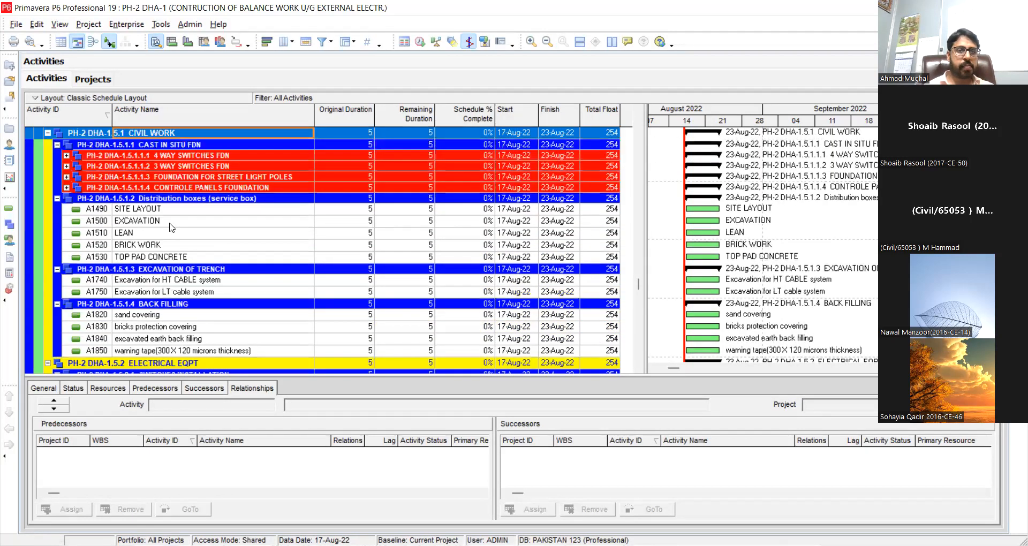
pyautogui.press('Up')
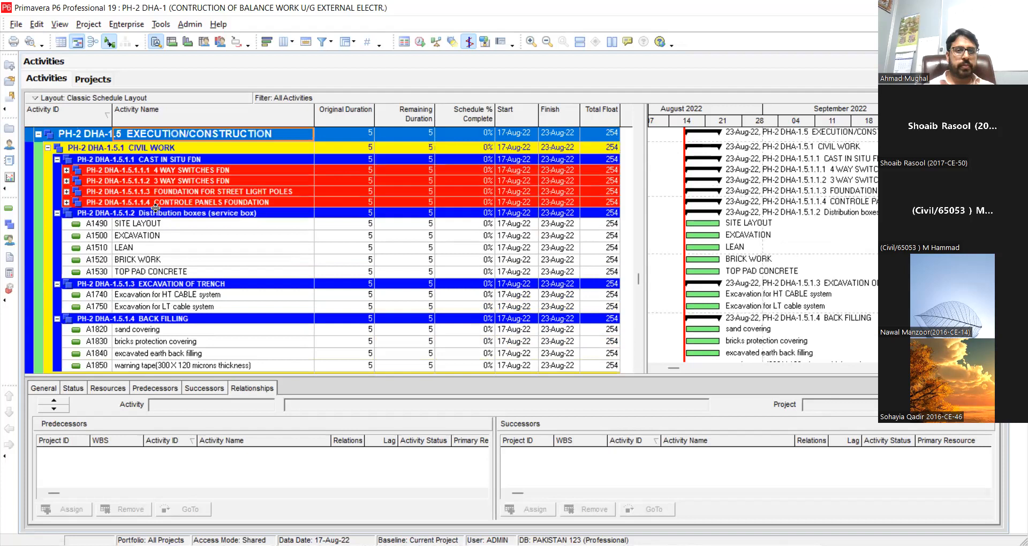
# - Expand the Controle Panels, Street Light Poles, 3 Way Switches and 4 Way Switches foundation WBS under Cast In Situ FDN
pyautogui.click(65, 202)
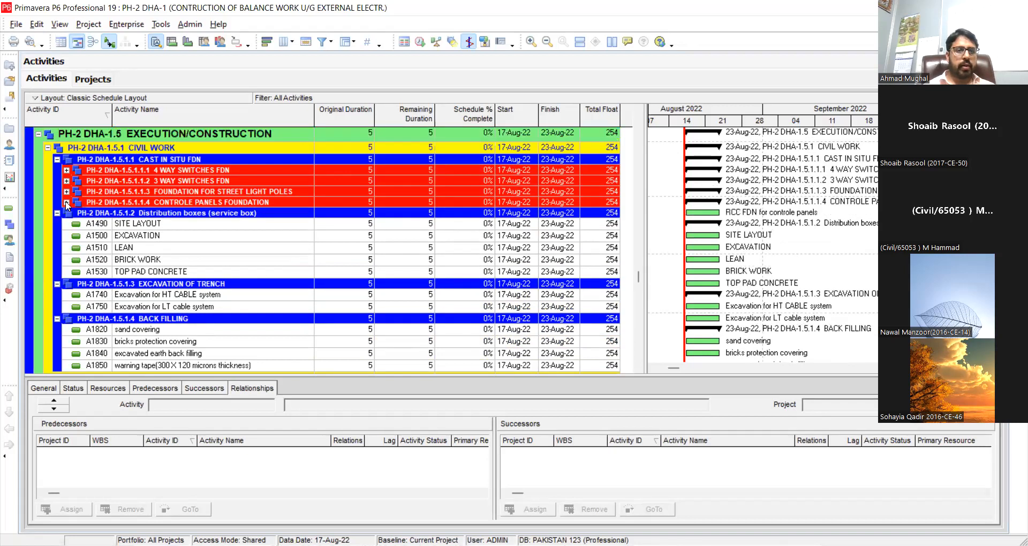
pyautogui.click(65, 201)
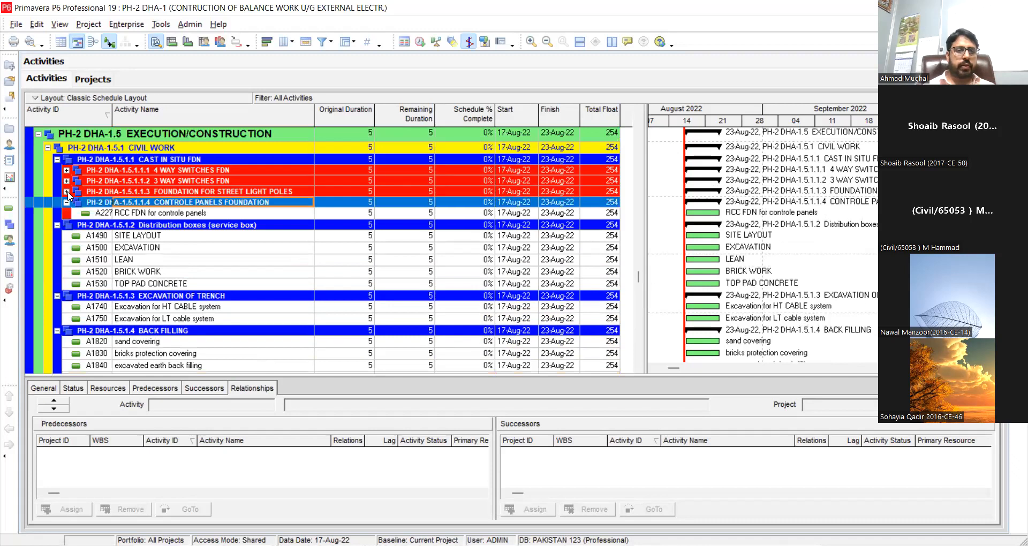
pyautogui.click(65, 191)
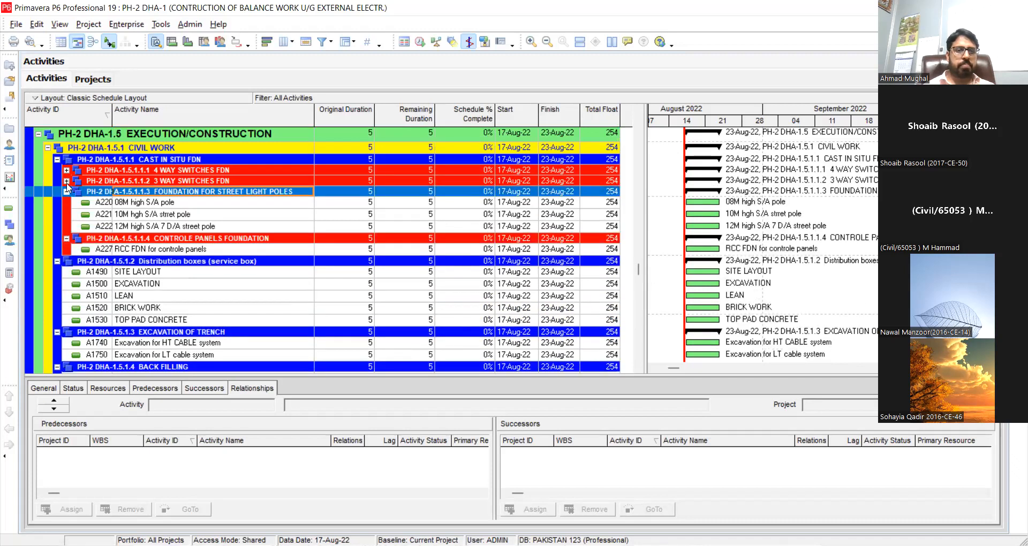
pyautogui.click(67, 182)
pyautogui.click(66, 180)
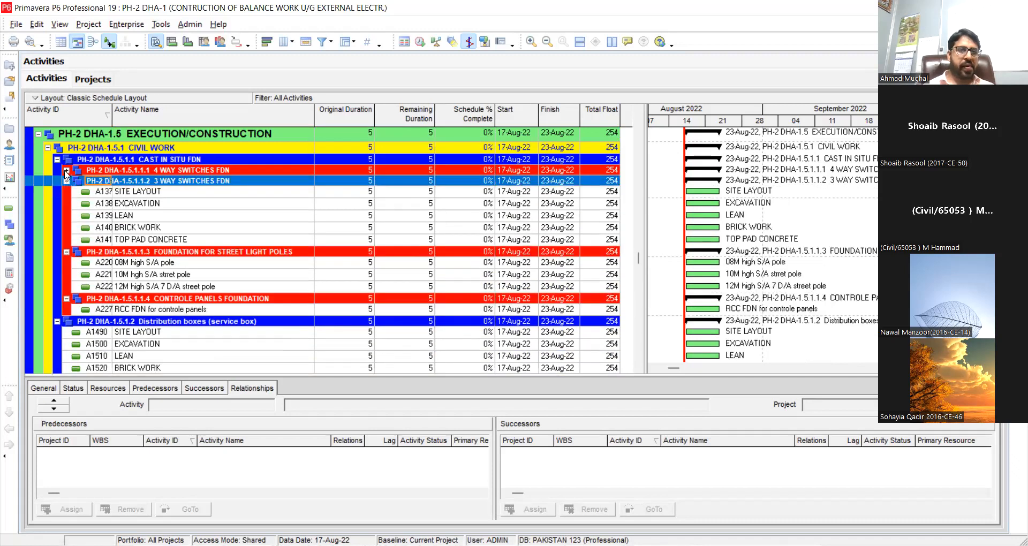
pyautogui.click(66, 169)
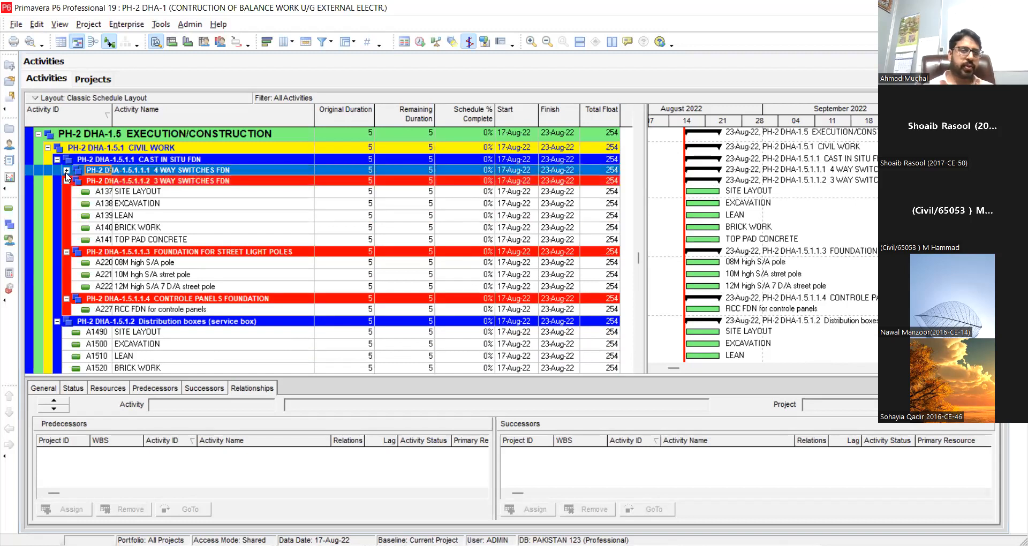
pyautogui.click(66, 169)
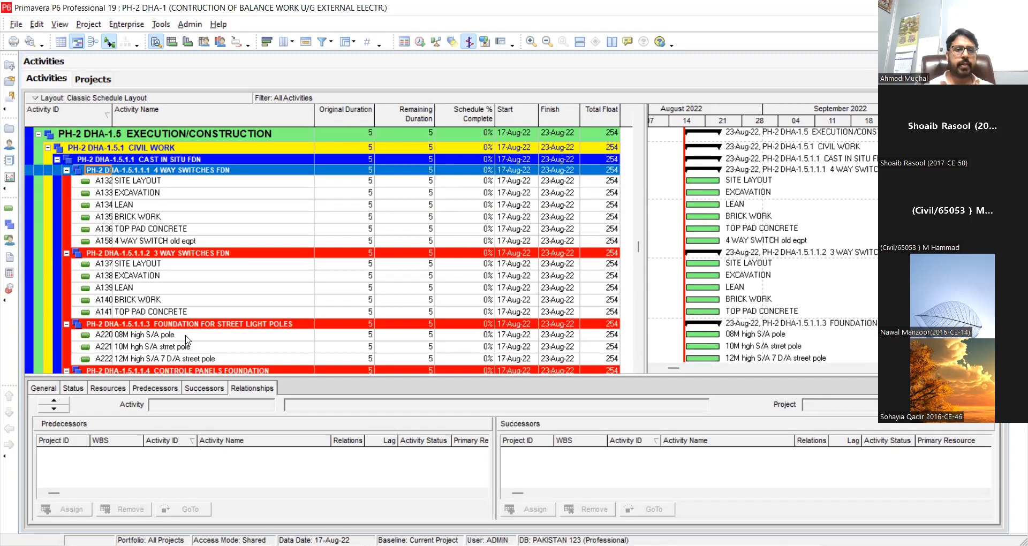
# - Examine the activities from the 3 Way Switches excavation down to the distribution boxes and back to the street light pole foundations
pyautogui.click(180, 278)
pyautogui.press('Down')
pyautogui.press('Down')
pyautogui.press('Down')
pyautogui.press('Down')
pyautogui.press('Down')
pyautogui.press('Down')
pyautogui.press('Down')
pyautogui.press('Down')
pyautogui.press('Down')
pyautogui.press('Down')
pyautogui.press('Down')
pyautogui.press('Down')
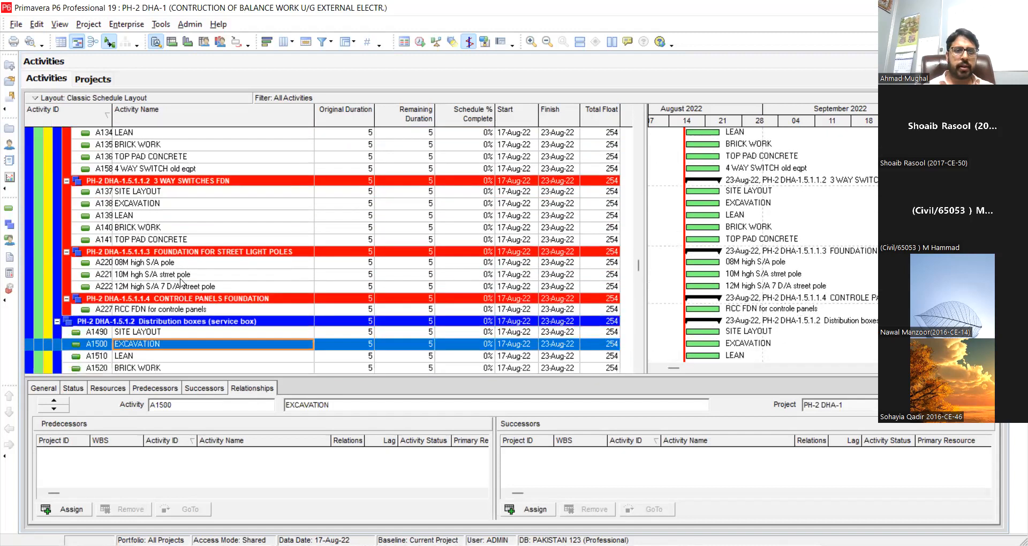
pyautogui.press('Down')
pyautogui.press('Up')
pyautogui.press('Up')
pyautogui.press('Up')
pyautogui.press('Up')
pyautogui.press('Up')
pyautogui.press('Up')
pyautogui.press('Up')
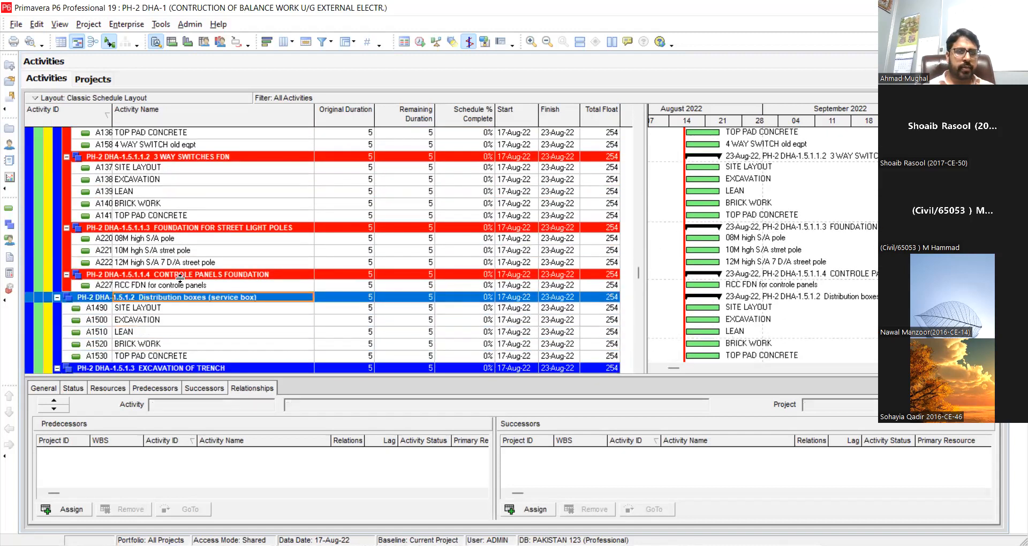
pyautogui.press('Down')
pyautogui.press('Up')
pyautogui.press('Up')
pyautogui.press('Down')
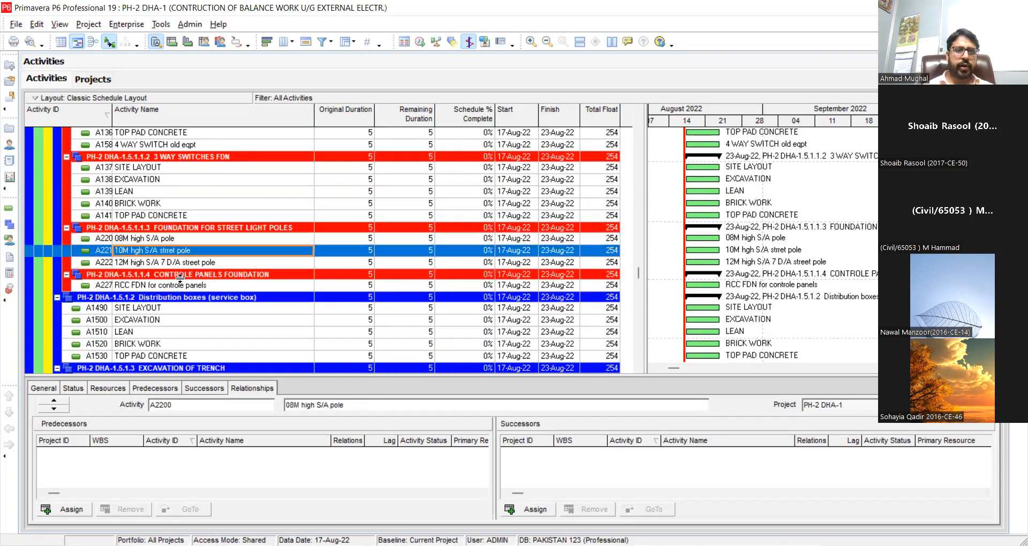
# - Review the 3 Way and 4 Way Switches foundation activities upward and select the 4 Way Switches Site Layout activity A1320
pyautogui.press('Up')
pyautogui.press('Up')
pyautogui.press('Up')
pyautogui.press('Up')
pyautogui.press('Up')
pyautogui.press('Up')
pyautogui.press('Up')
pyautogui.press('Up')
pyautogui.press('Up')
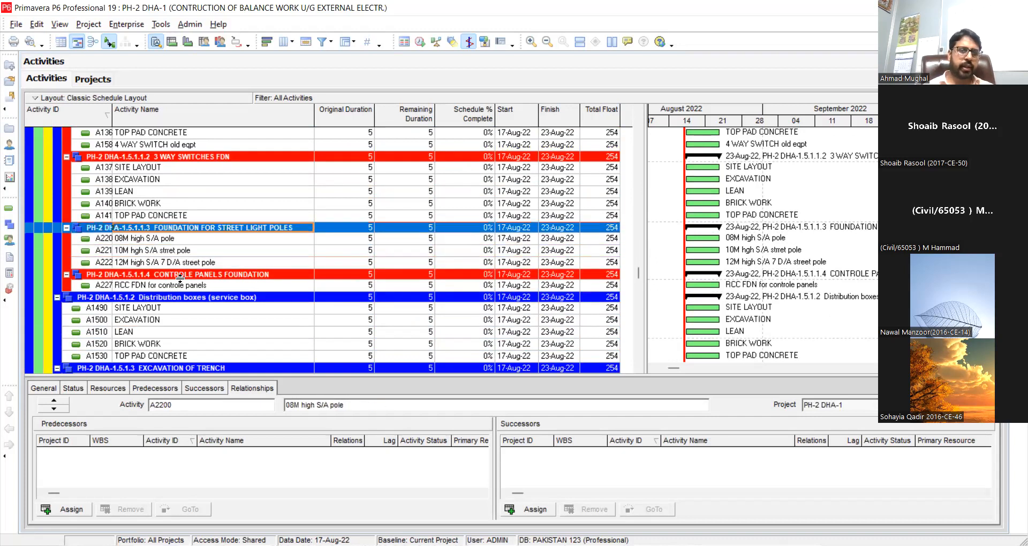
pyautogui.press('Up')
pyautogui.press('Up')
pyautogui.press('Up')
pyautogui.press('Up')
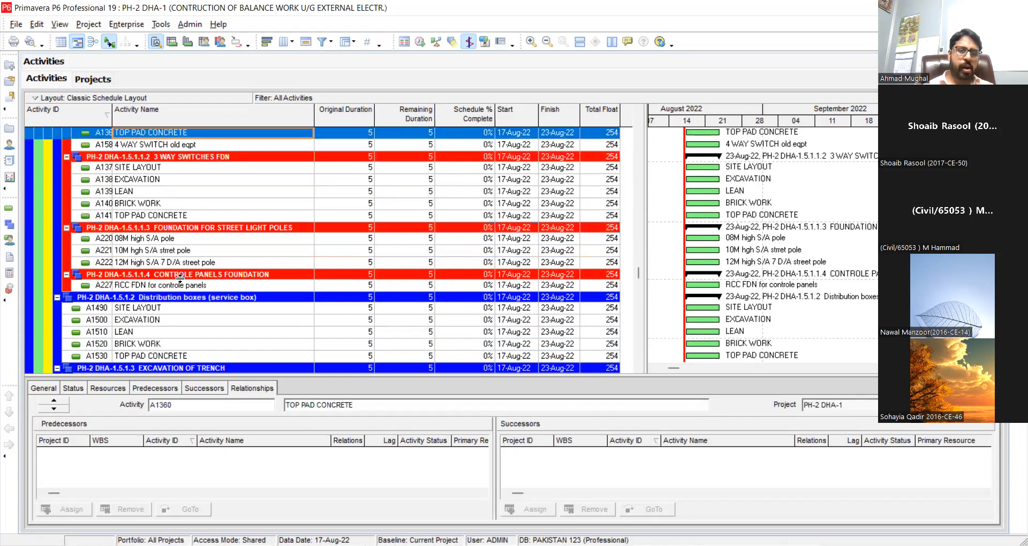
pyautogui.press('Up')
pyautogui.press('Up')
pyautogui.press('Up')
pyautogui.press('Up')
pyautogui.press('Up')
pyautogui.press('Up')
pyautogui.press('Up')
pyautogui.press('Up')
pyautogui.press('Up')
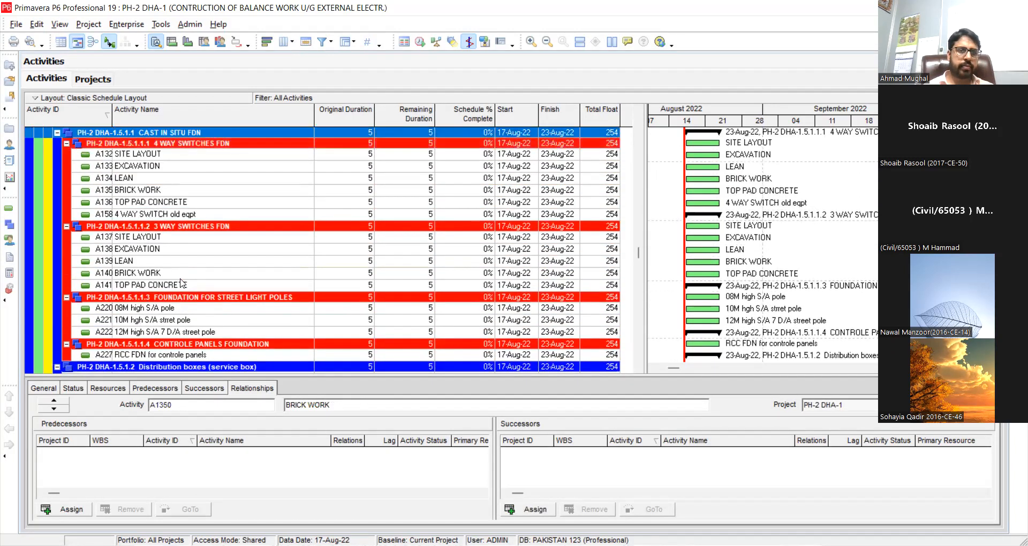
pyautogui.press('Up')
pyautogui.press('Up')
pyautogui.press('Up')
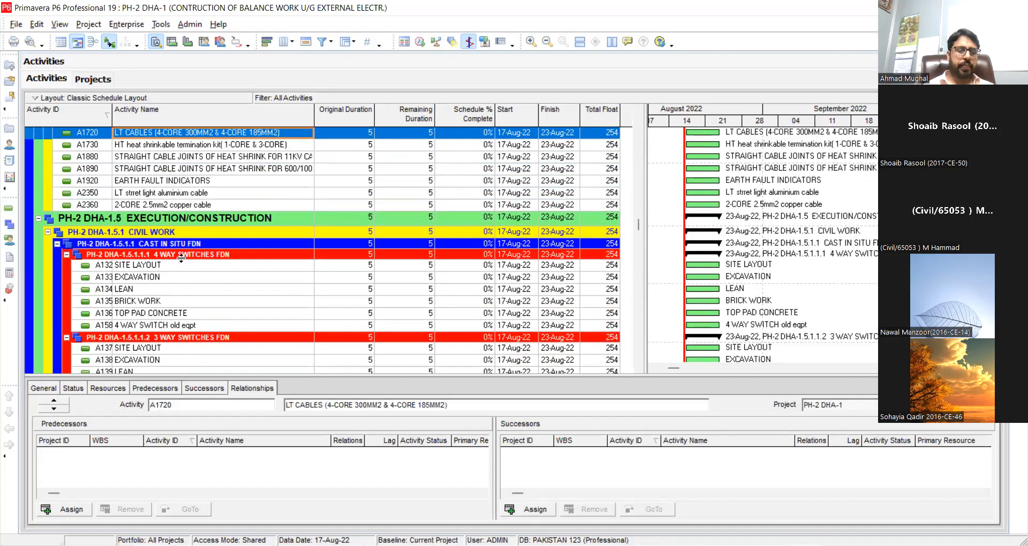
pyautogui.click(173, 265)
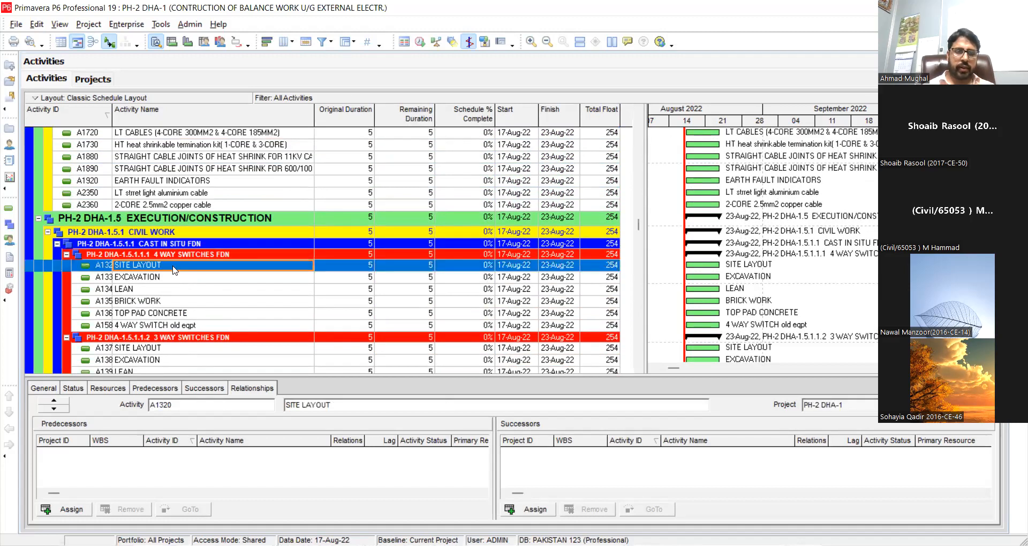
# - Examine the activities above the 4 Way Switches foundation and check the successors of its Site Layout activity A1320
pyautogui.press('Up')
pyautogui.press('Up')
pyautogui.press('Up')
pyautogui.press('Up')
pyautogui.press('Up')
pyautogui.press('Up')
pyautogui.press('Up')
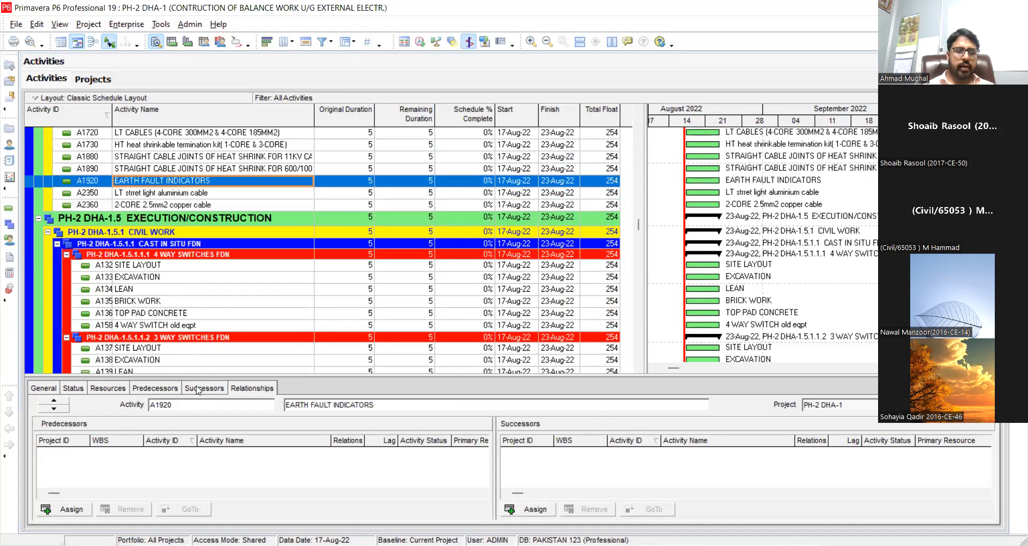
pyautogui.click(198, 389)
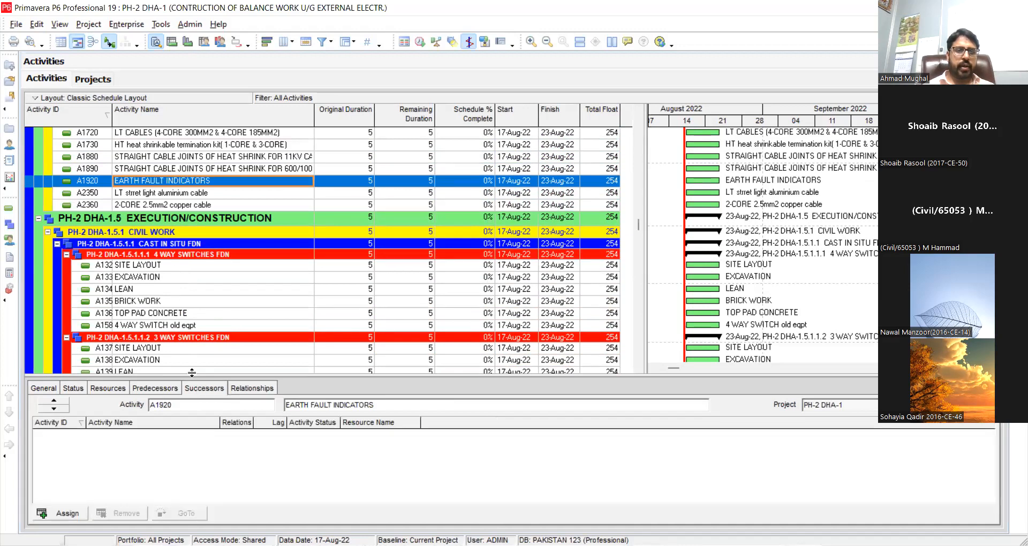
pyautogui.click(169, 269)
pyautogui.press('Up')
pyautogui.press('Up')
pyautogui.press('Up')
pyautogui.press('Up')
pyautogui.press('Up')
pyautogui.press('Up')
pyautogui.press('Up')
pyautogui.press('Up')
pyautogui.press('Up')
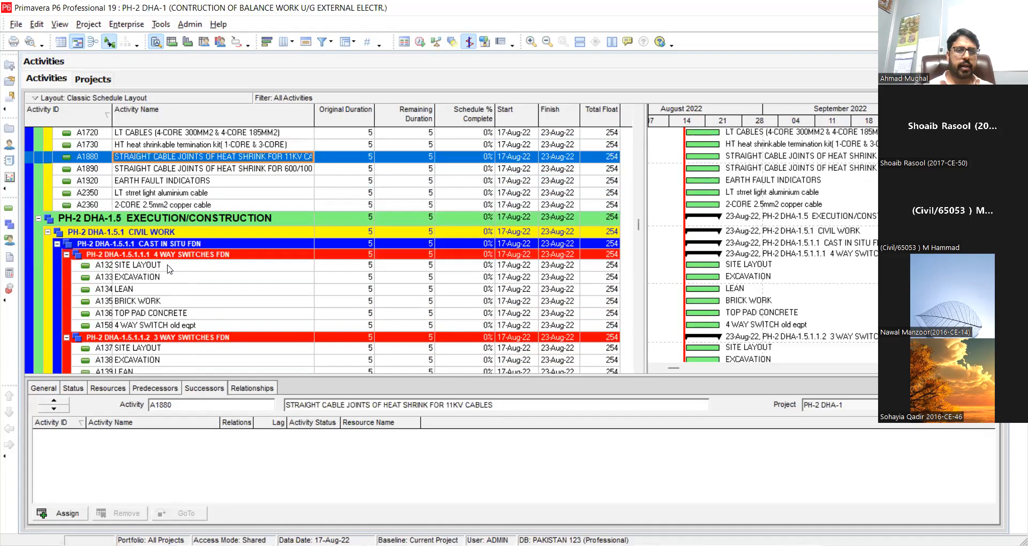
pyautogui.click(169, 269)
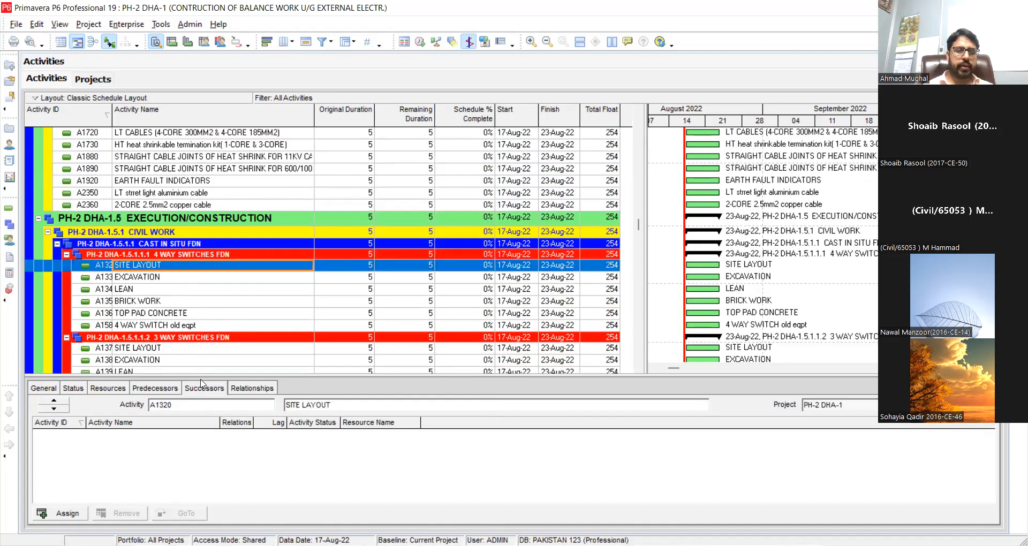
# - Show the relationships of Site Layout A1320 and examine the list of activities offered for predecessor assignment without assigning any
pyautogui.click(254, 388)
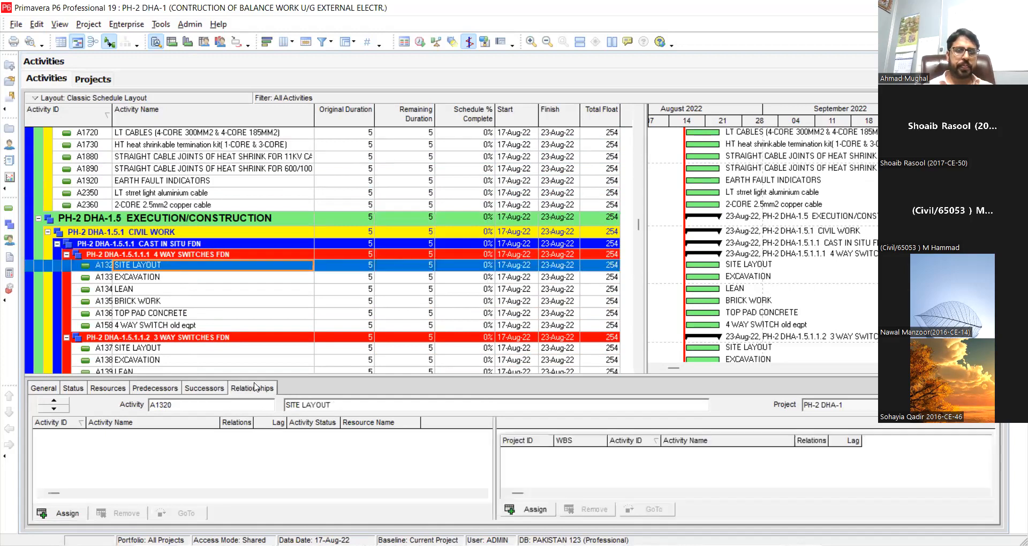
pyautogui.click(72, 510)
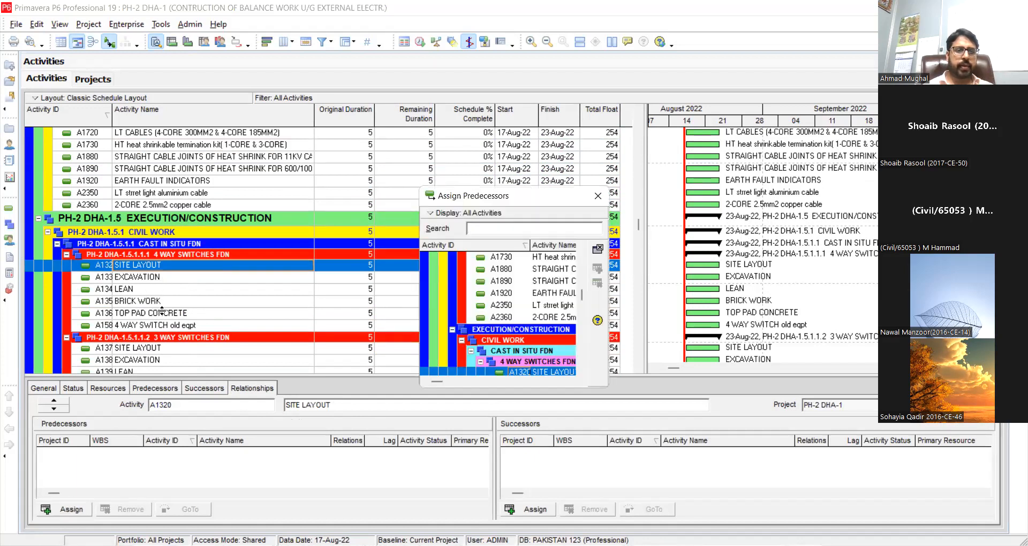
pyautogui.click(163, 316)
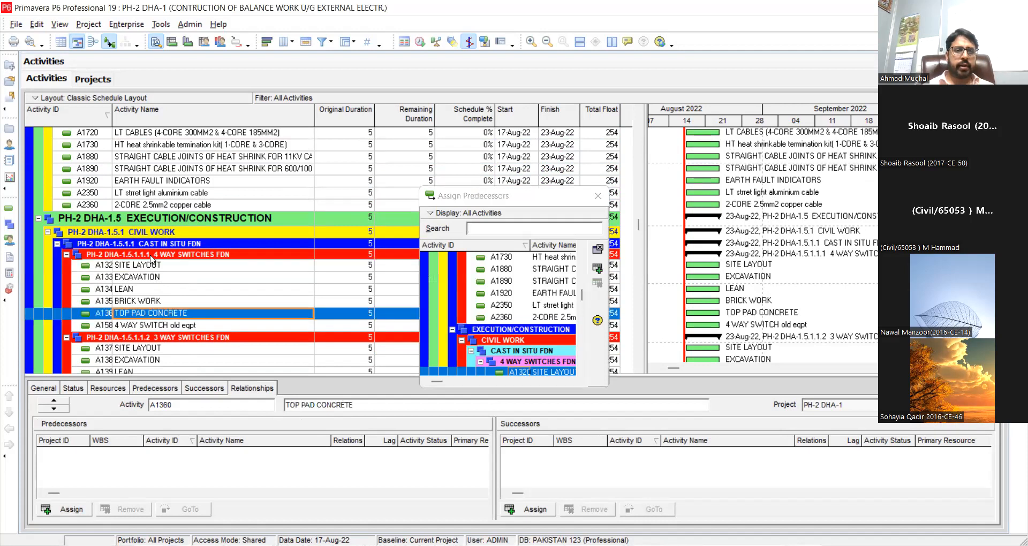
pyautogui.click(148, 266)
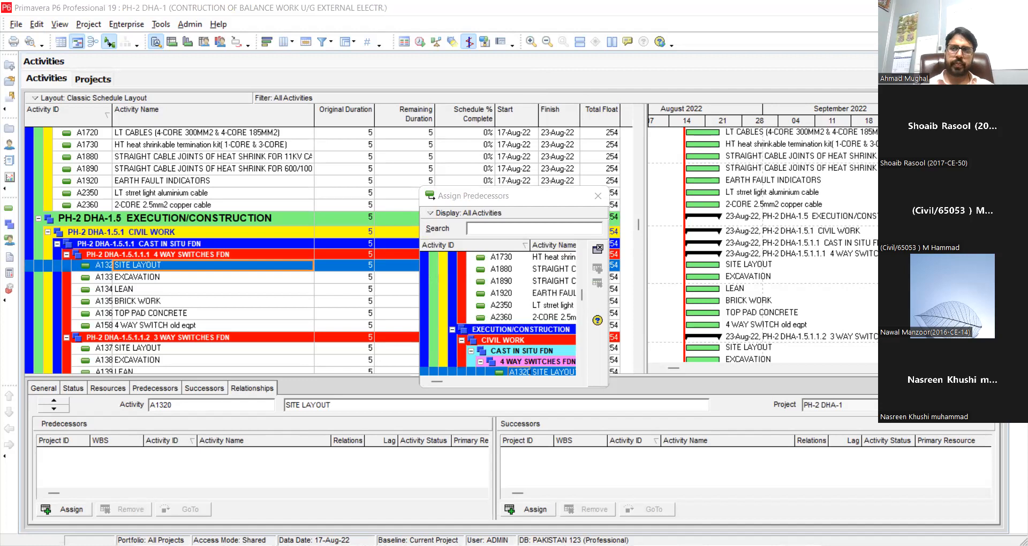
pyautogui.press('Escape')
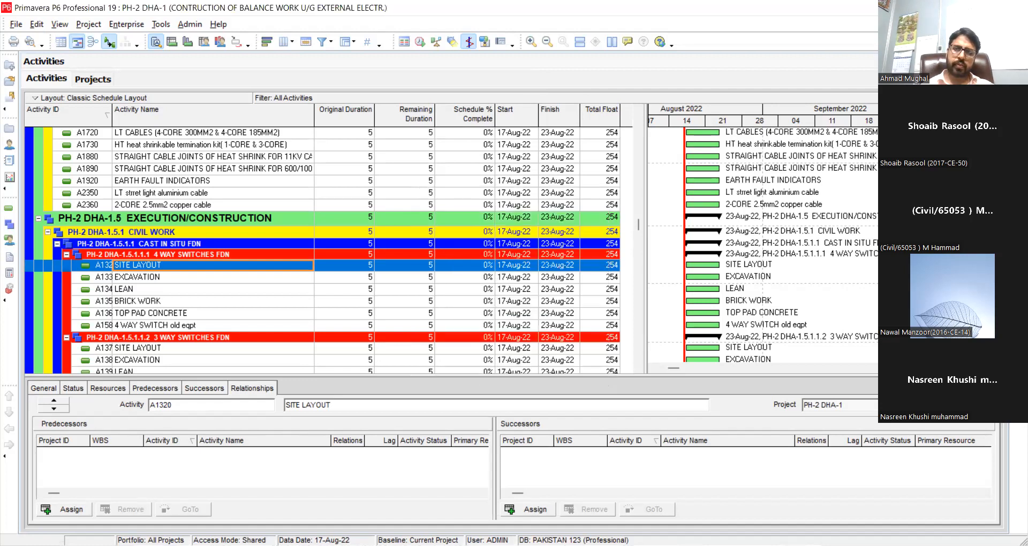
pyautogui.click(71, 509)
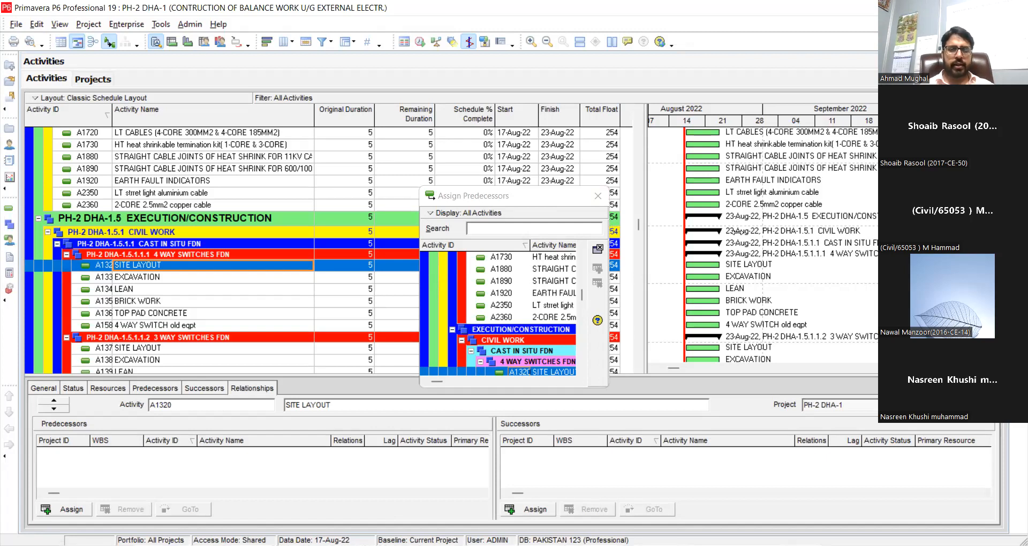
pyautogui.moveTo(737, 231); pyautogui.dragTo(735, 231)
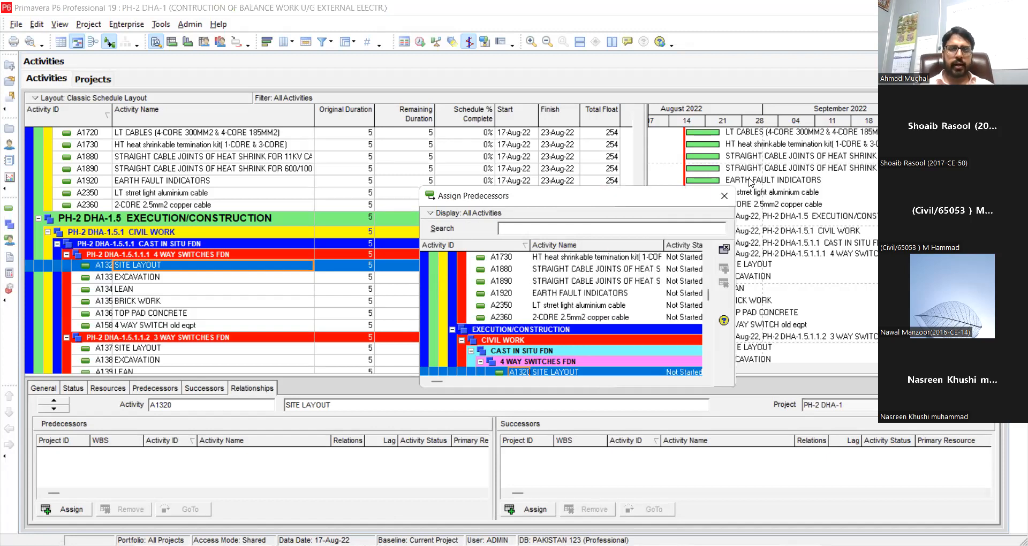
pyautogui.click(724, 196)
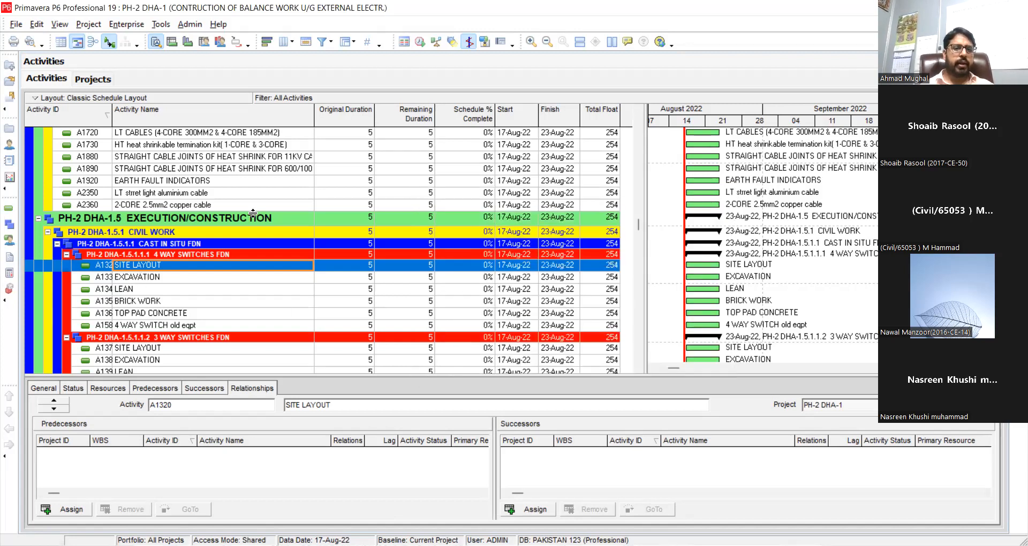
# - Link Site Layout A1320 to Excavation A1330 in the 4 Way Switches foundation WBS
pyautogui.keyDown('ctrl'); pyautogui.click(168, 278); pyautogui.keyUp('ctrl')
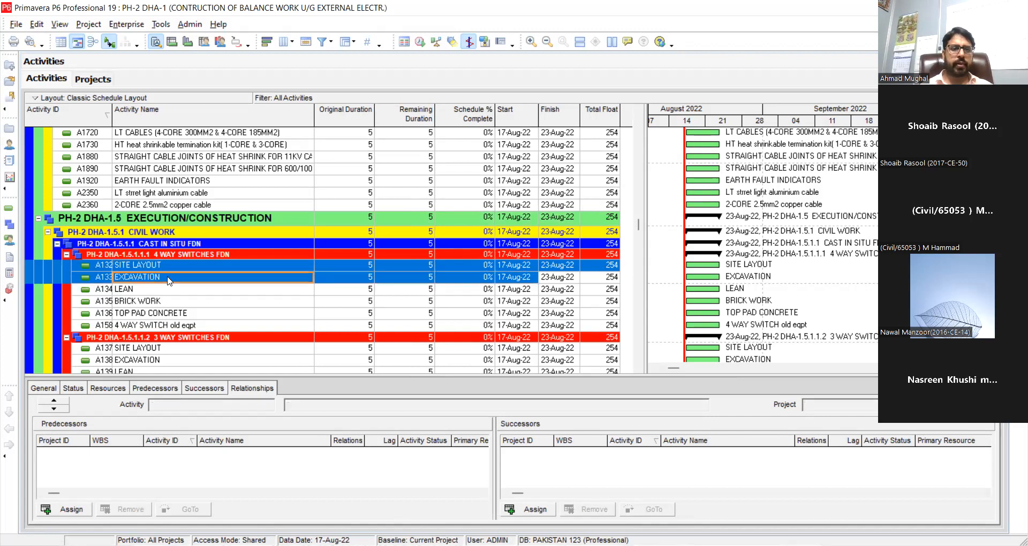
pyautogui.rightClick(168, 277)
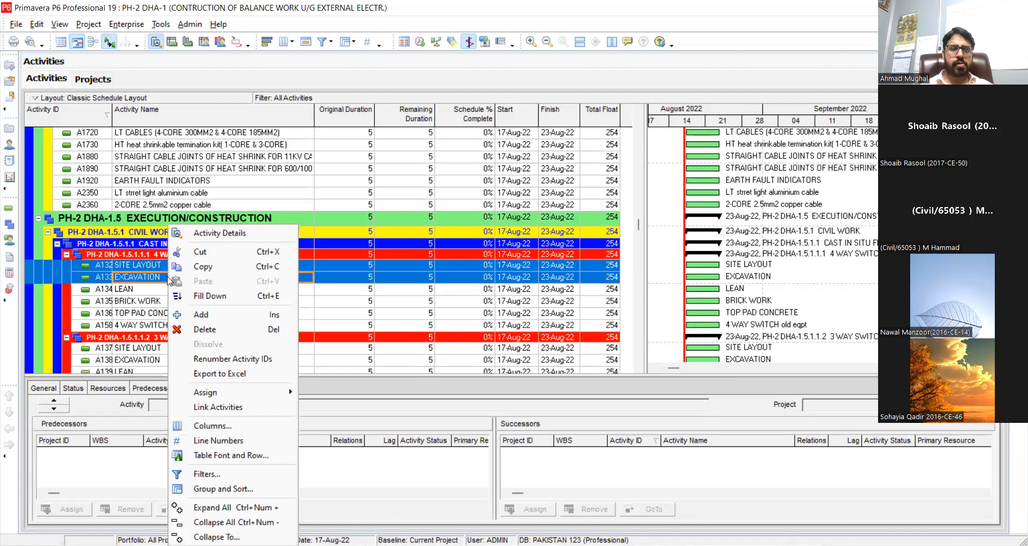
pyautogui.click(211, 407)
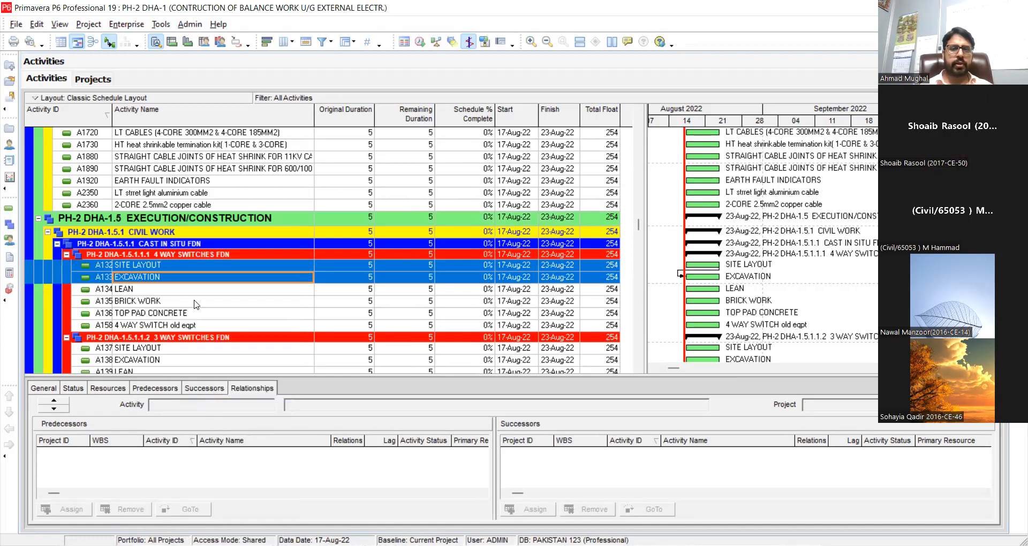
# - Link Excavation A1330 to Lean A1340 in the 4 Way Switches foundation WBS
pyautogui.click(176, 281)
pyautogui.keyDown('ctrl'); pyautogui.click(163, 289); pyautogui.keyUp('ctrl')
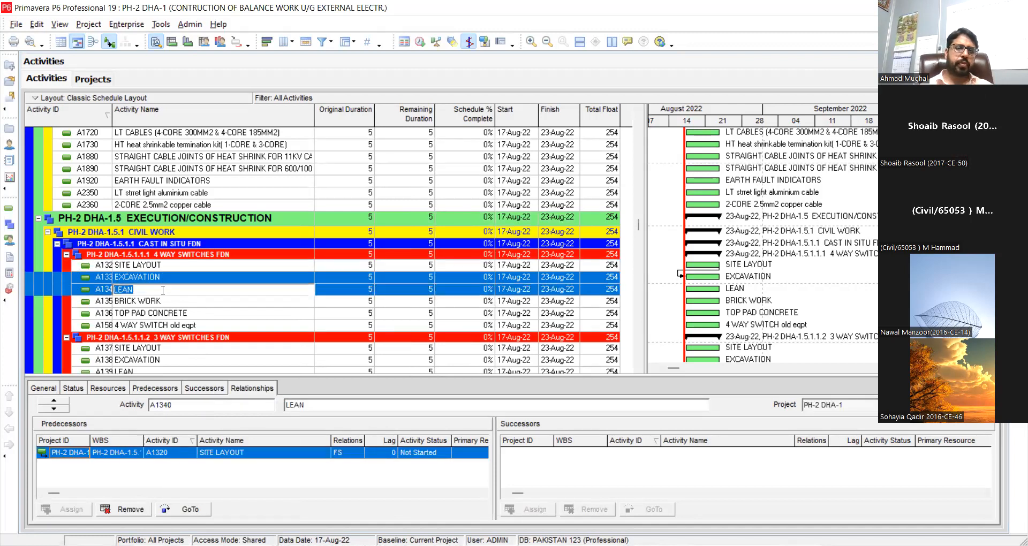
pyautogui.click(164, 290)
pyautogui.rightClick(162, 294)
pyautogui.click(155, 279)
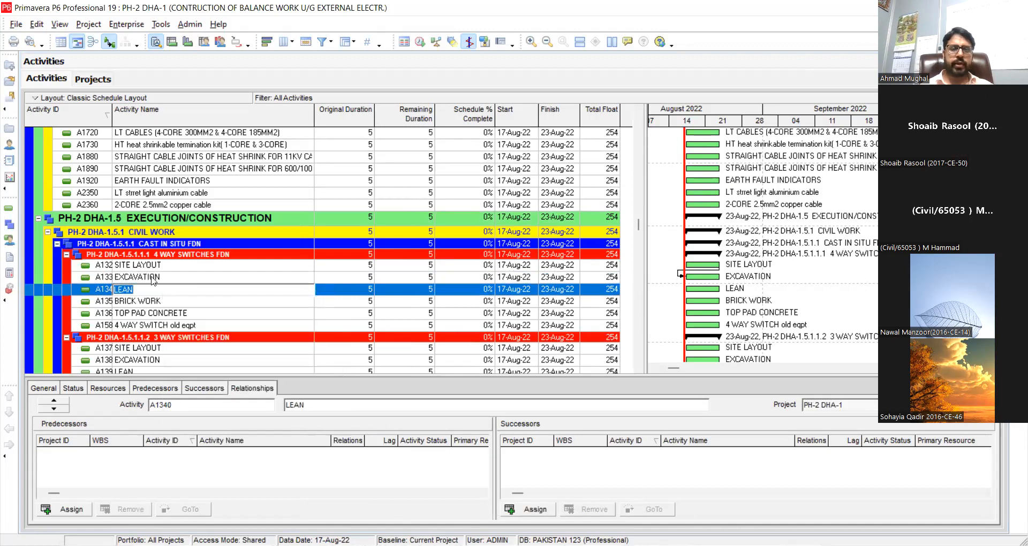
pyautogui.click(154, 278)
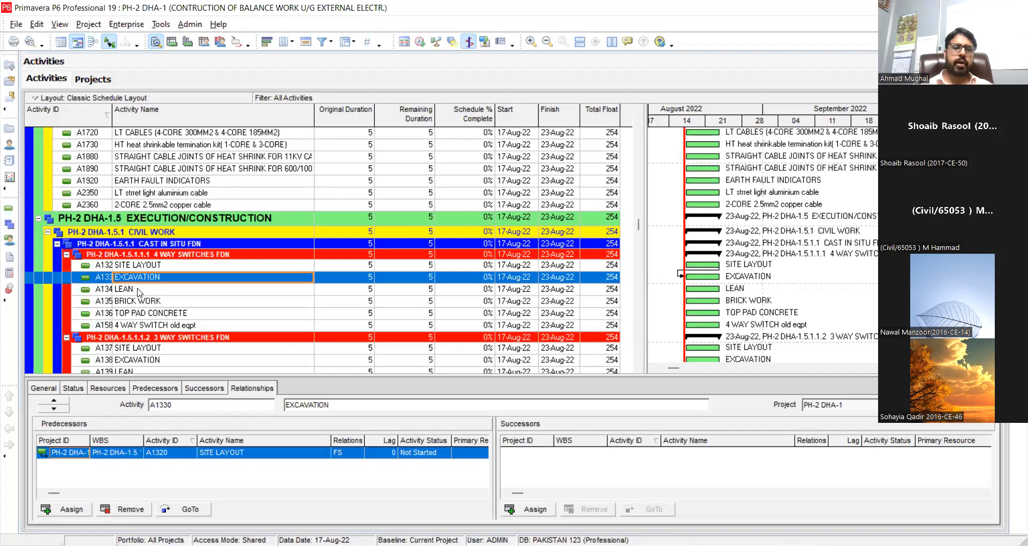
pyautogui.keyDown('shift'); pyautogui.click(138, 291); pyautogui.keyUp('shift')
pyautogui.rightClick(138, 291)
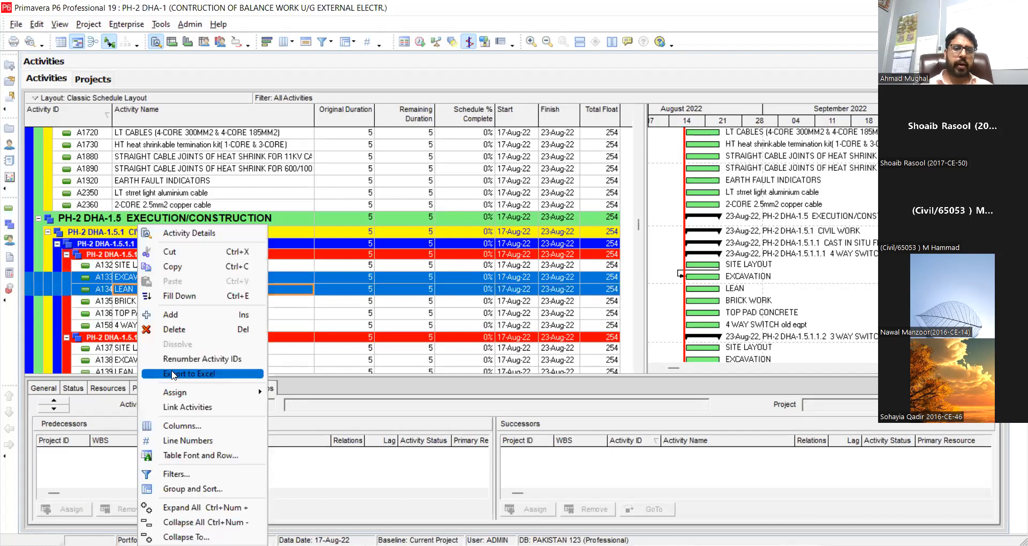
pyautogui.click(176, 406)
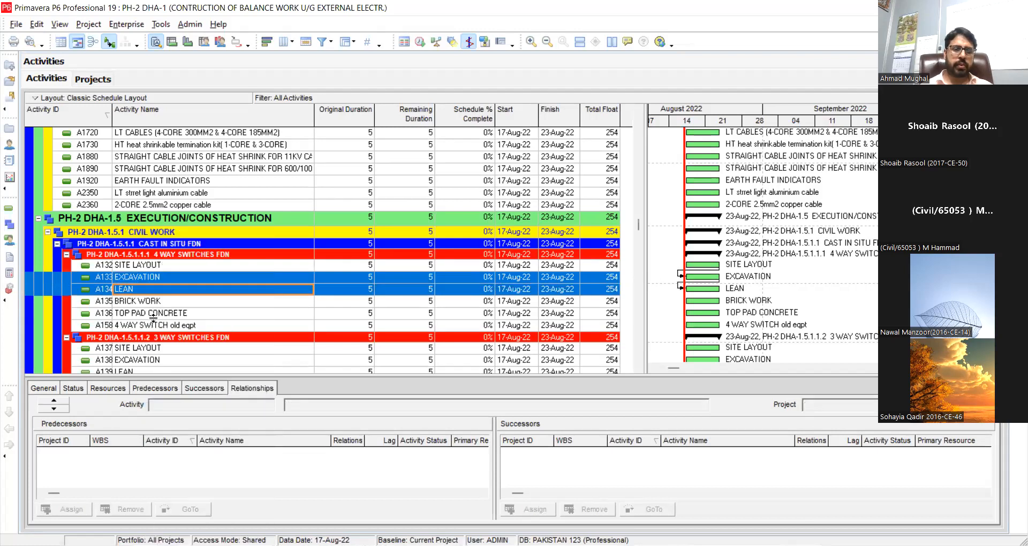
# - Check the relationships of Lean A1340 and Brick Work A1350, and schedule the project with data date 17-Aug-22
pyautogui.click(159, 290)
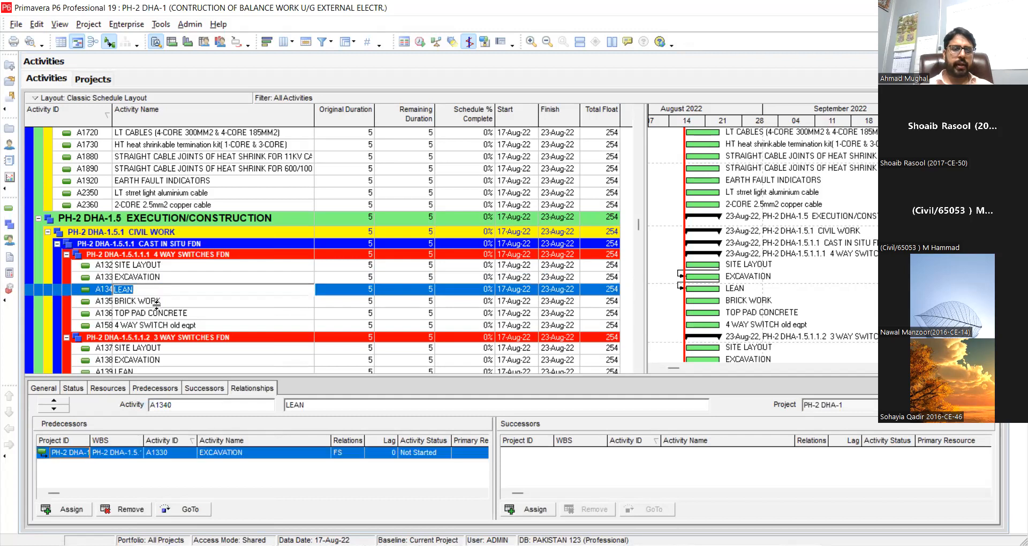
pyautogui.click(158, 303)
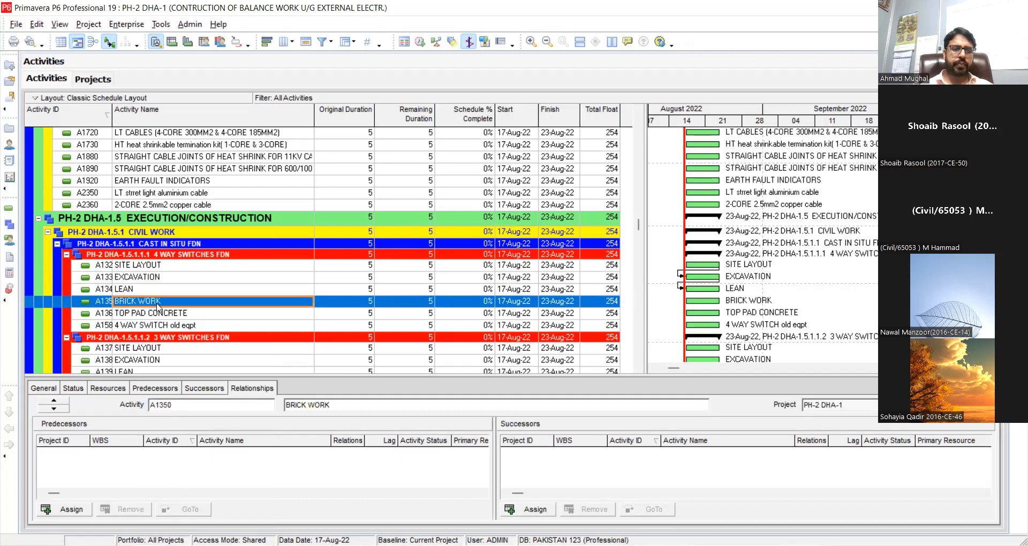
pyautogui.click(153, 289)
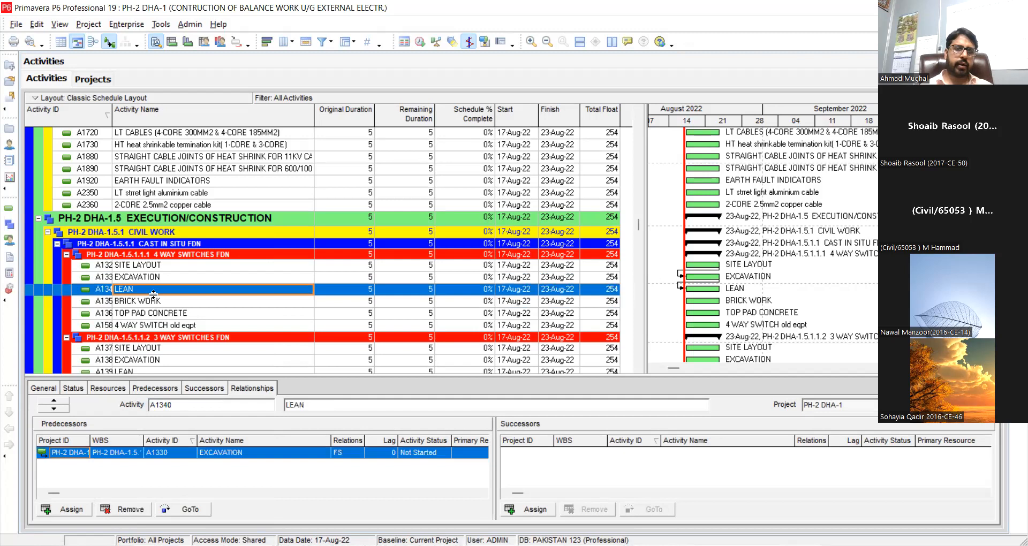
pyautogui.click(153, 305)
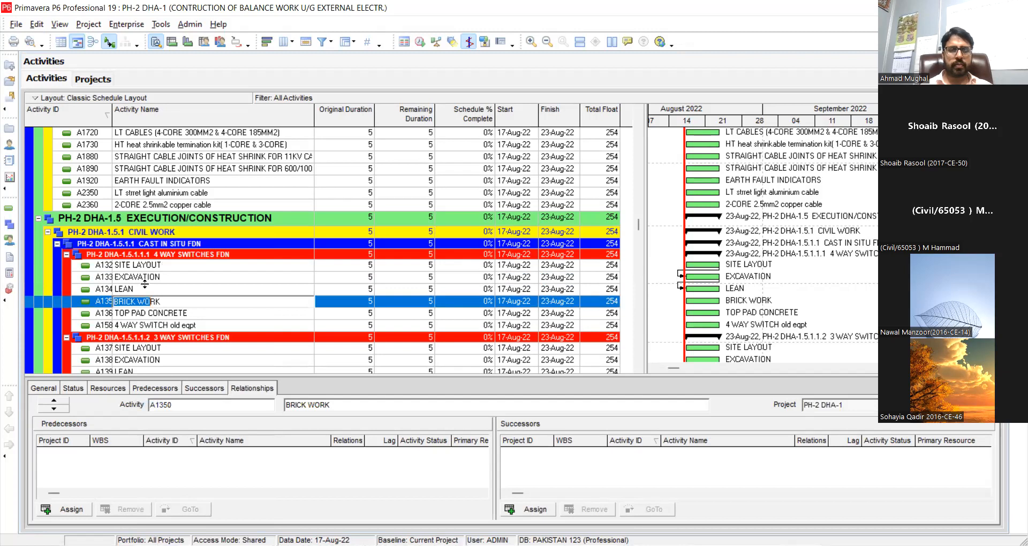
pyautogui.click(142, 290)
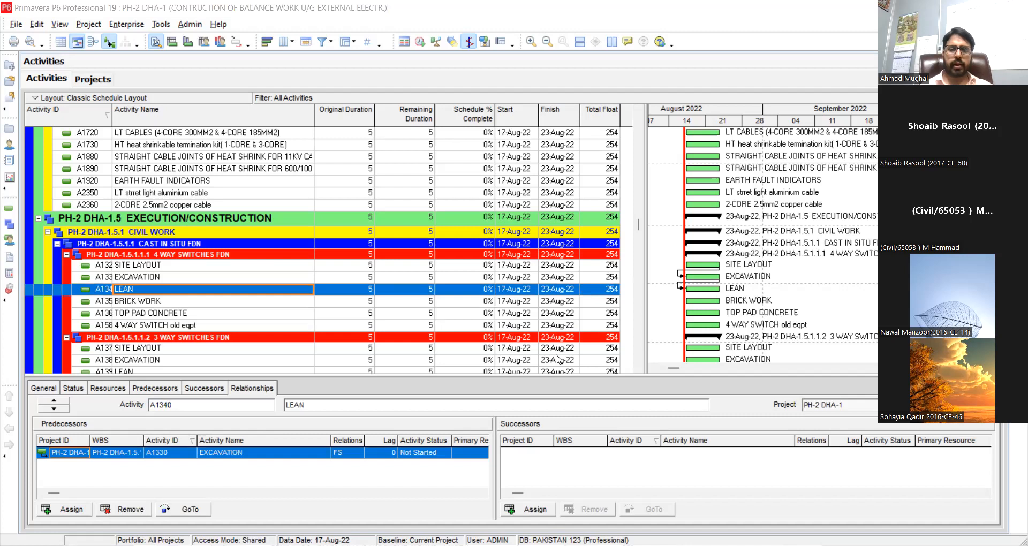
pyautogui.click(421, 42)
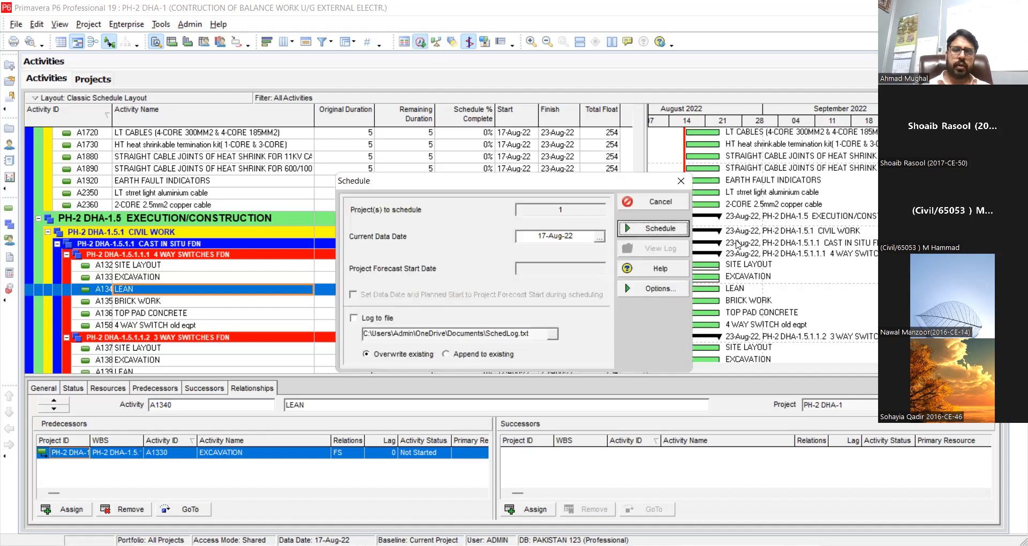
pyautogui.click(661, 229)
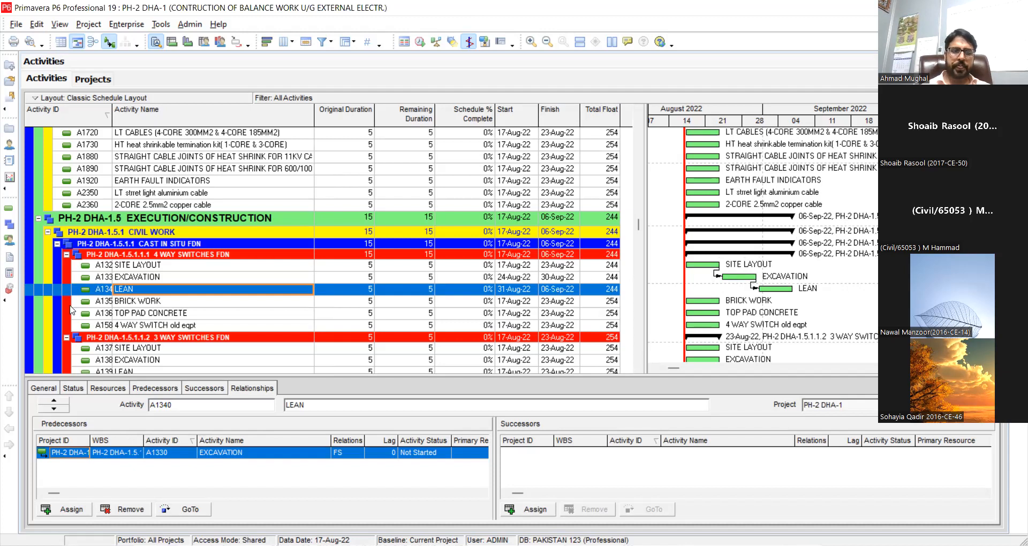
# - Link the activities from Lean A1340 through Brick Work and Top Pad Concrete to 4 Way Switch old eqpt in sequence, and reschedule the project
pyautogui.keyDown('shift'); pyautogui.click(166, 326); pyautogui.keyUp('shift')
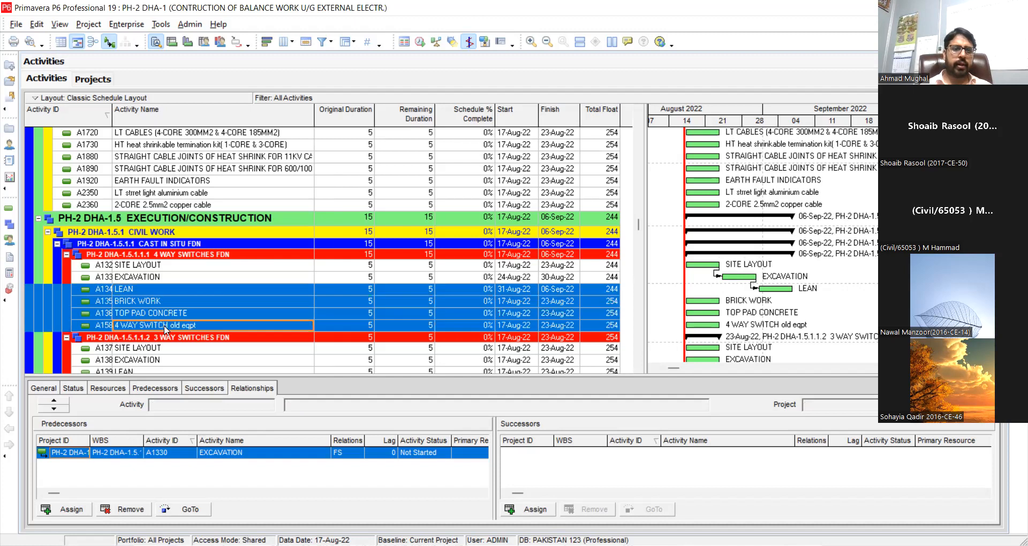
pyautogui.rightClick(166, 327)
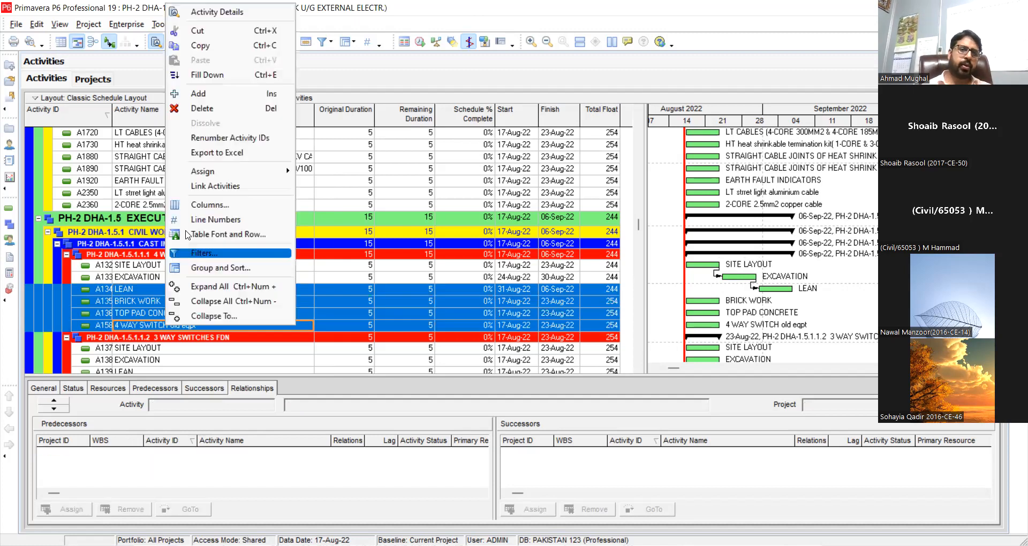
pyautogui.click(213, 186)
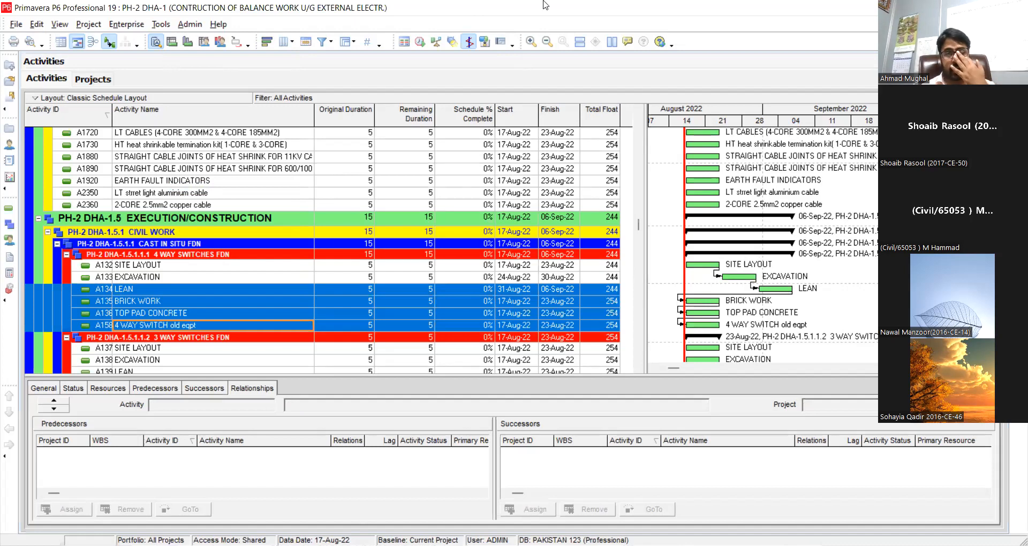
pyautogui.click(420, 42)
pyautogui.click(637, 231)
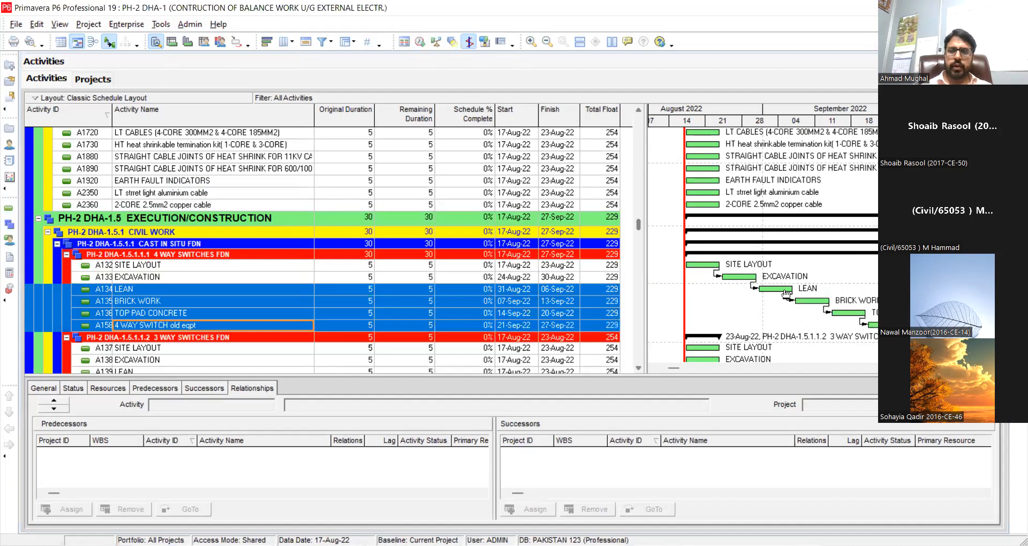
# - Review the start dates and relationships of the 4 Way Switches activities from Site Layout A1320 down to Lean
pyautogui.click(516, 266)
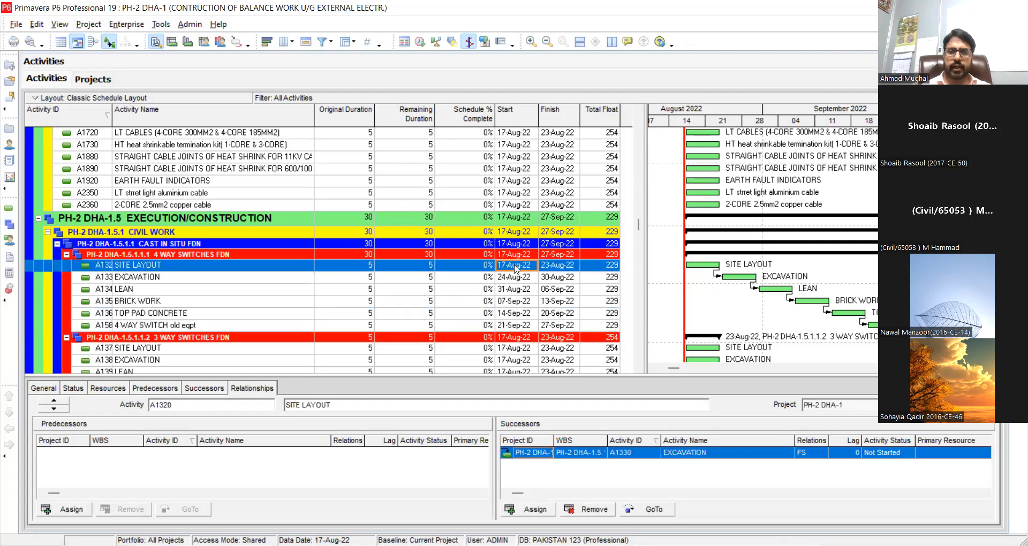
pyautogui.press('Down')
pyautogui.press('Down')
pyautogui.press('Up')
pyautogui.press('Up')
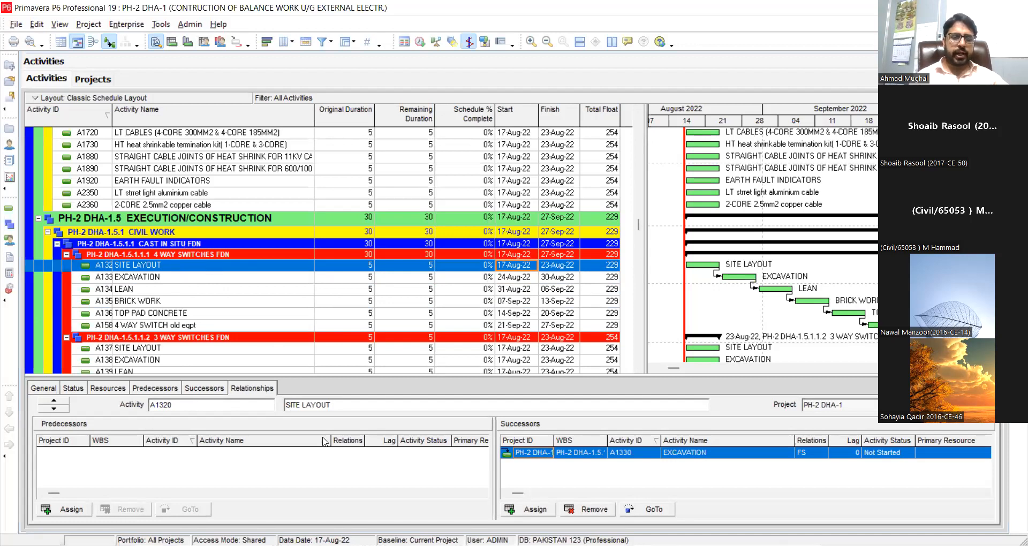
# - Examine the relationship types available for Excavation A1330's predecessor Site Layout, keeping it as FS
pyautogui.click(170, 280)
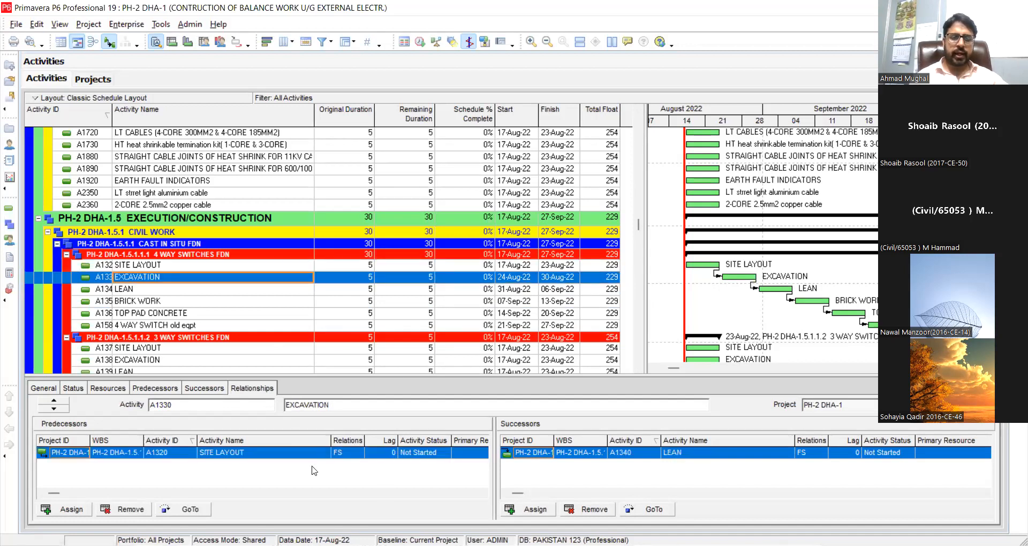
pyautogui.click(361, 455)
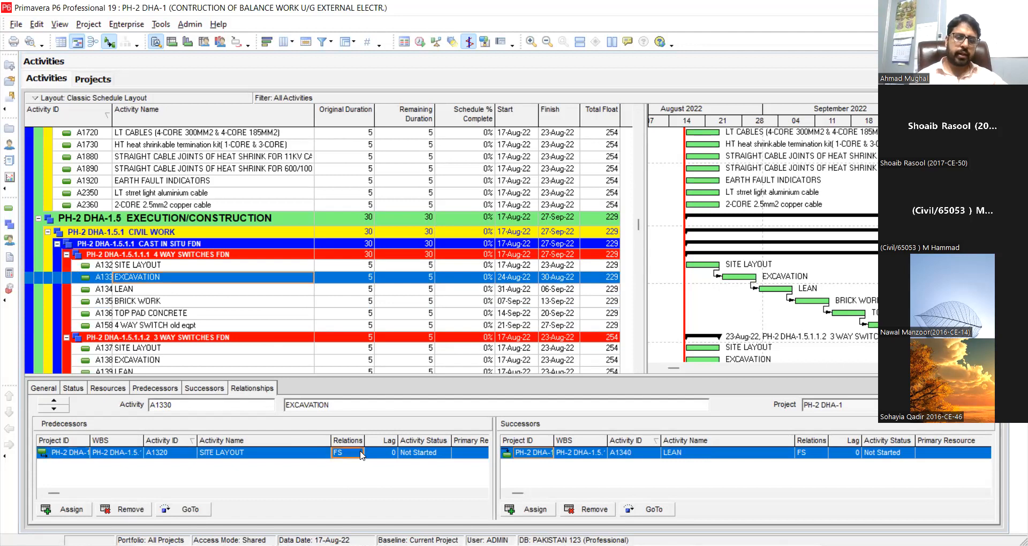
pyautogui.click(361, 455)
pyautogui.click(357, 454)
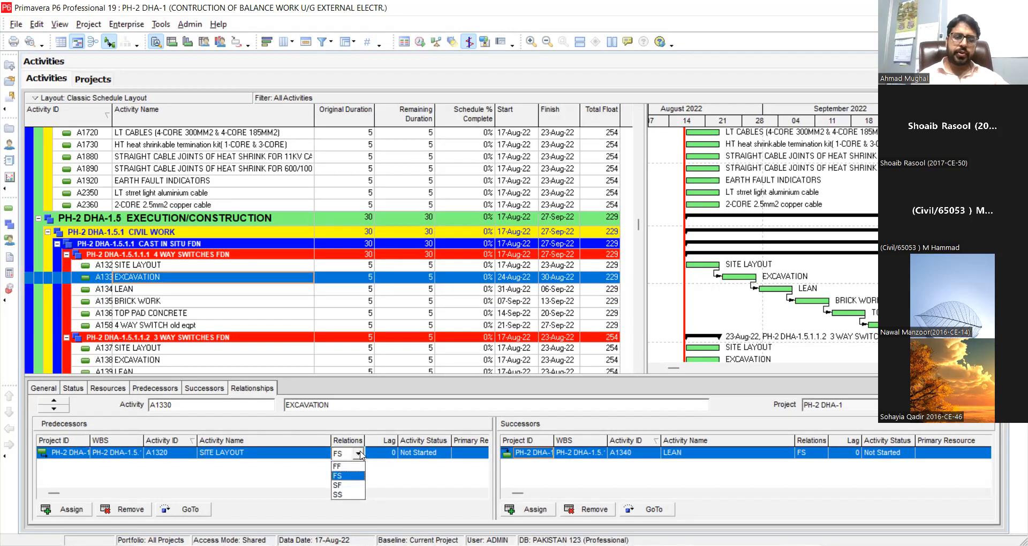
pyautogui.click(343, 476)
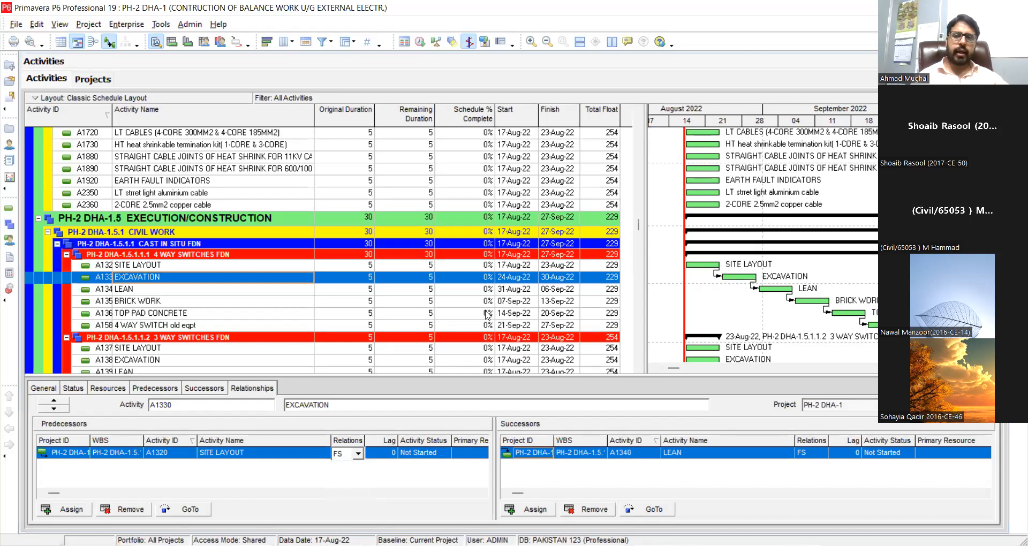
pyautogui.click(359, 451)
pyautogui.click(357, 453)
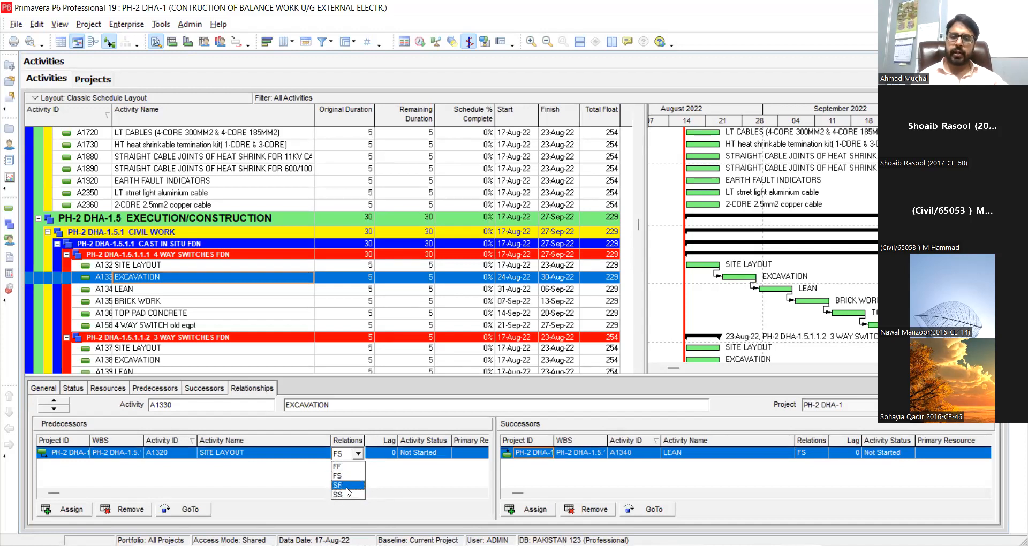
pyautogui.click(360, 454)
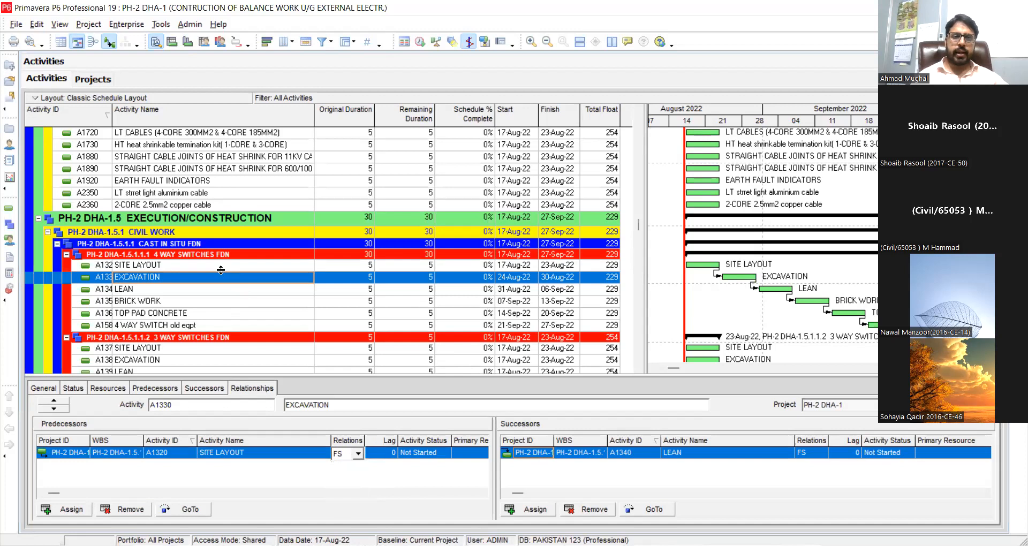
# - Change the link from Site Layout A1320 to Excavation A1330 to SS with a lag of 2, and reschedule the project
pyautogui.click(191, 266)
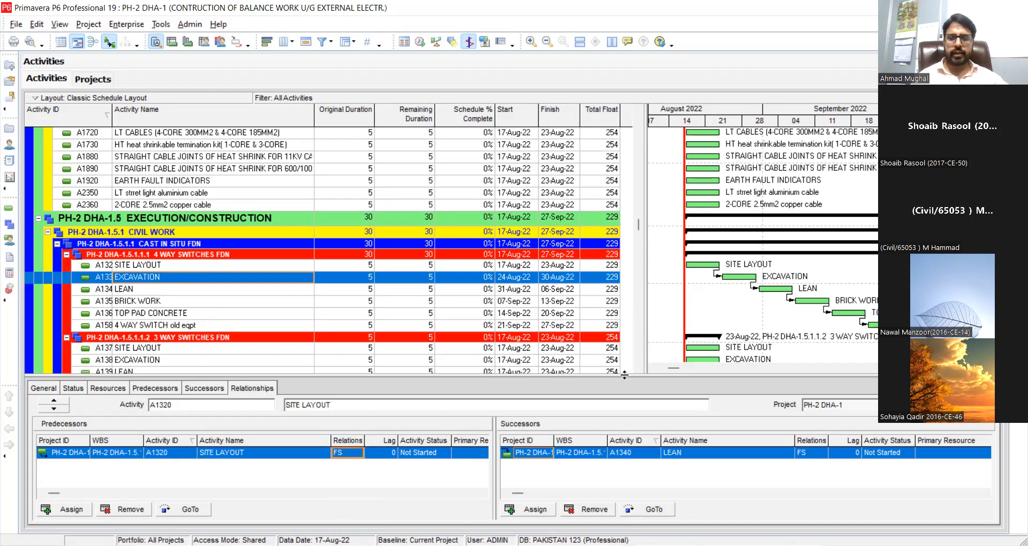
pyautogui.click(827, 455)
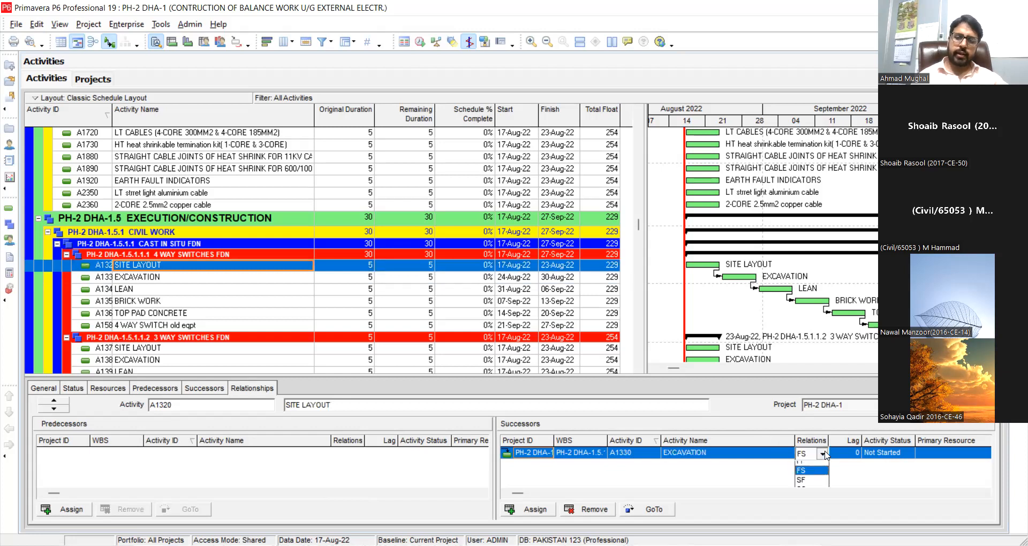
pyautogui.click(814, 495)
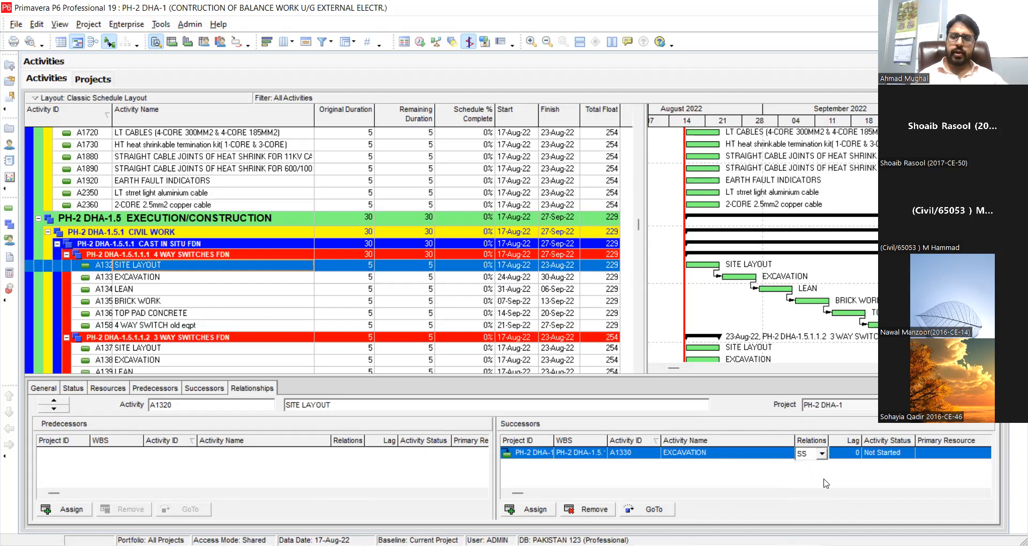
pyautogui.click(847, 455)
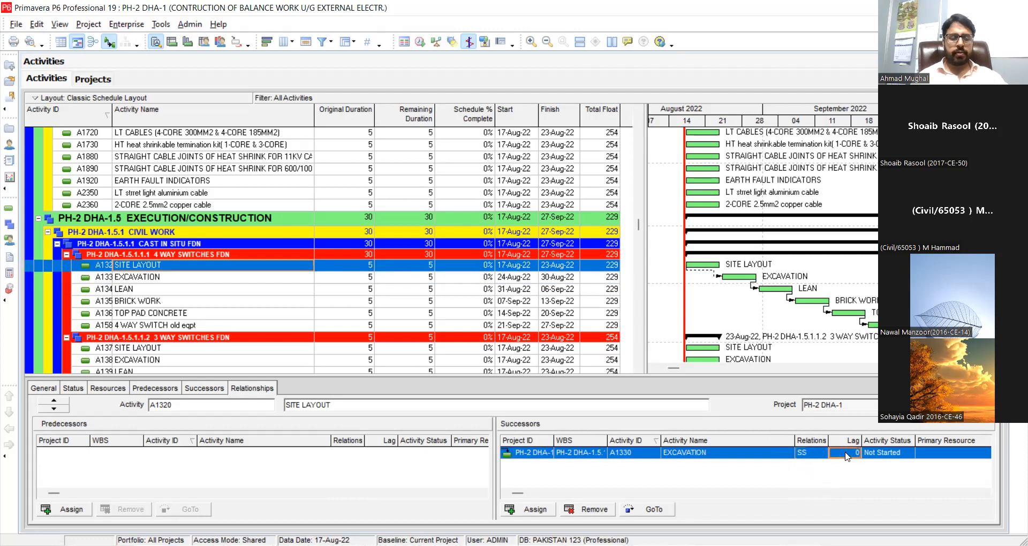
pyautogui.write('1')
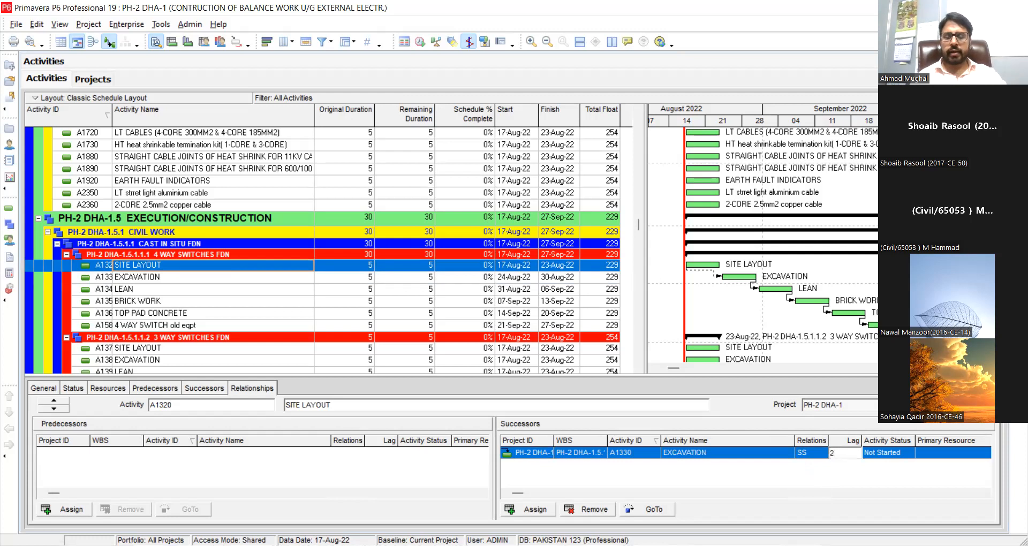
pyautogui.press('Return')
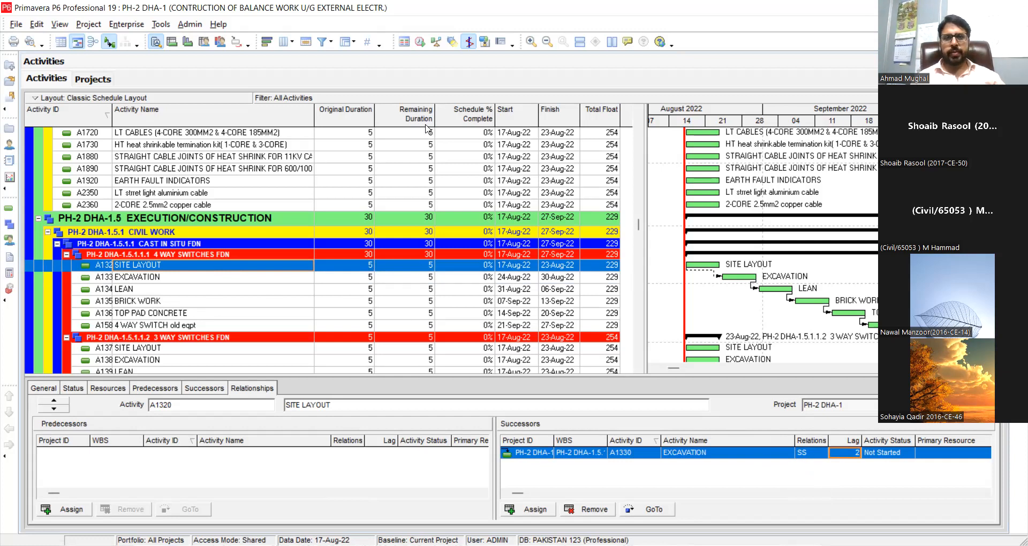
pyautogui.click(420, 43)
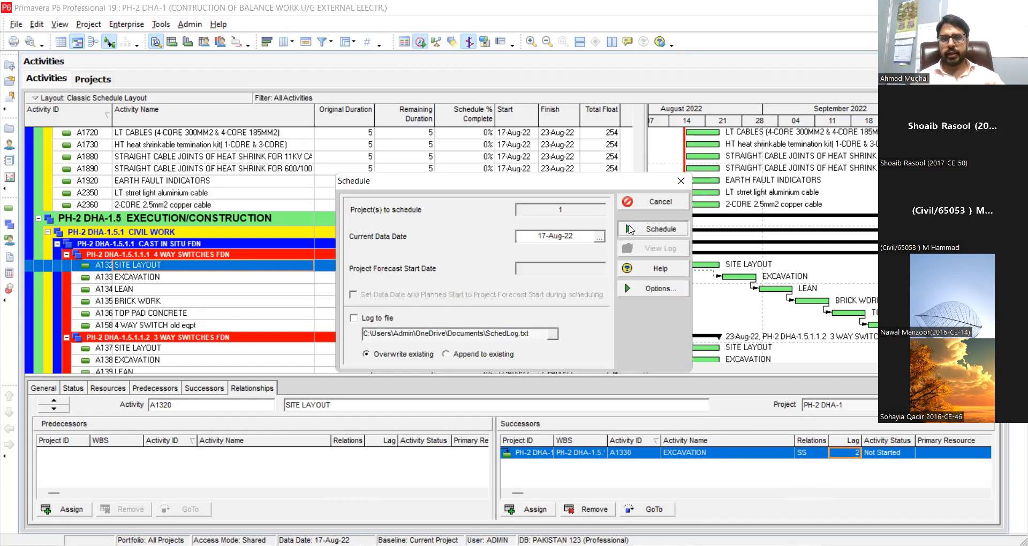
pyautogui.click(630, 229)
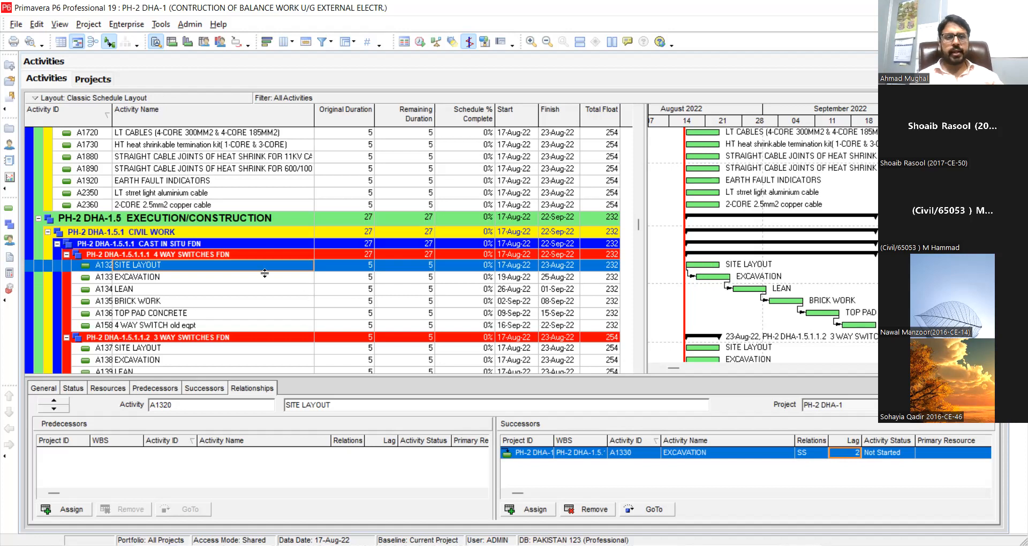
# - Change the link from Excavation A1330 to Lean A1340 to SS with a lag of 3, and reschedule the project
pyautogui.click(234, 278)
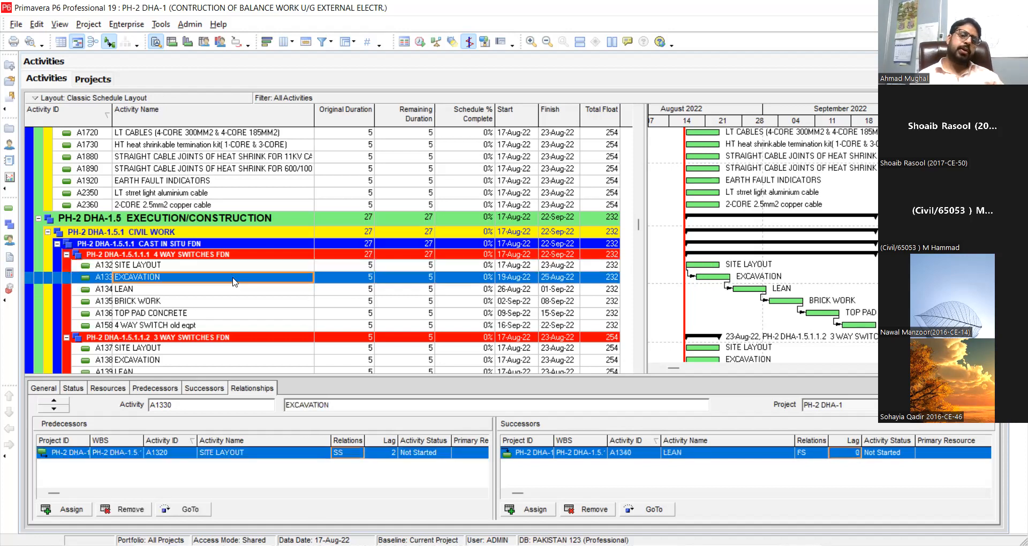
pyautogui.click(824, 453)
pyautogui.click(824, 454)
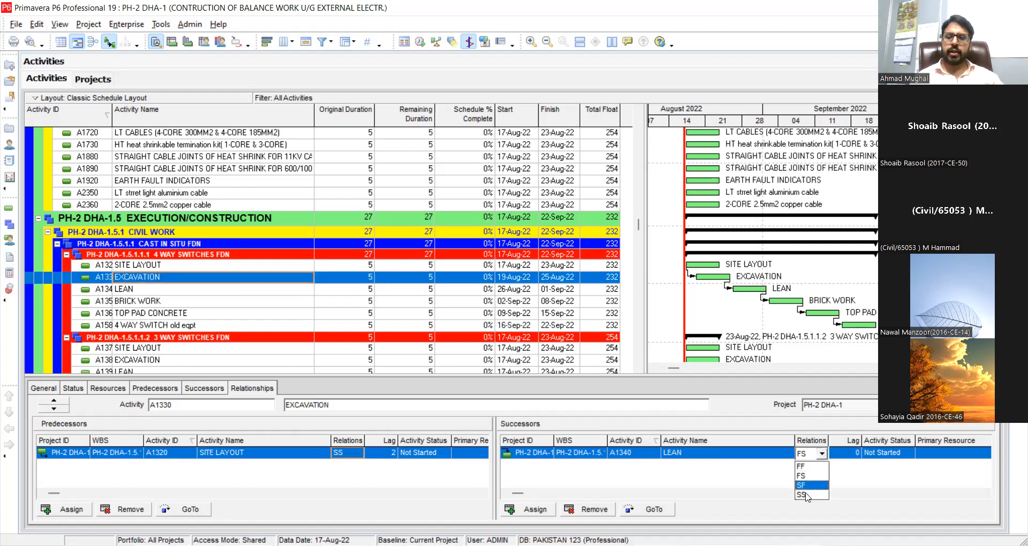
pyautogui.click(802, 494)
pyautogui.click(849, 456)
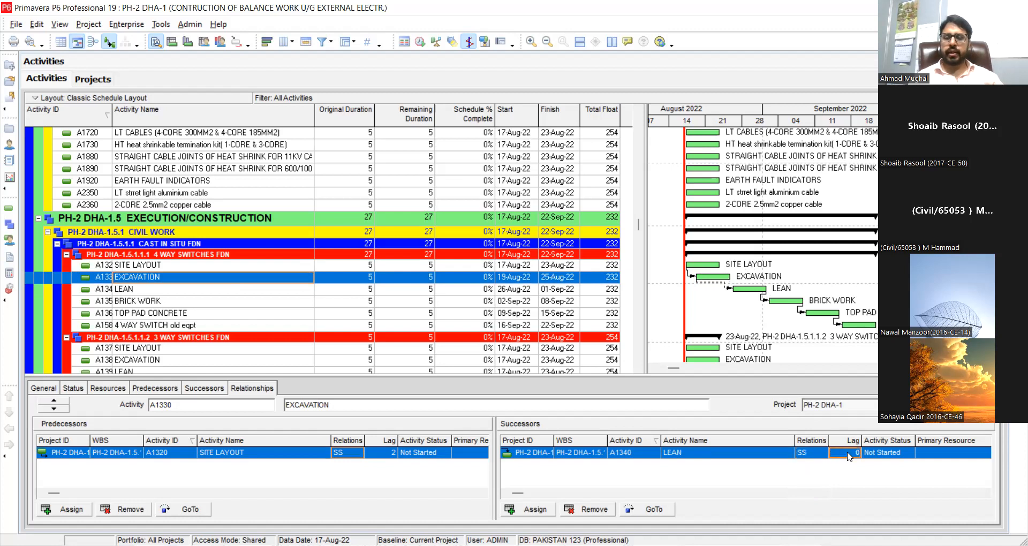
pyautogui.write('3')
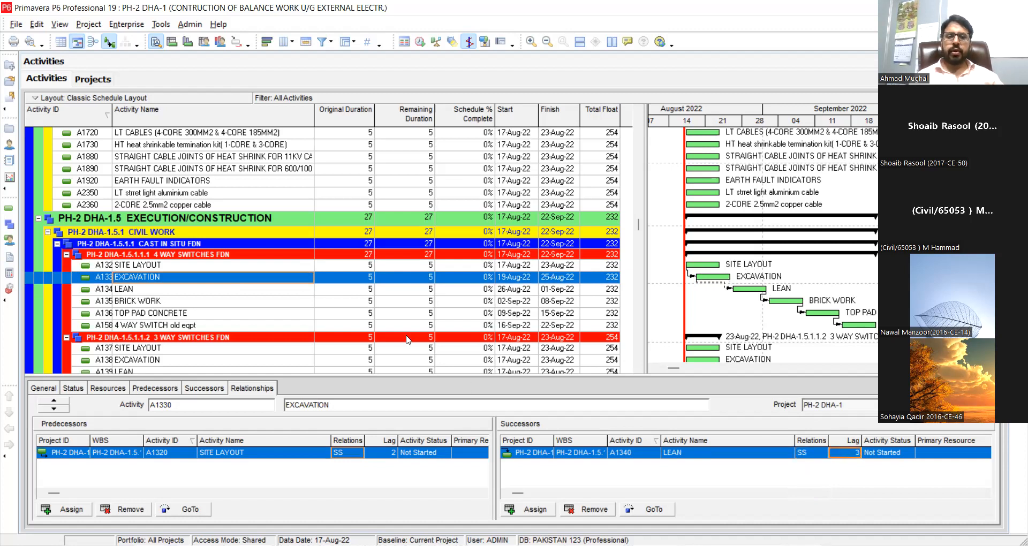
pyautogui.click(421, 43)
pyautogui.click(635, 233)
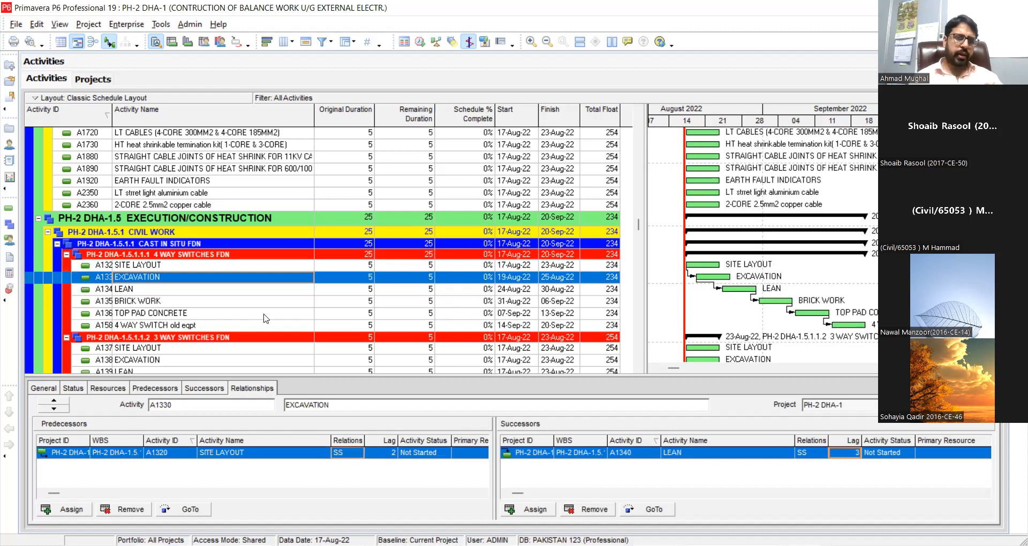
# - Change the link from Brick Work A1350 to Top Pad Concrete A1360 to FF, and reschedule with data date 17-Aug-22
pyautogui.click(163, 303)
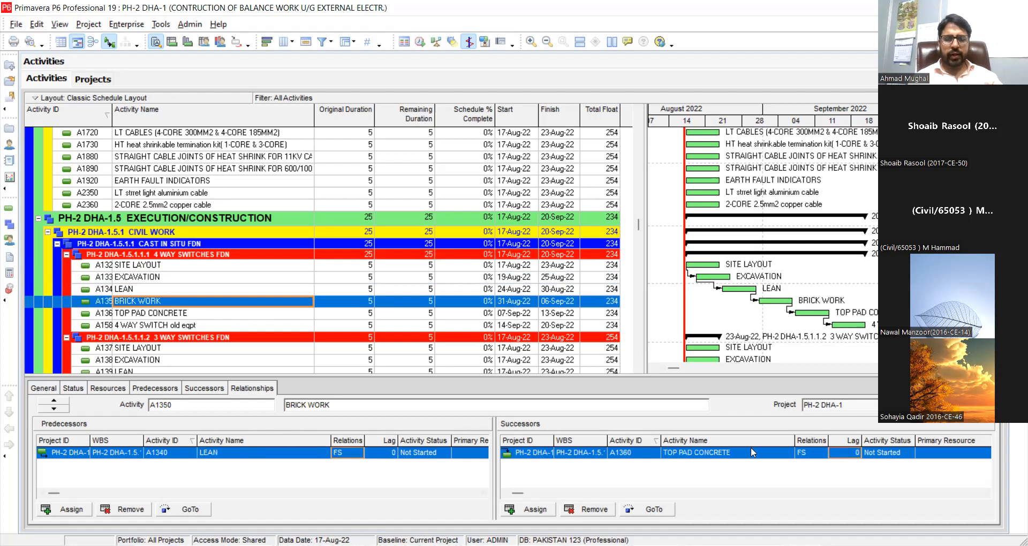
pyautogui.click(824, 453)
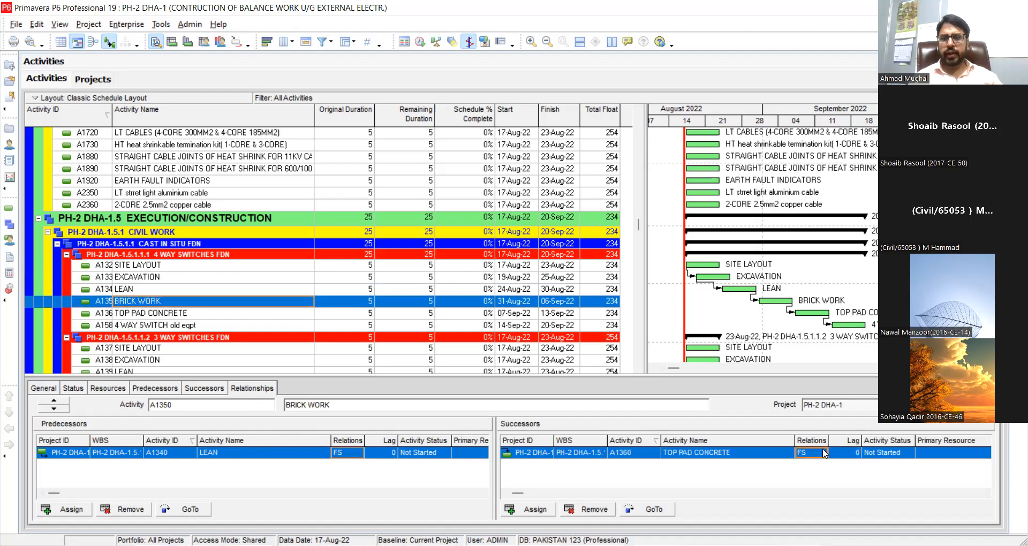
pyautogui.click(824, 453)
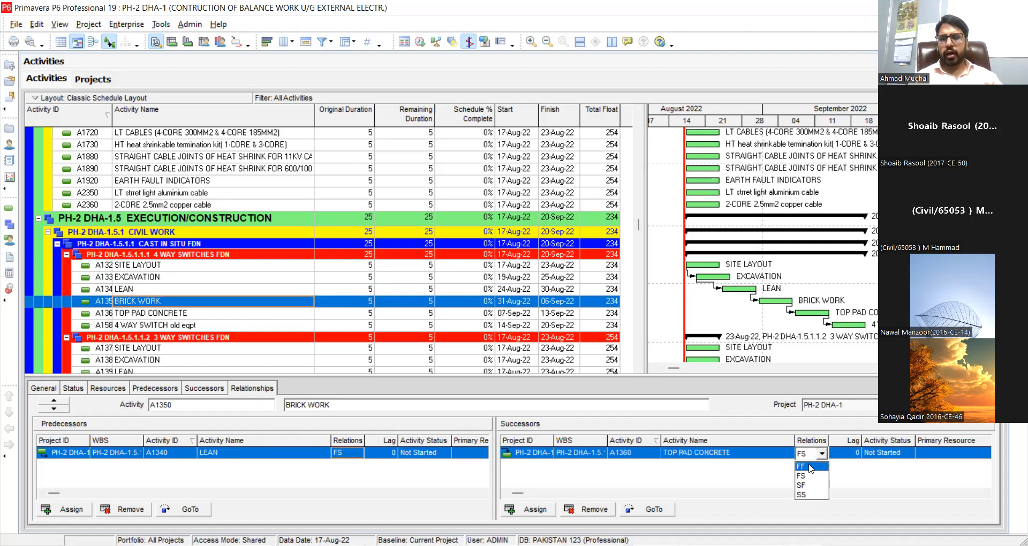
pyautogui.click(810, 467)
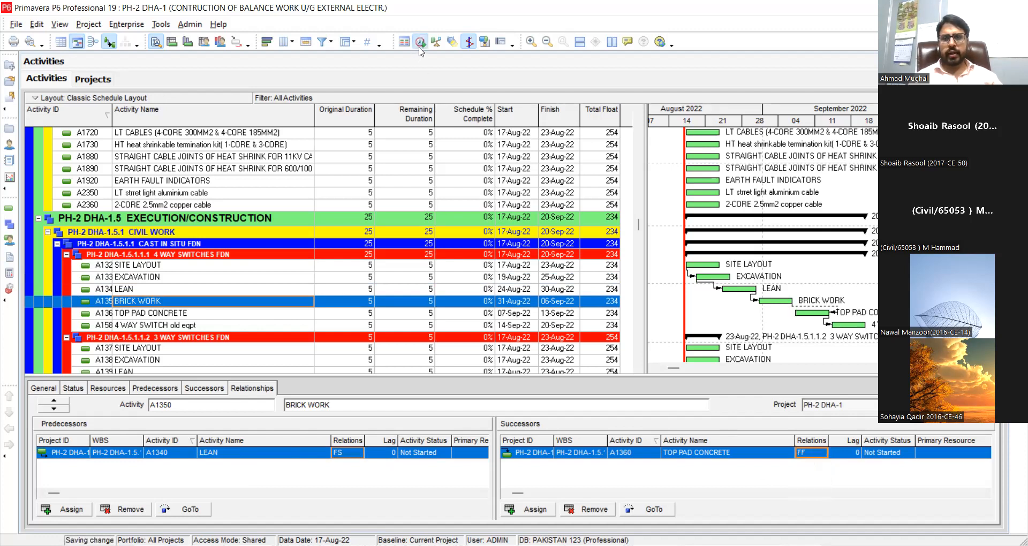
pyautogui.click(420, 42)
pyautogui.click(632, 227)
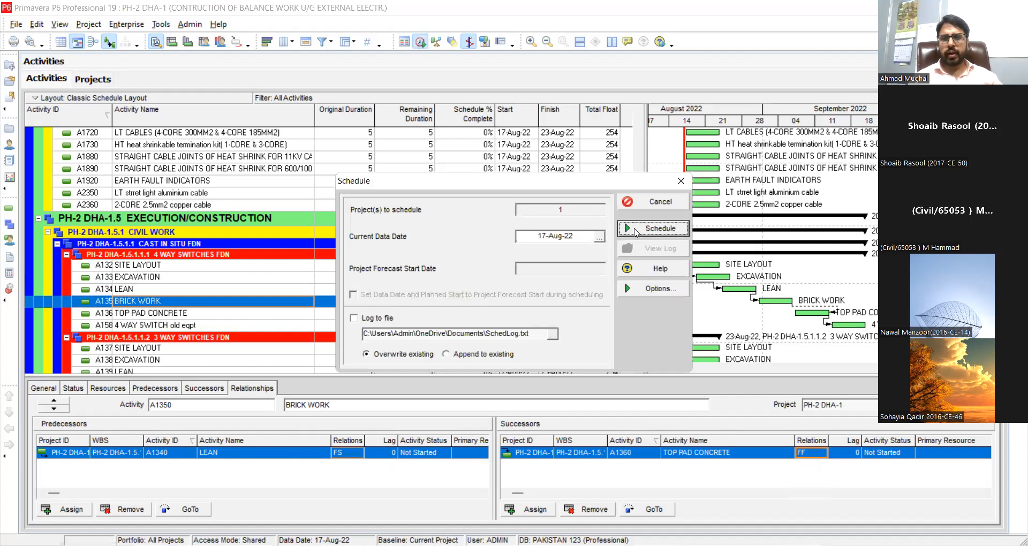
pyautogui.click(635, 230)
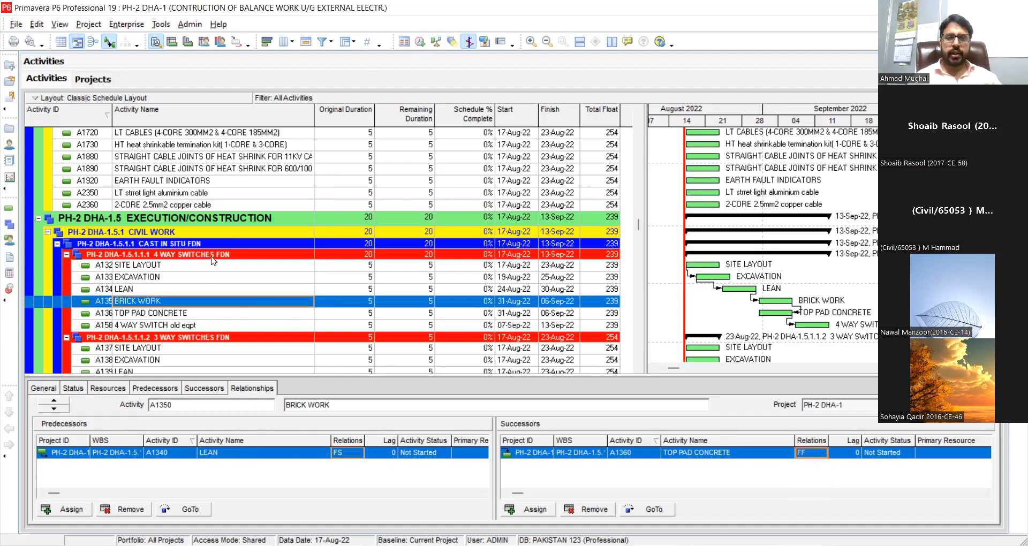
# - Examine the general schedule options, and leave scheduling without changing or running anything
pyautogui.click(421, 42)
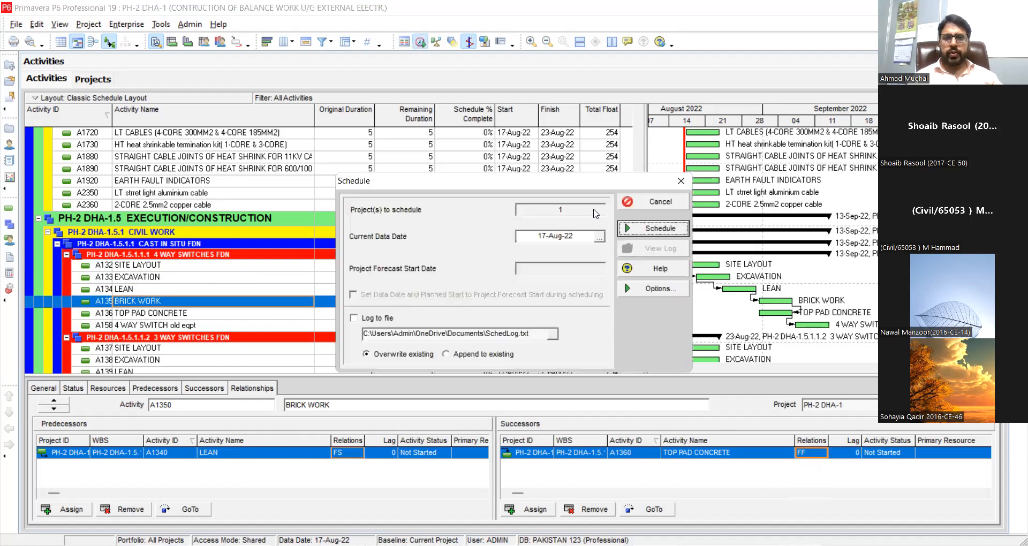
pyautogui.click(649, 290)
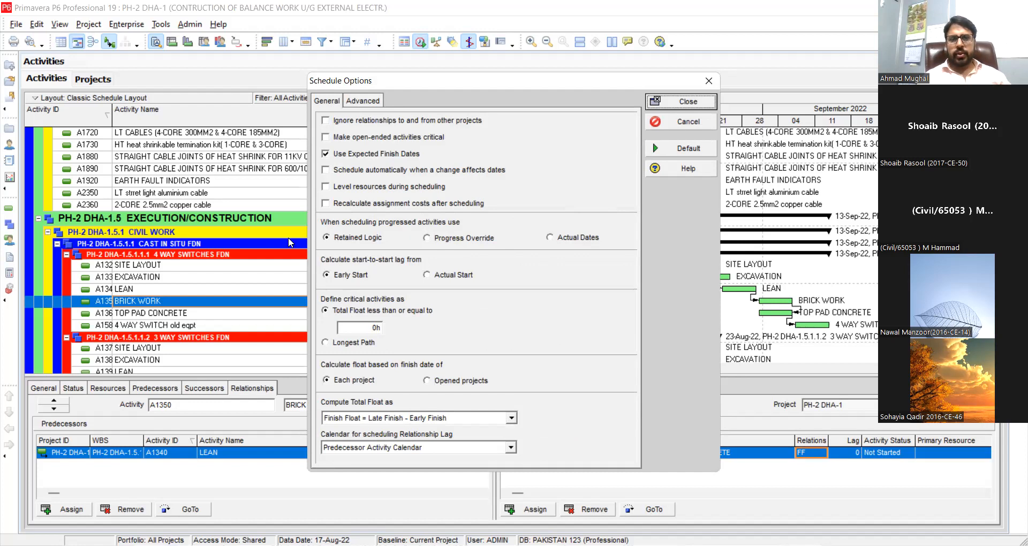
pyautogui.click(685, 128)
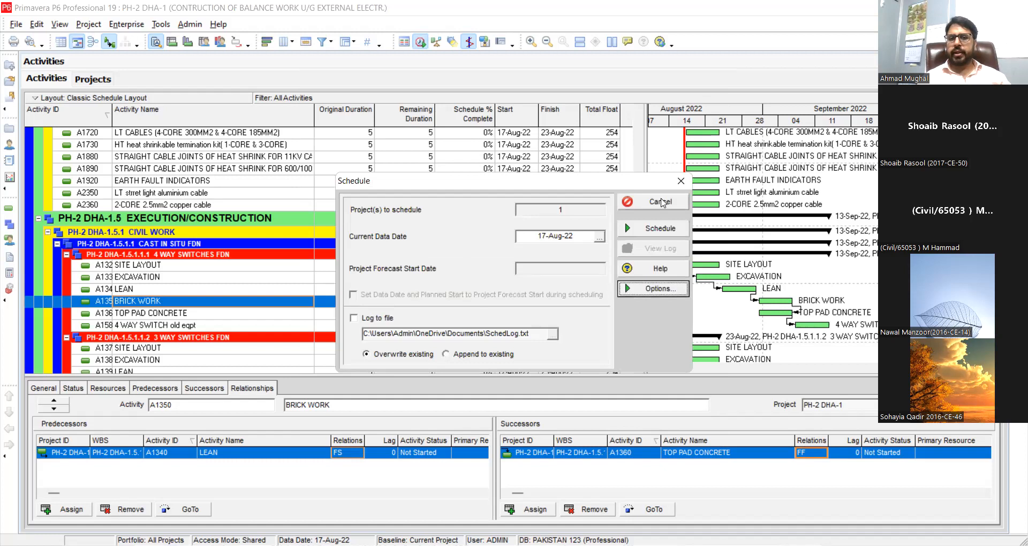
pyautogui.click(663, 202)
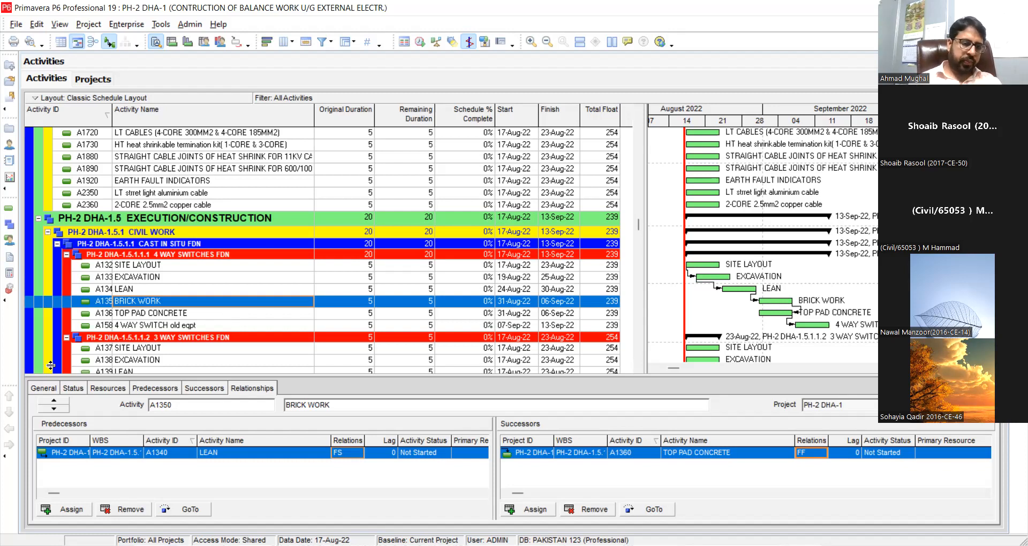
# - Review the relationships of Lean, Brick Work, Excavation and Site Layout in the 4 Way Switches WBS, and enlarge the activity details area
pyautogui.click(173, 290)
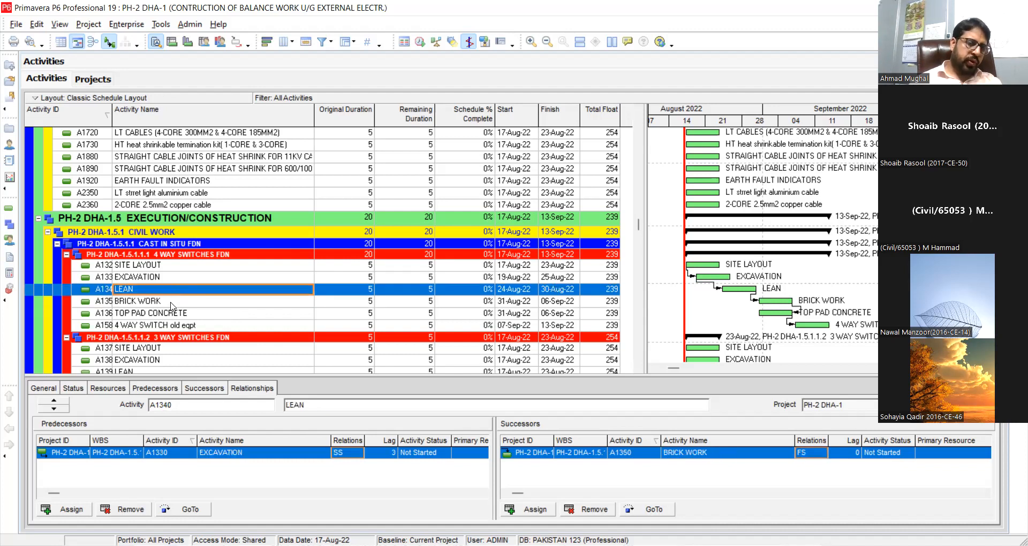
pyautogui.click(172, 303)
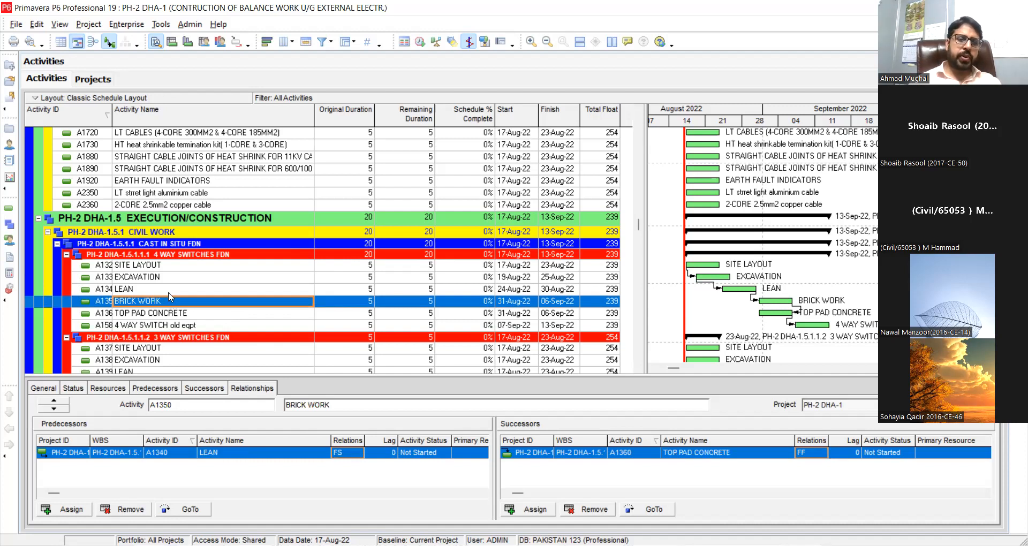
pyautogui.click(169, 293)
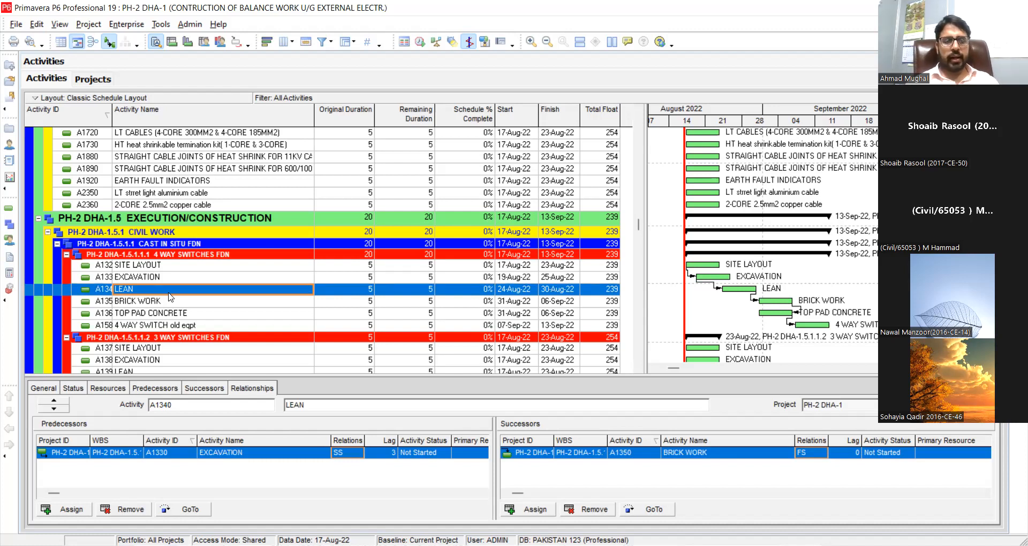
pyautogui.click(139, 279)
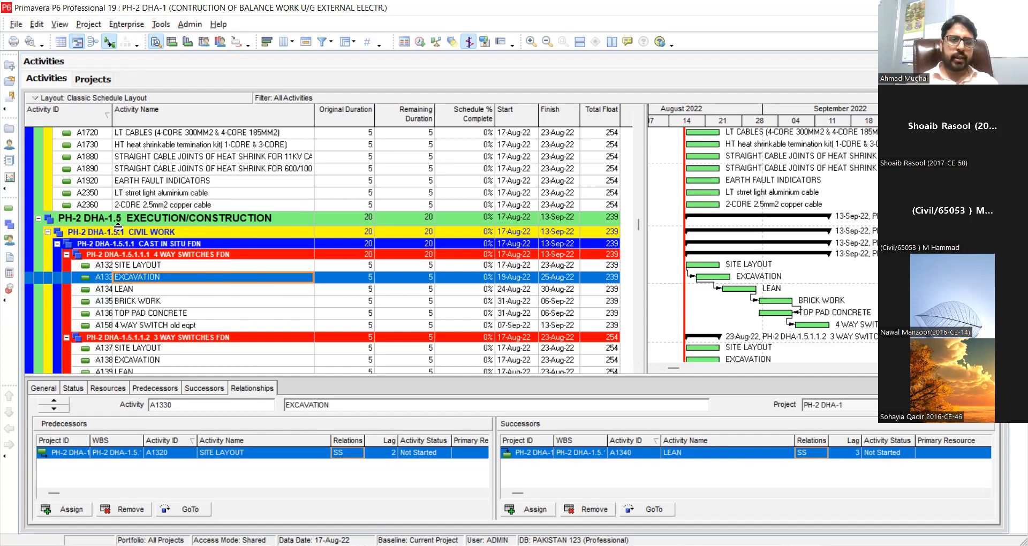
pyautogui.click(158, 265)
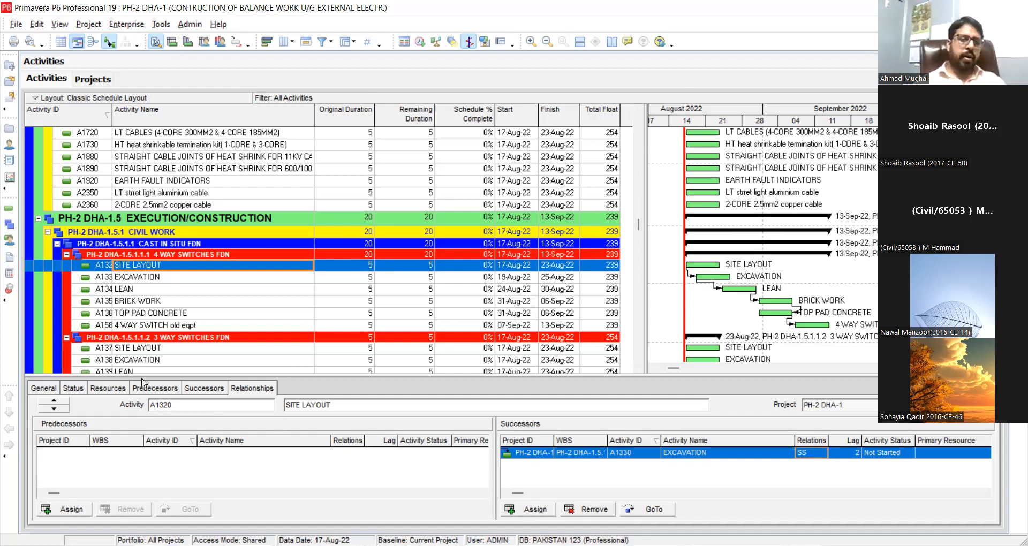
pyautogui.moveTo(147, 376); pyautogui.dragTo(145, 336)
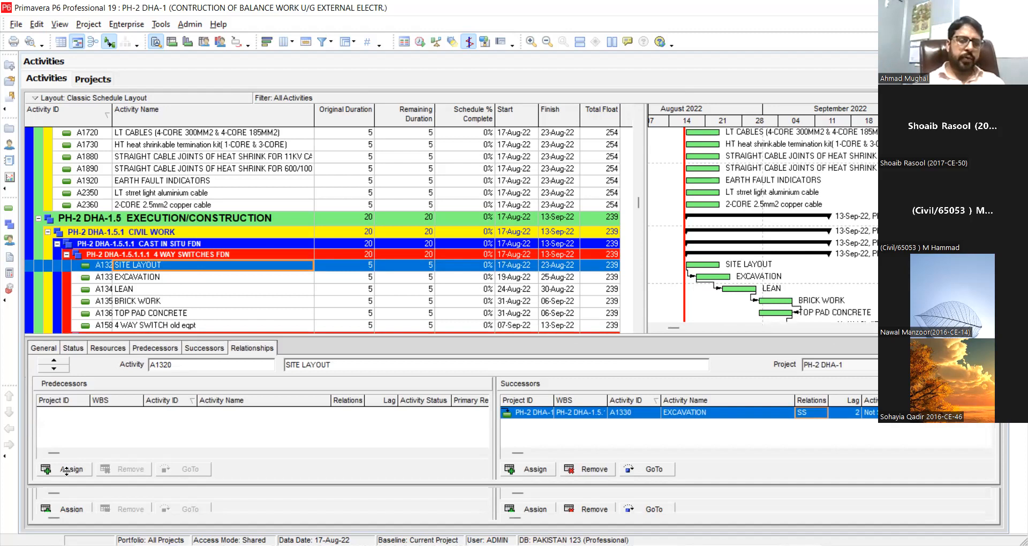
# - Assign the procurement activities Cement A1260, Sand A1270, Aggregate A1280 and Steel A1290 as predecessors of Site Layout A1320
pyautogui.click(66, 510)
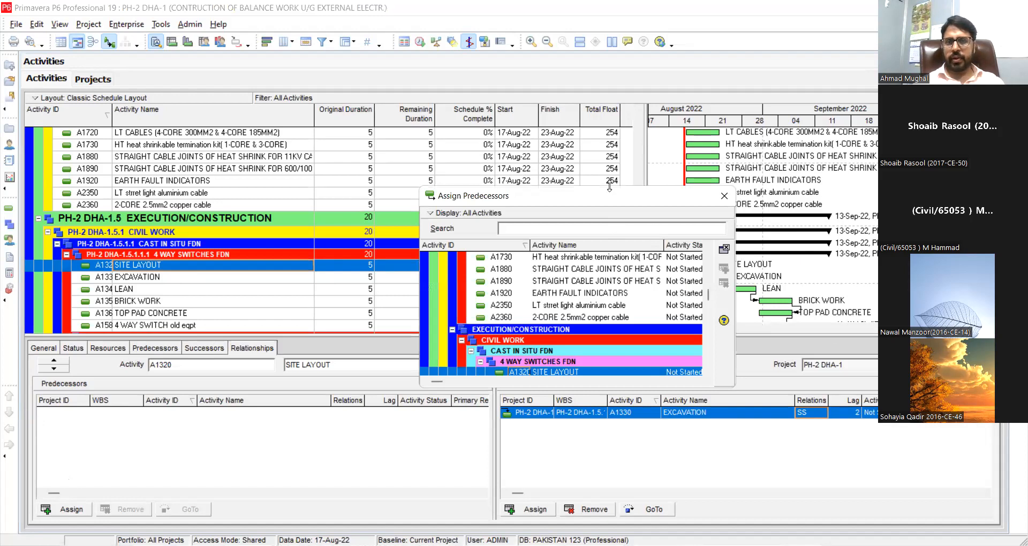
pyautogui.moveTo(609, 186); pyautogui.dragTo(597, 79)
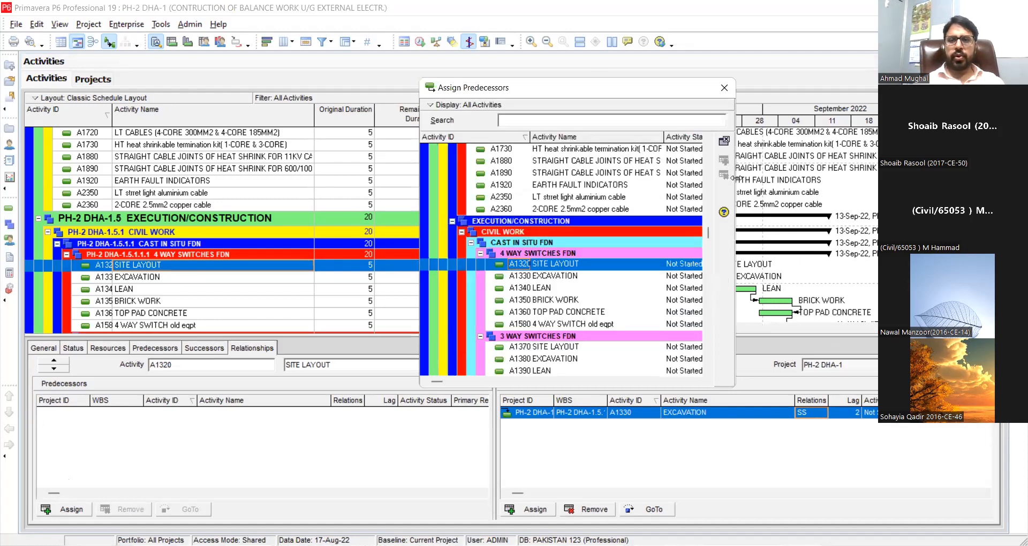
pyautogui.moveTo(736, 178); pyautogui.dragTo(765, 212)
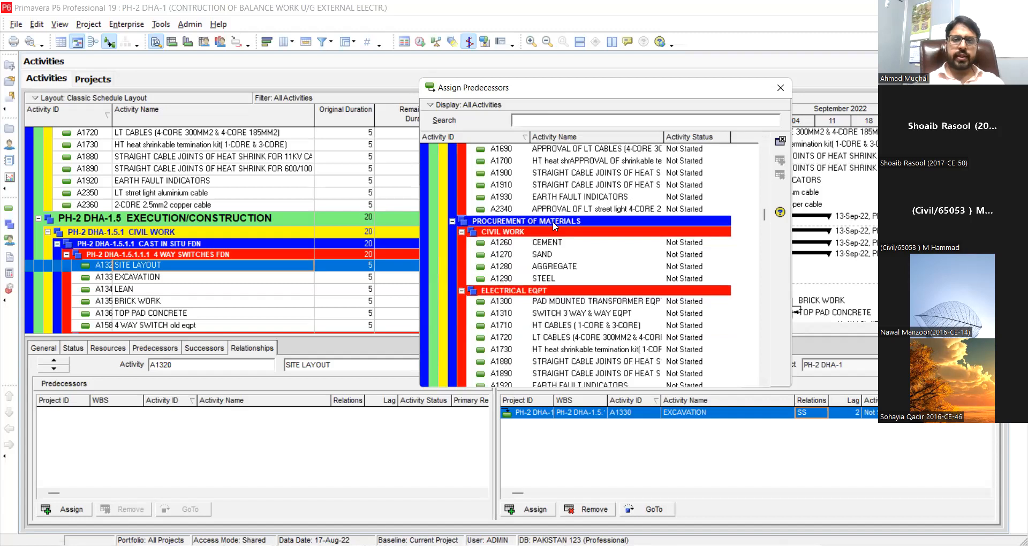
pyautogui.click(556, 243)
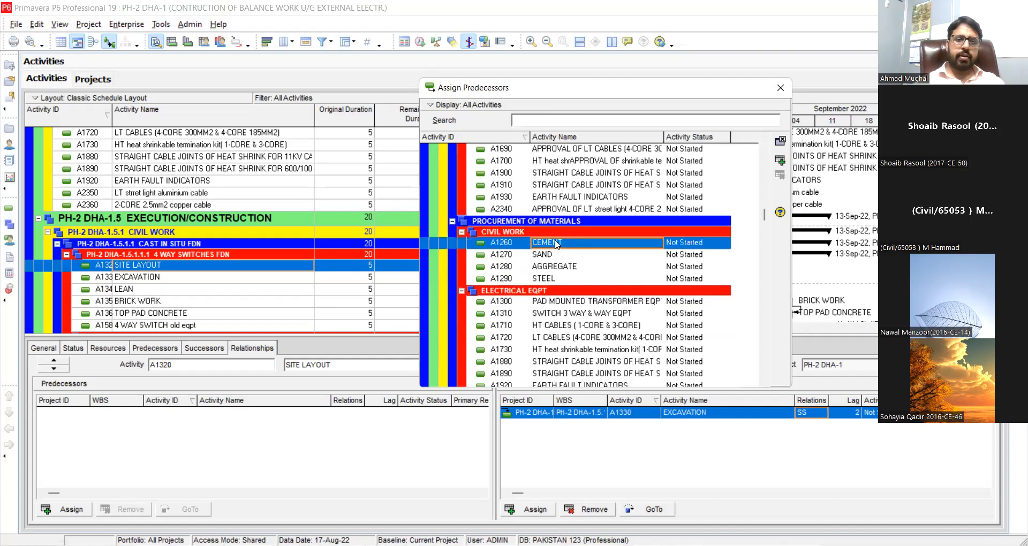
pyautogui.doubleClick(557, 244)
pyautogui.doubleClick(553, 255)
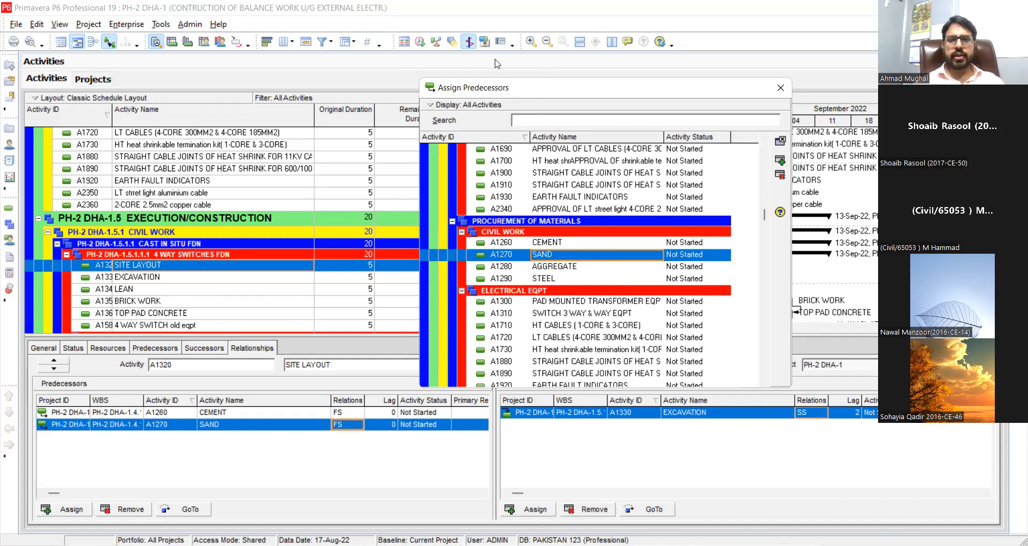
pyautogui.doubleClick(573, 267)
pyautogui.doubleClick(555, 282)
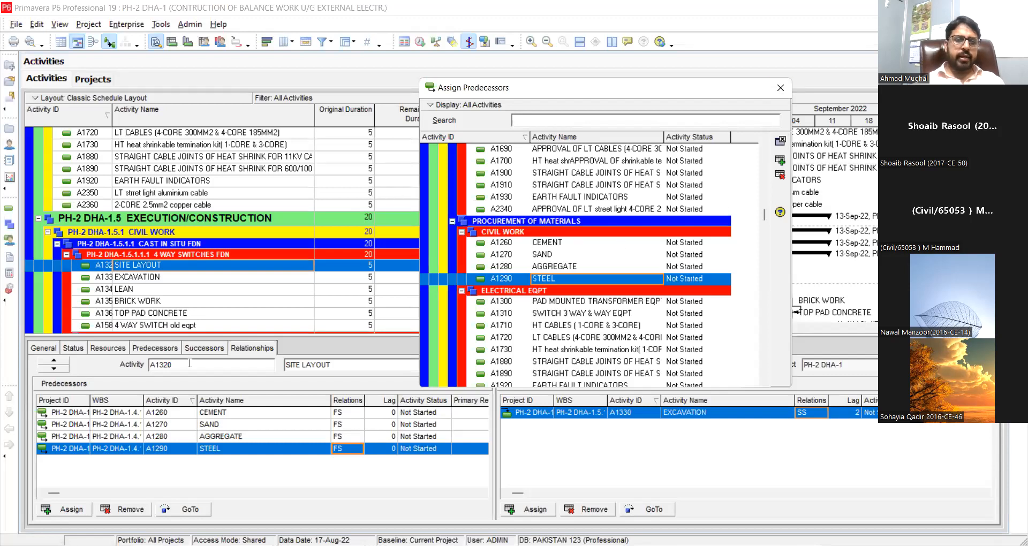
pyautogui.click(779, 87)
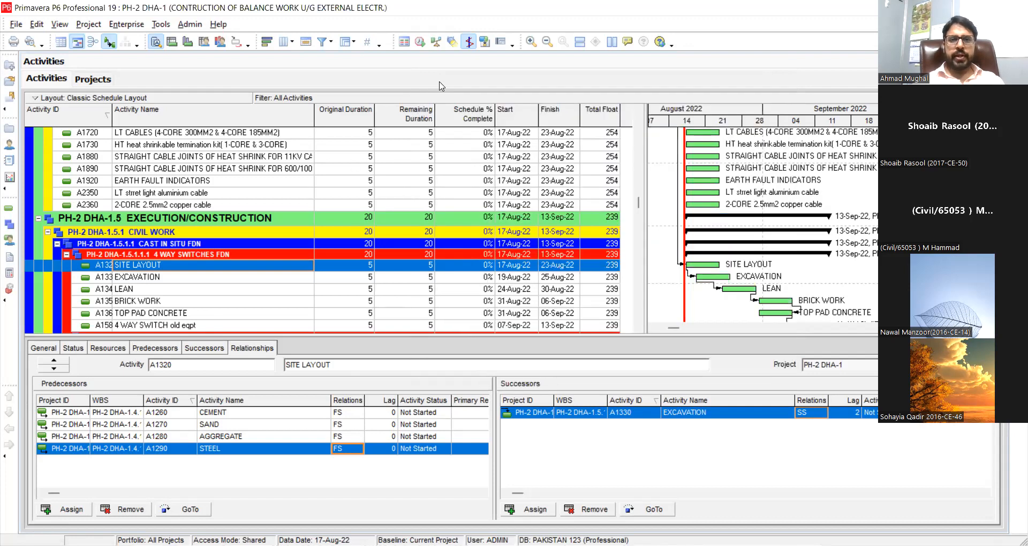
# - Reschedule the project with data date 17-Aug-22, and review the relationships of the procurement activity Cement A1260
pyautogui.click(421, 43)
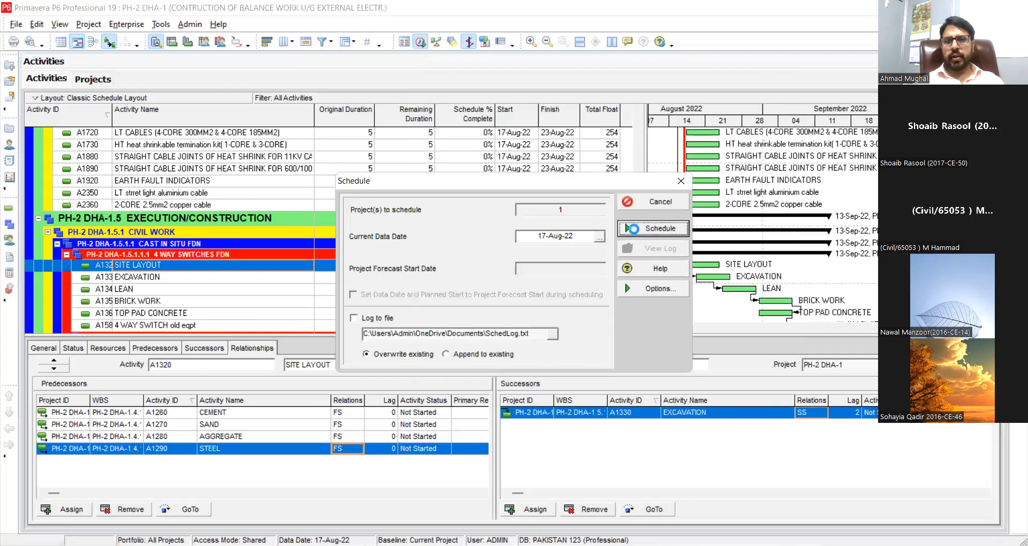
pyautogui.click(636, 233)
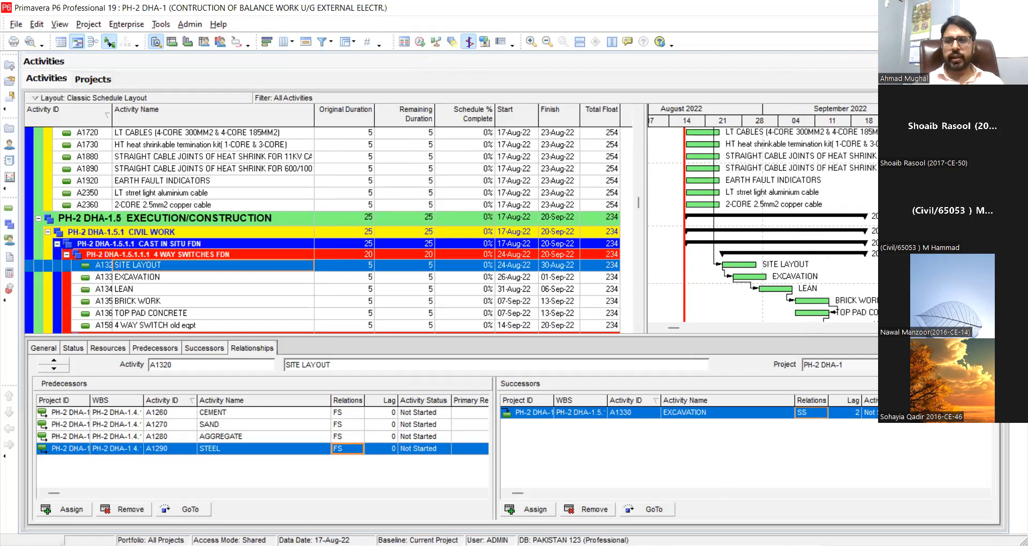
pyautogui.scroll(2, 321, 230)
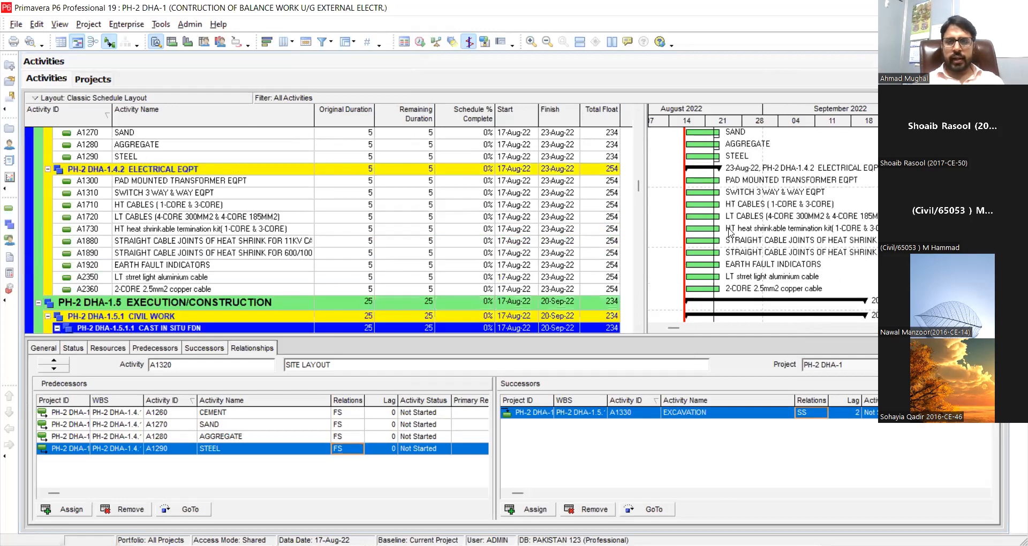
pyautogui.scroll(2, 720, 214)
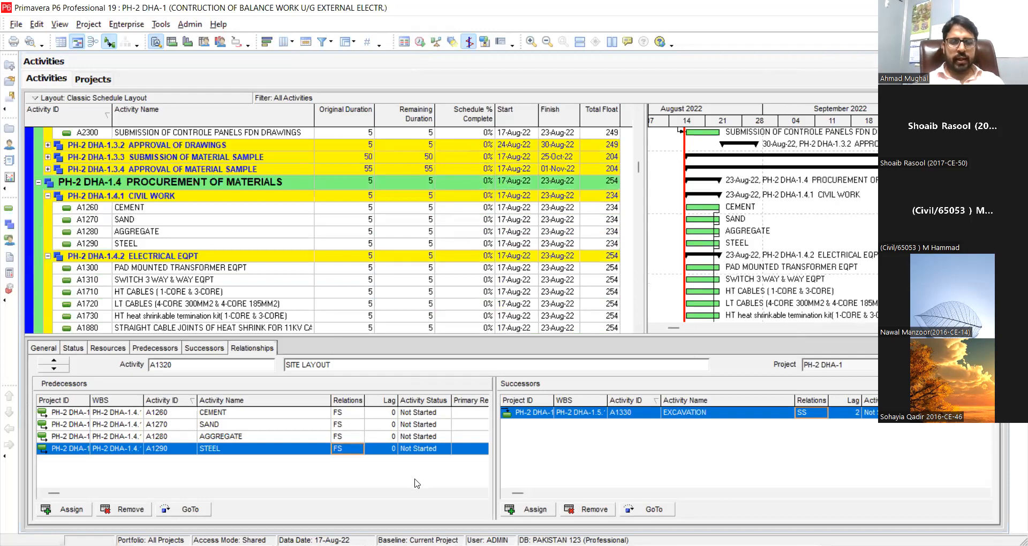
pyautogui.click(700, 207)
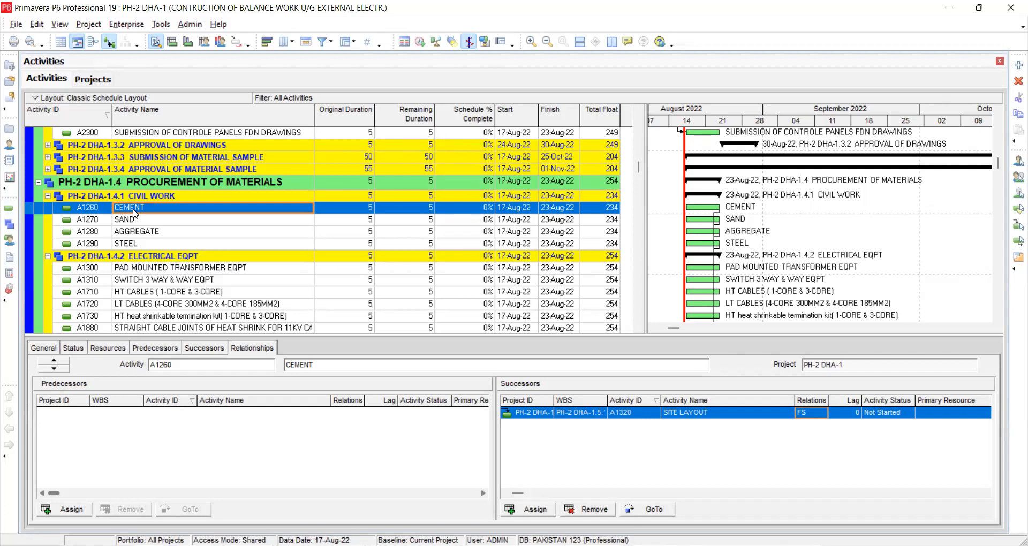
# - Expand the Approval of Material Sample WBS, and assign procurement activity Cement A1260 as the successor of Approval of Cement A1200
pyautogui.click(48, 168)
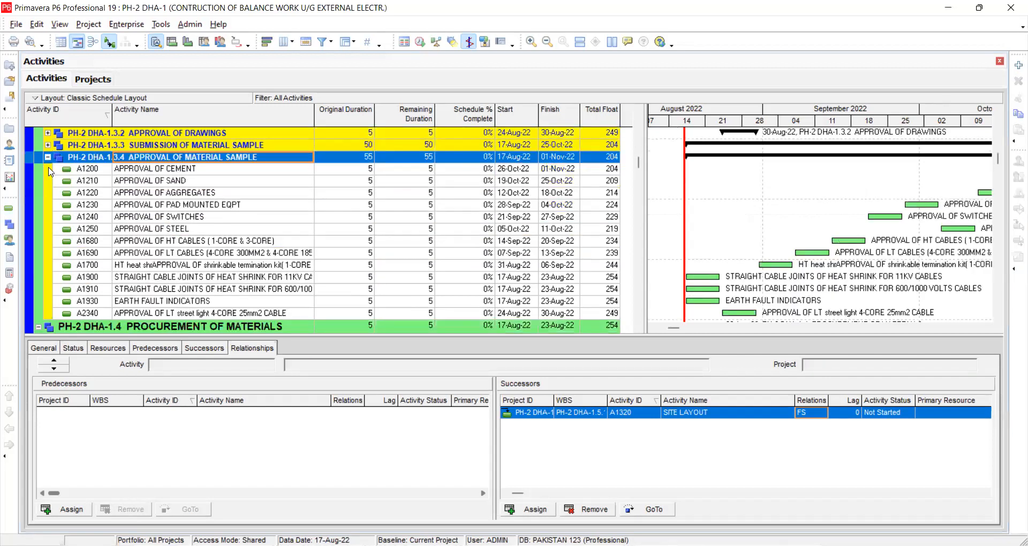
pyautogui.click(182, 170)
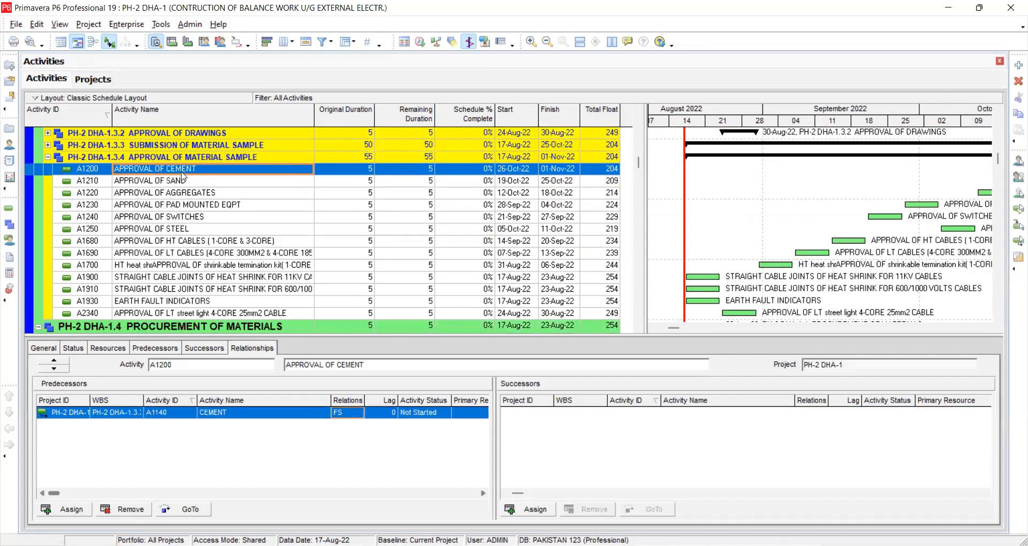
pyautogui.click(535, 511)
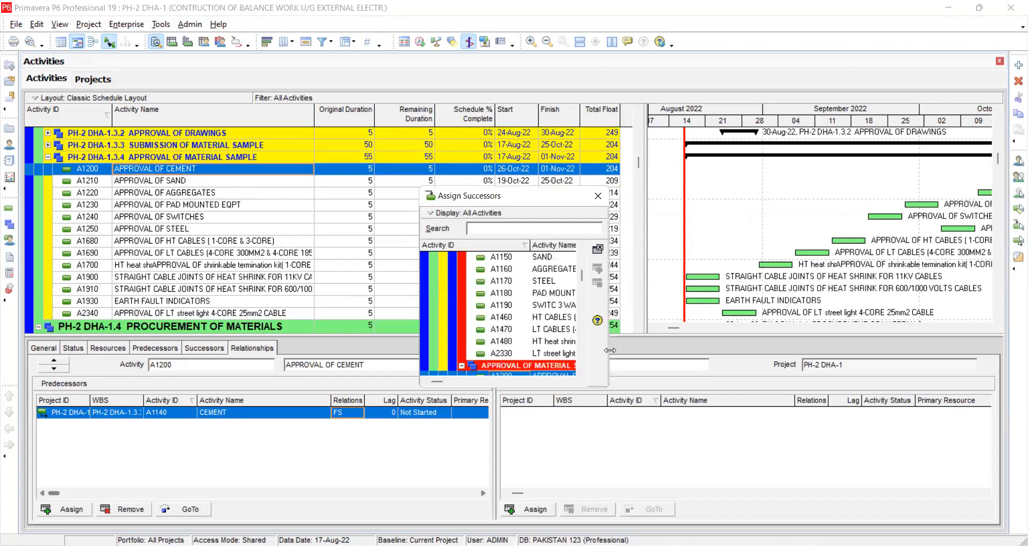
pyautogui.moveTo(609, 350); pyautogui.dragTo(869, 353)
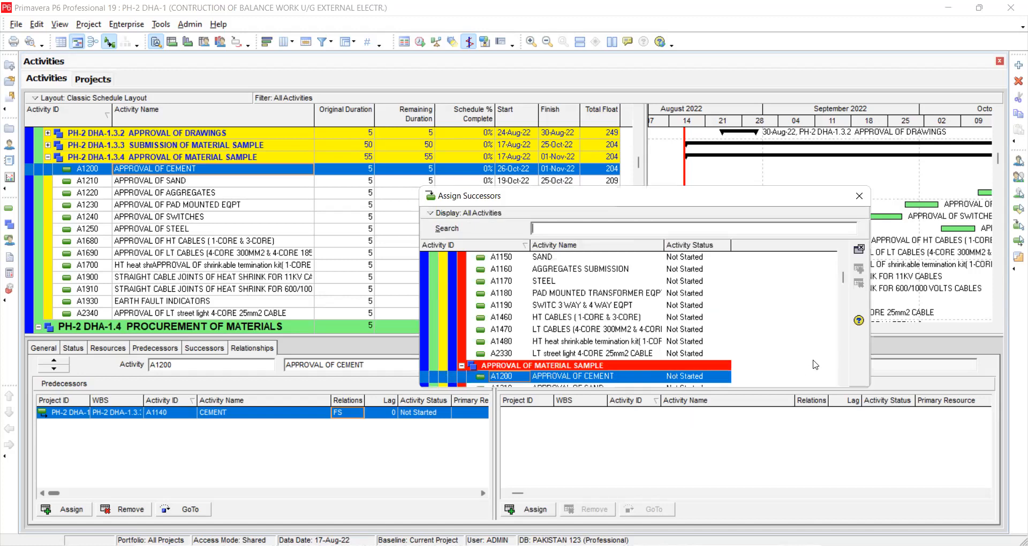
pyautogui.moveTo(843, 280); pyautogui.dragTo(844, 297)
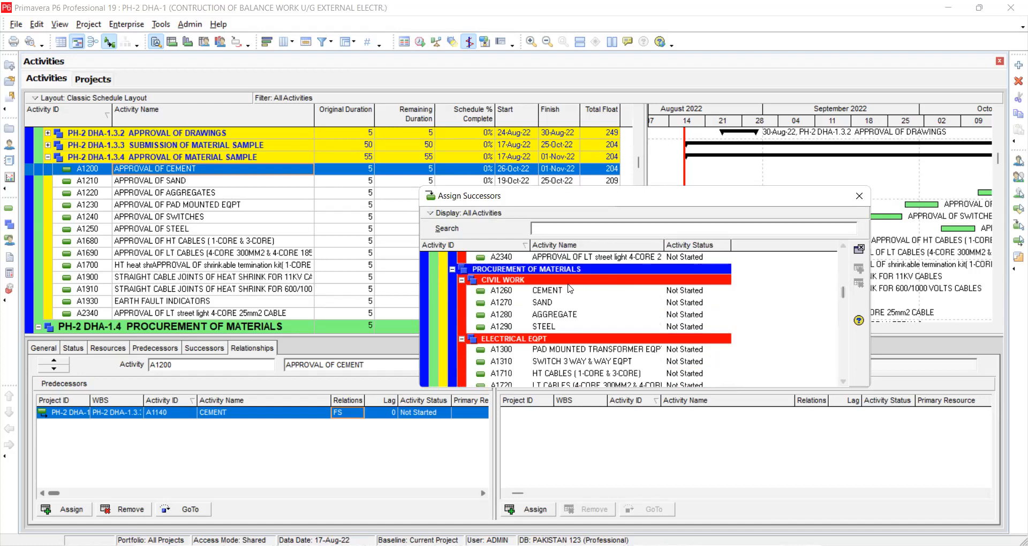
pyautogui.doubleClick(561, 292)
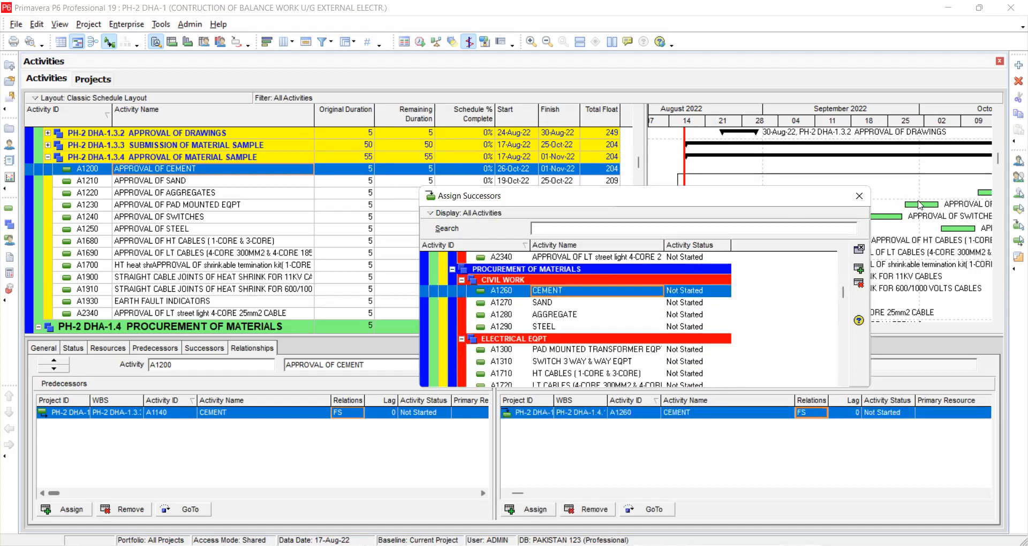
pyautogui.click(859, 195)
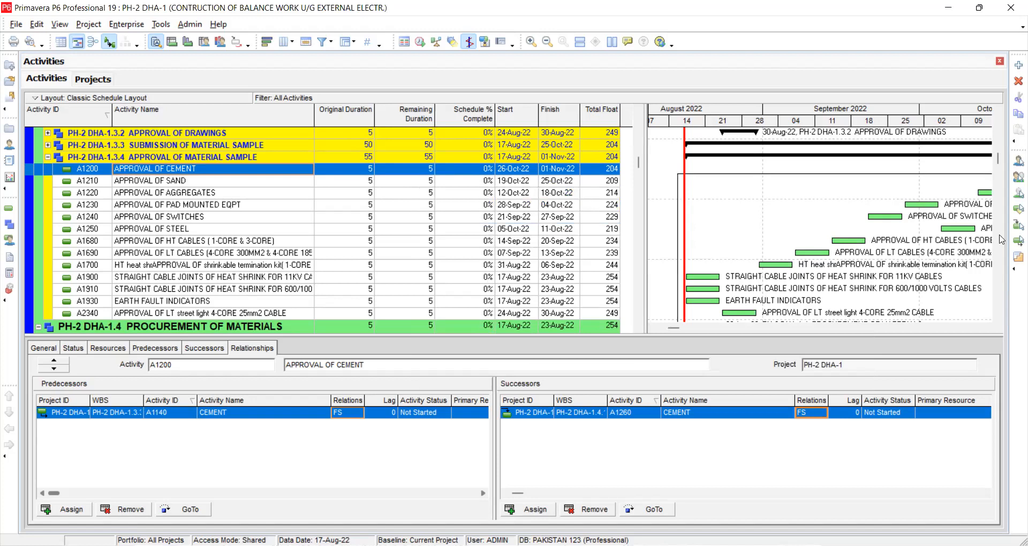
# - Reschedule the project from 17-Aug-22, and review the procurement dates and the relationships of heat shrinkable termination kit approval A1700
pyautogui.click(420, 43)
pyautogui.click(420, 43)
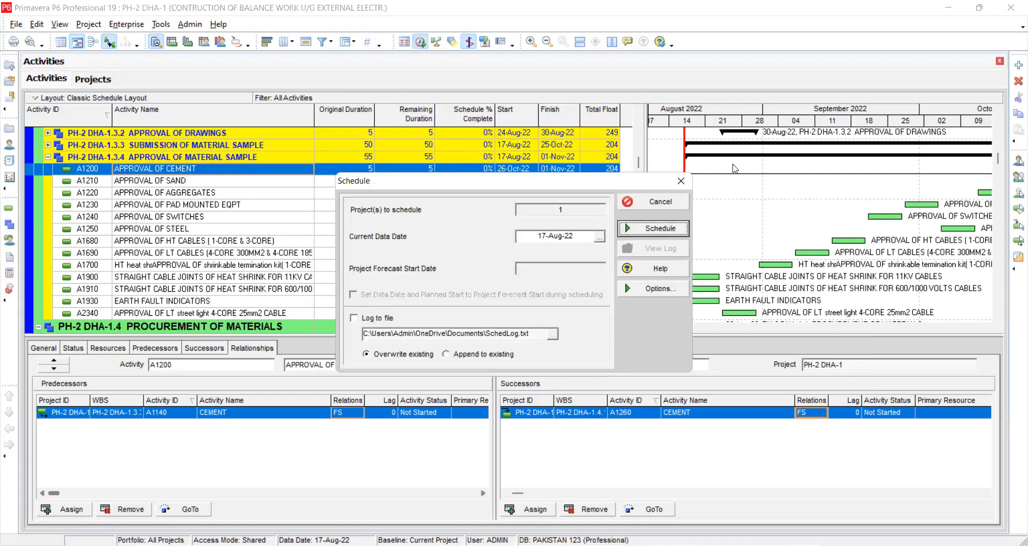
pyautogui.click(637, 231)
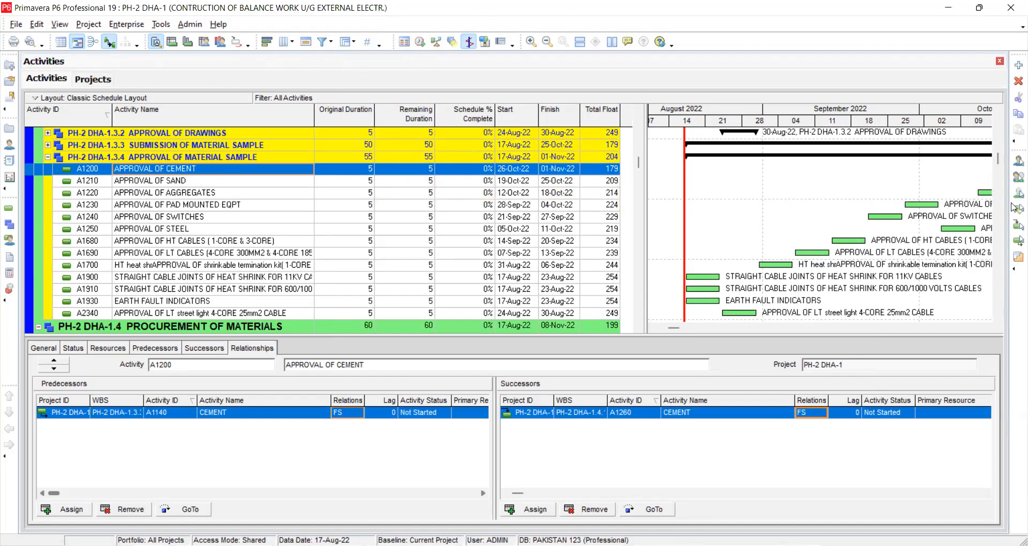
pyautogui.moveTo(999, 162); pyautogui.dragTo(997, 169)
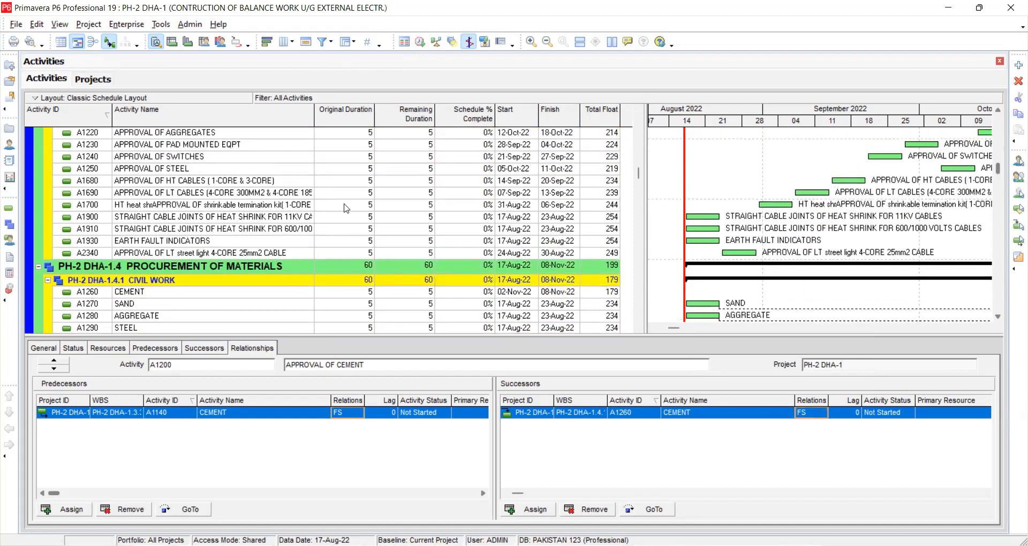
pyautogui.click(286, 208)
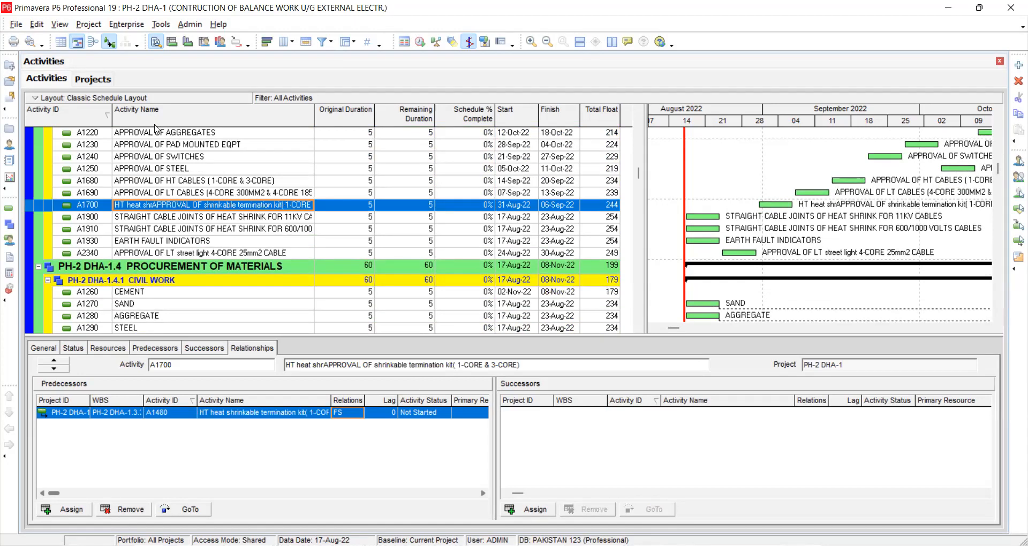